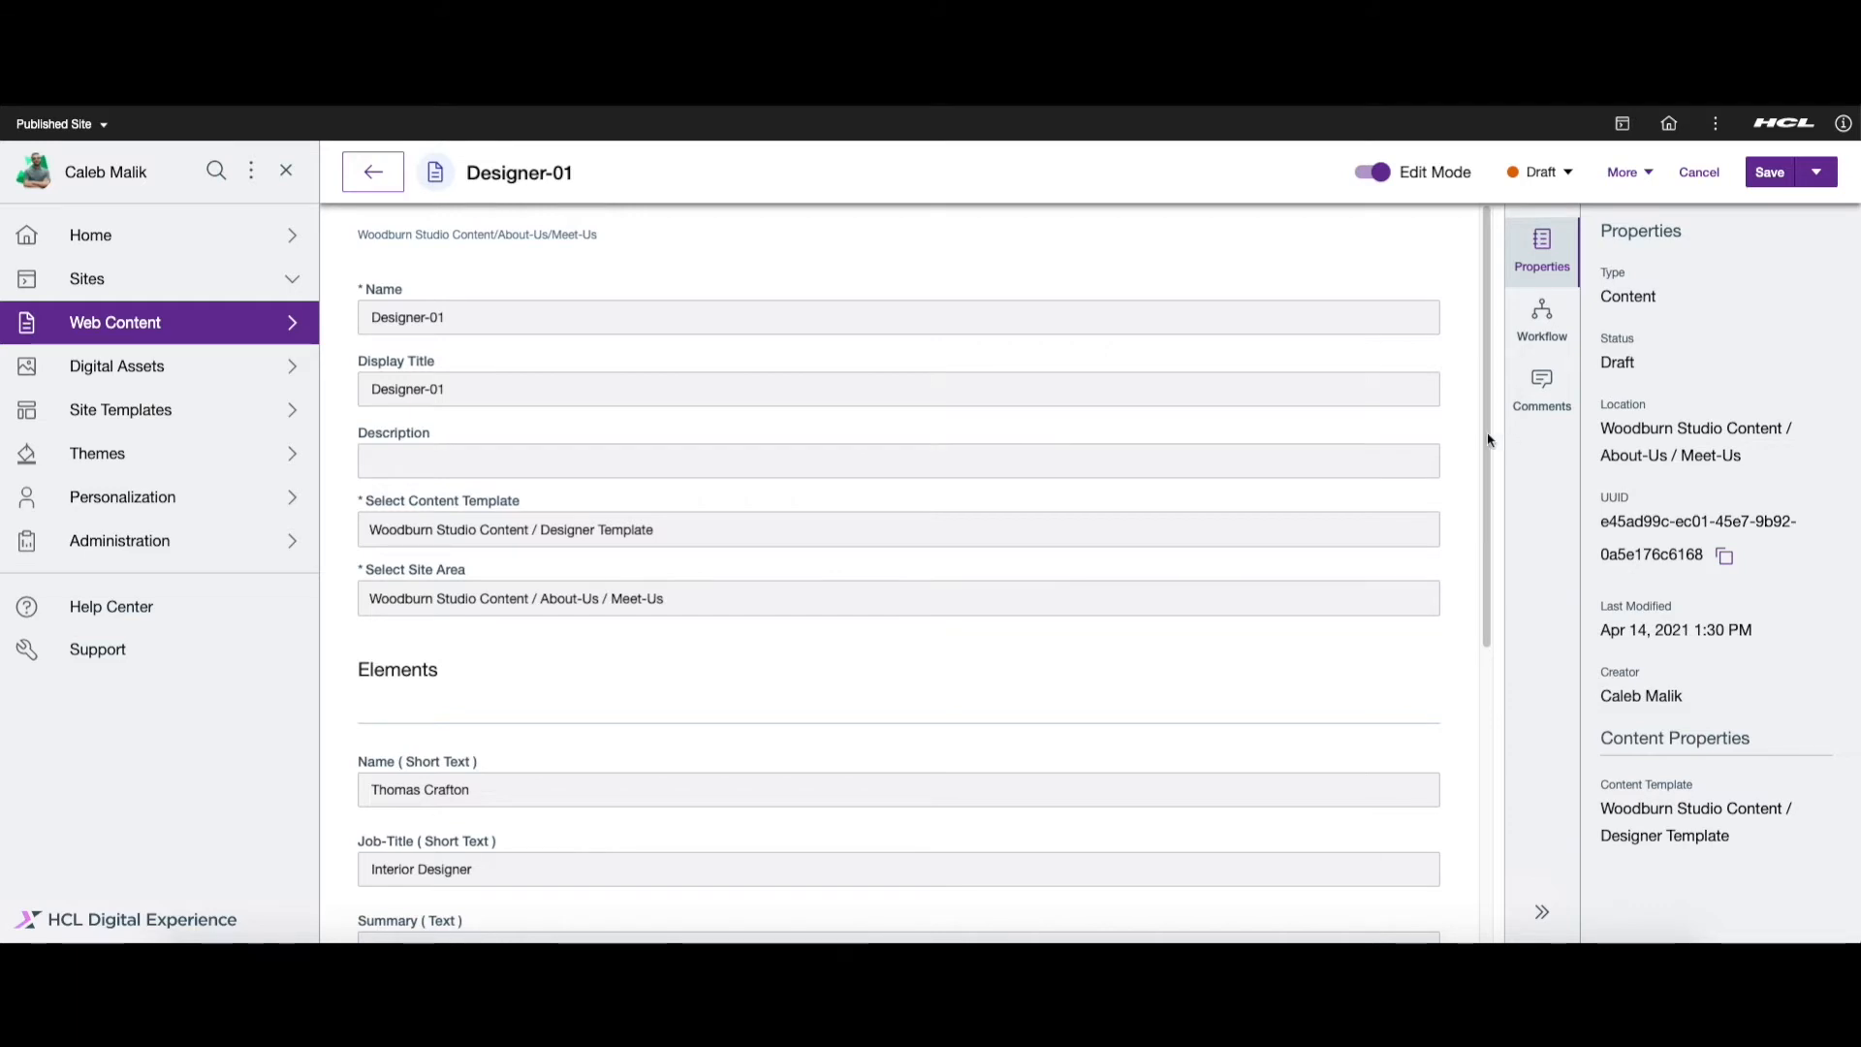
# - Review the Designer-01 draft's name, job title, summary and photo elements, and open its comments
pyautogui.moveTo(1484, 461); pyautogui.dragTo(1483, 775)
pyautogui.click(592, 300)
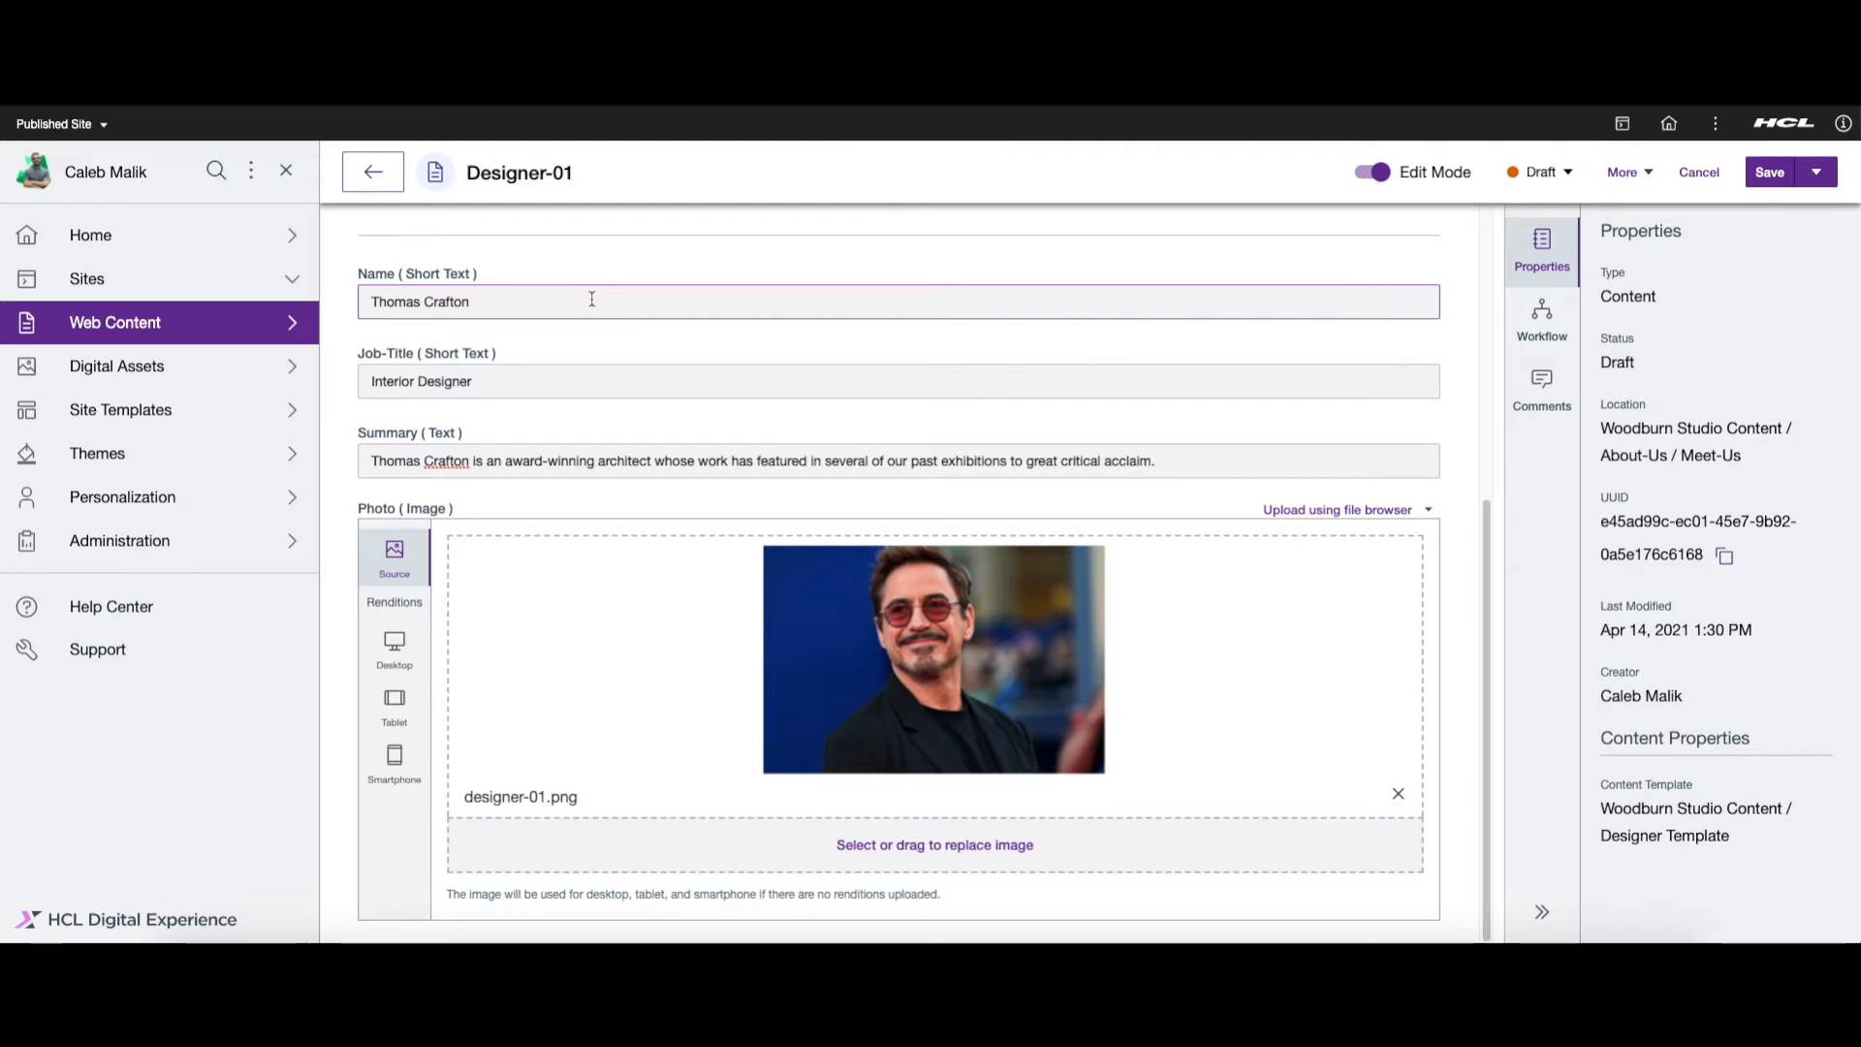
pyautogui.moveTo(1485, 507); pyautogui.dragTo(1489, 215)
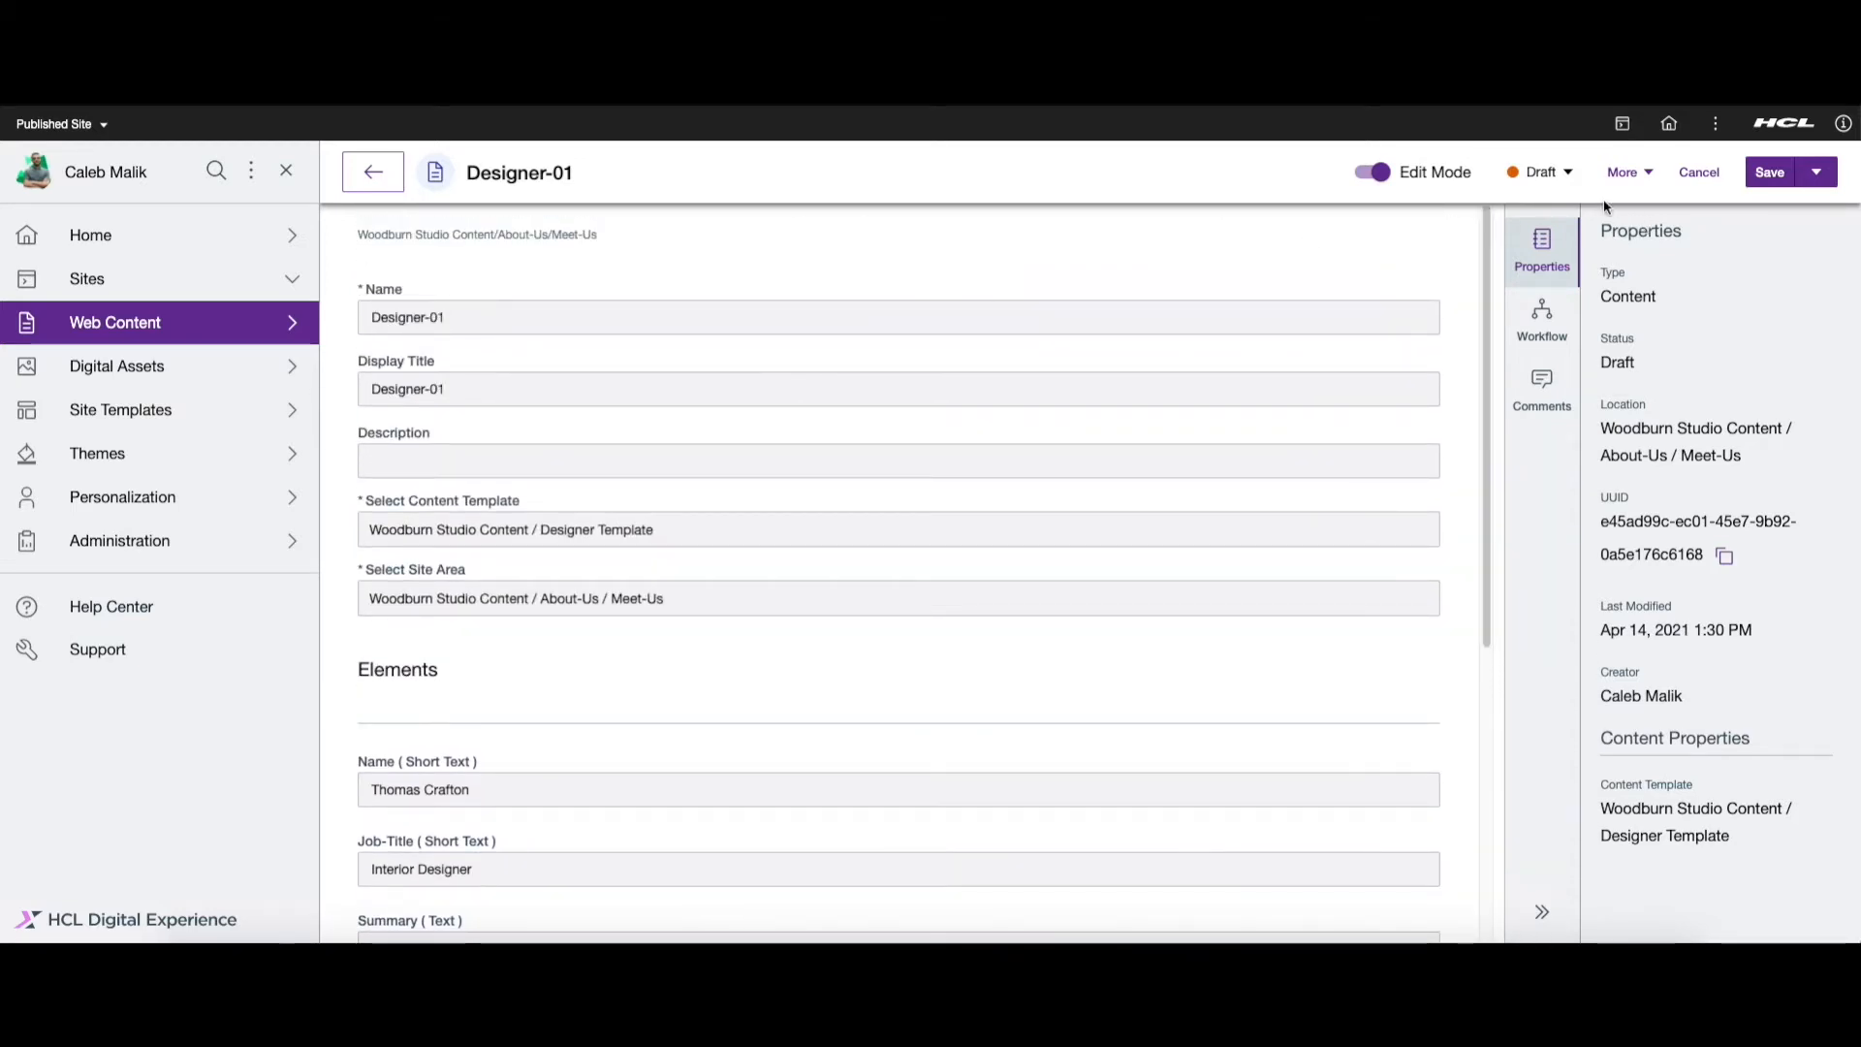
pyautogui.click(1549, 380)
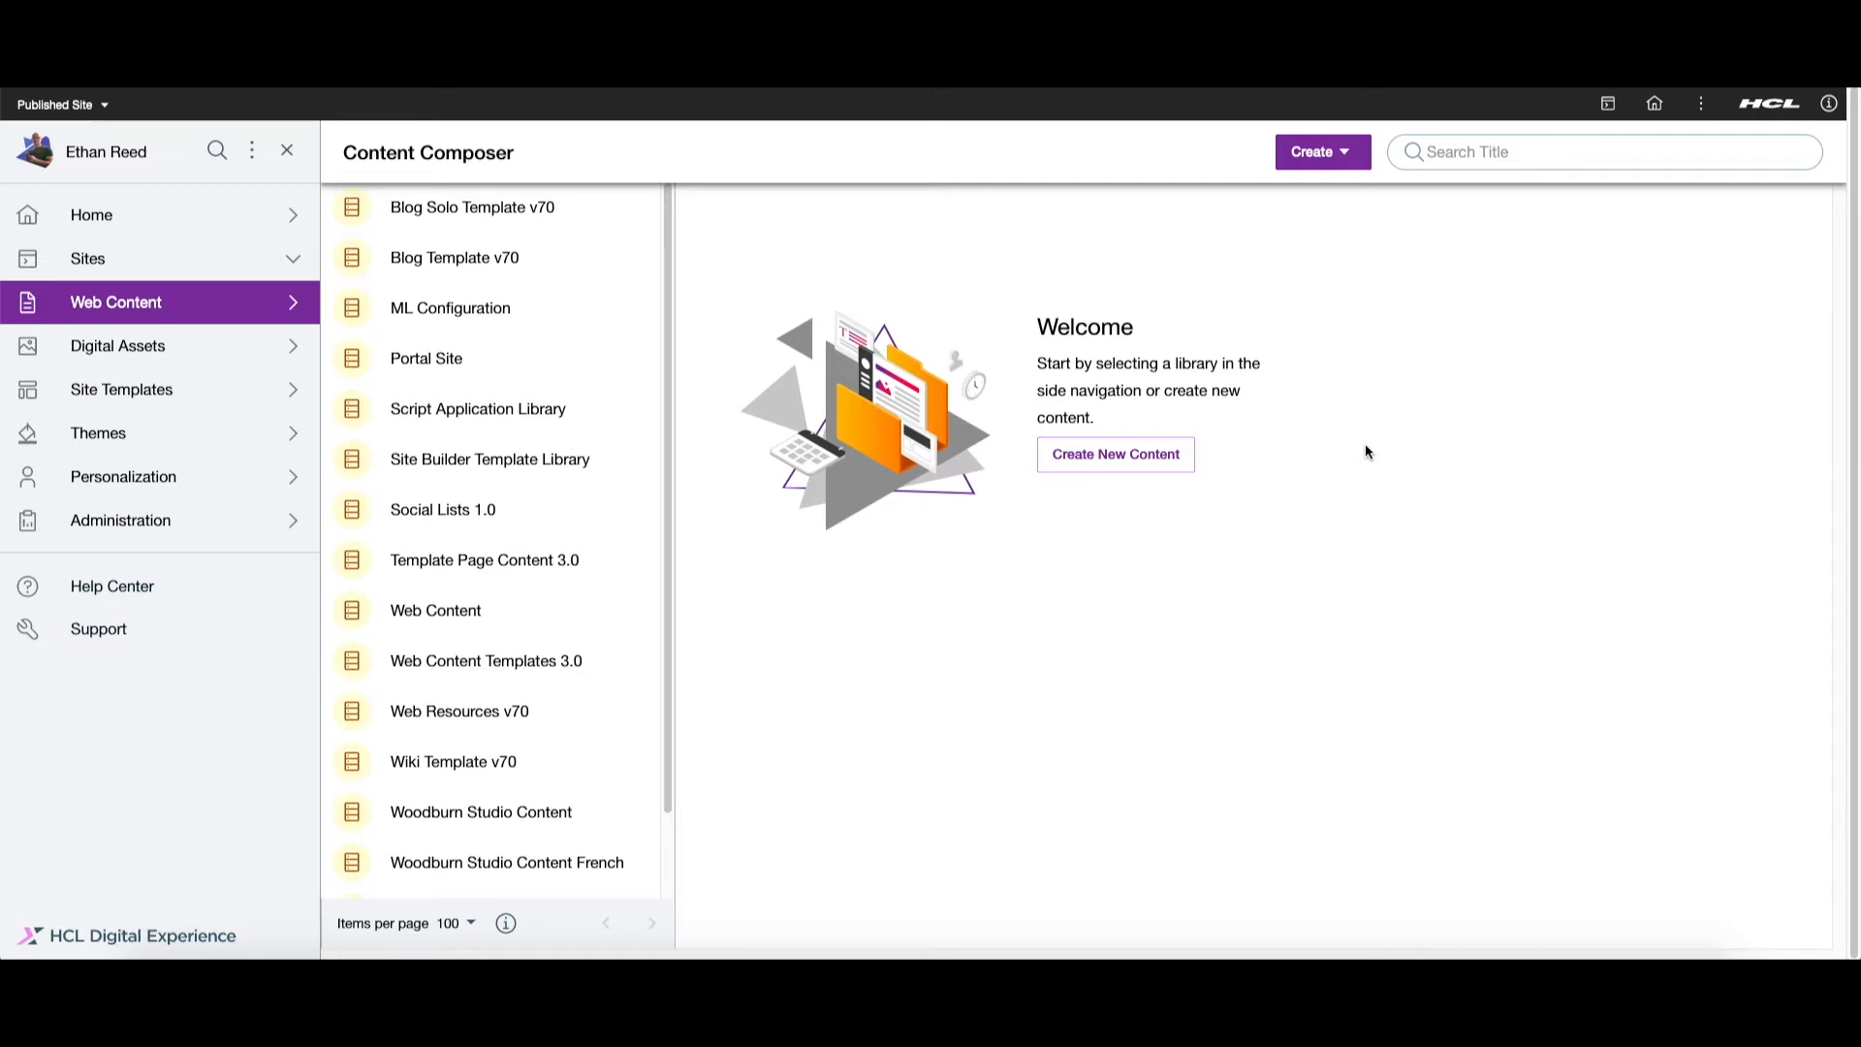
# - Open the Designer-01 item from Woodburn Studio Content / Content / About-Us / Meet-Us in read-only view
pyautogui.click(569, 625)
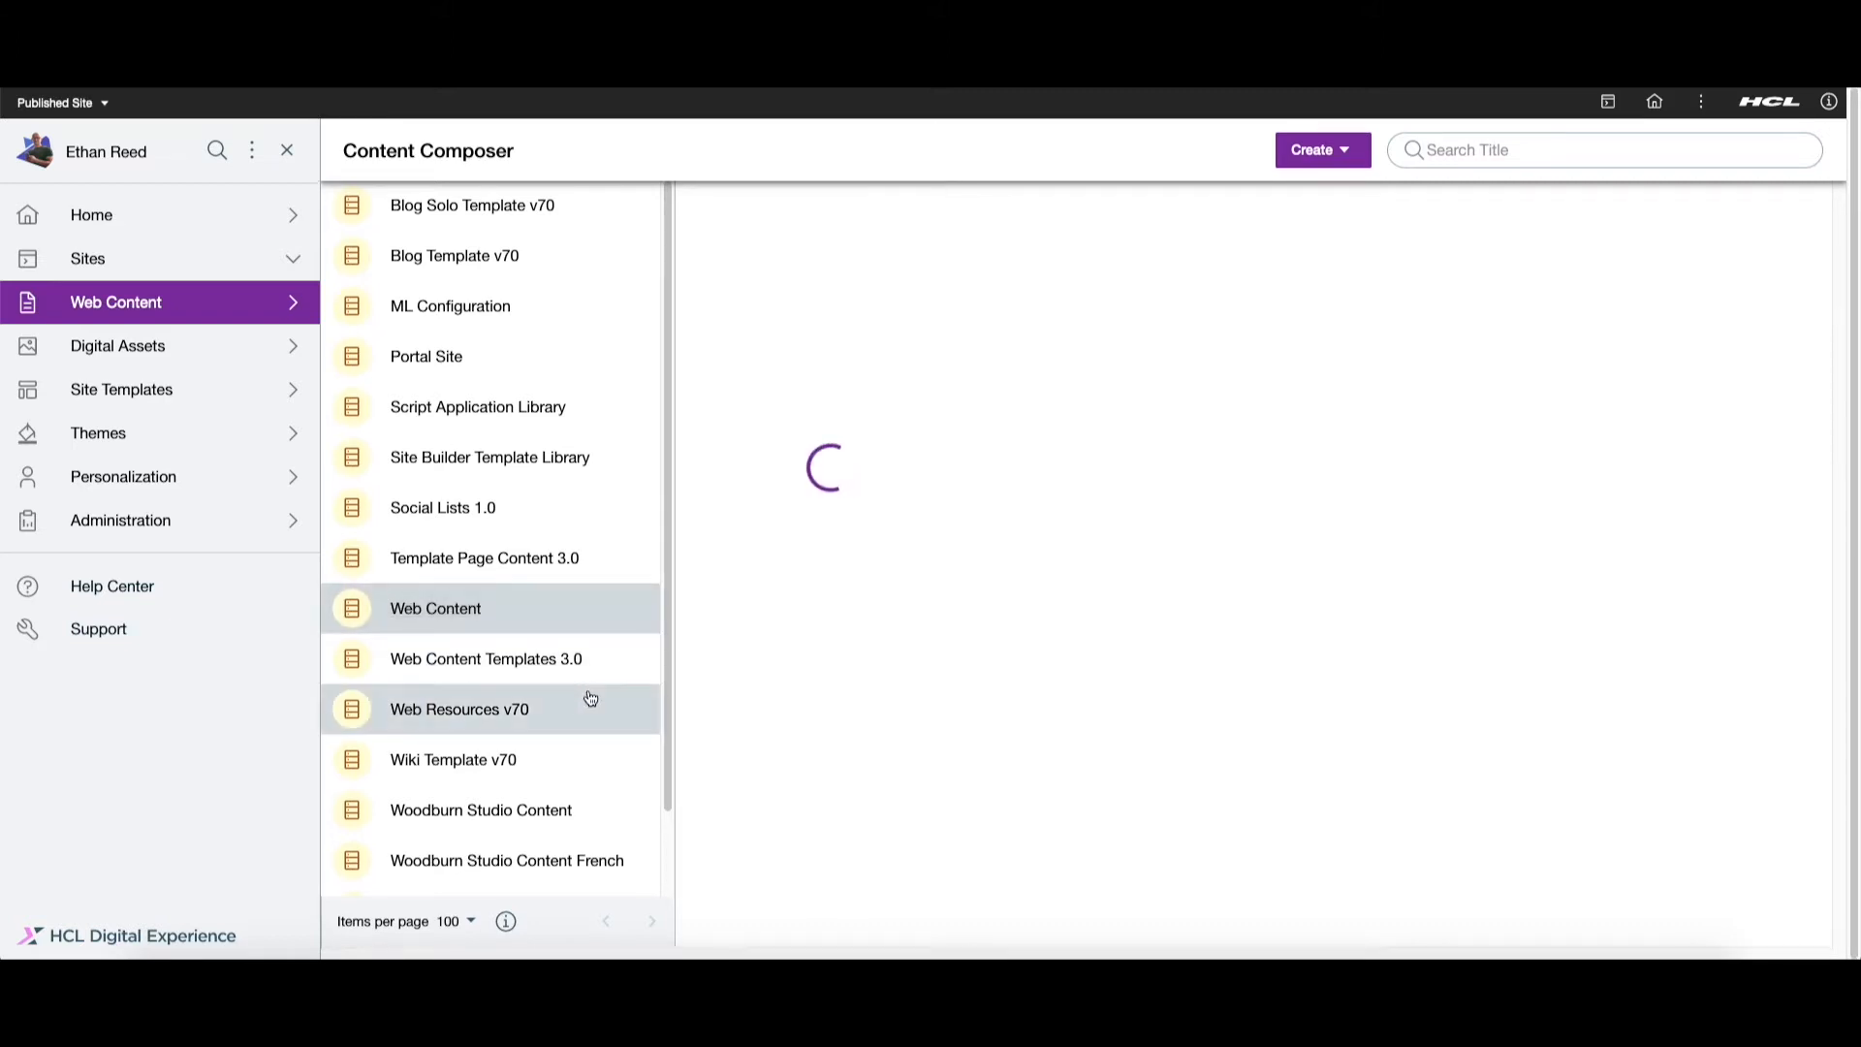
pyautogui.click(624, 805)
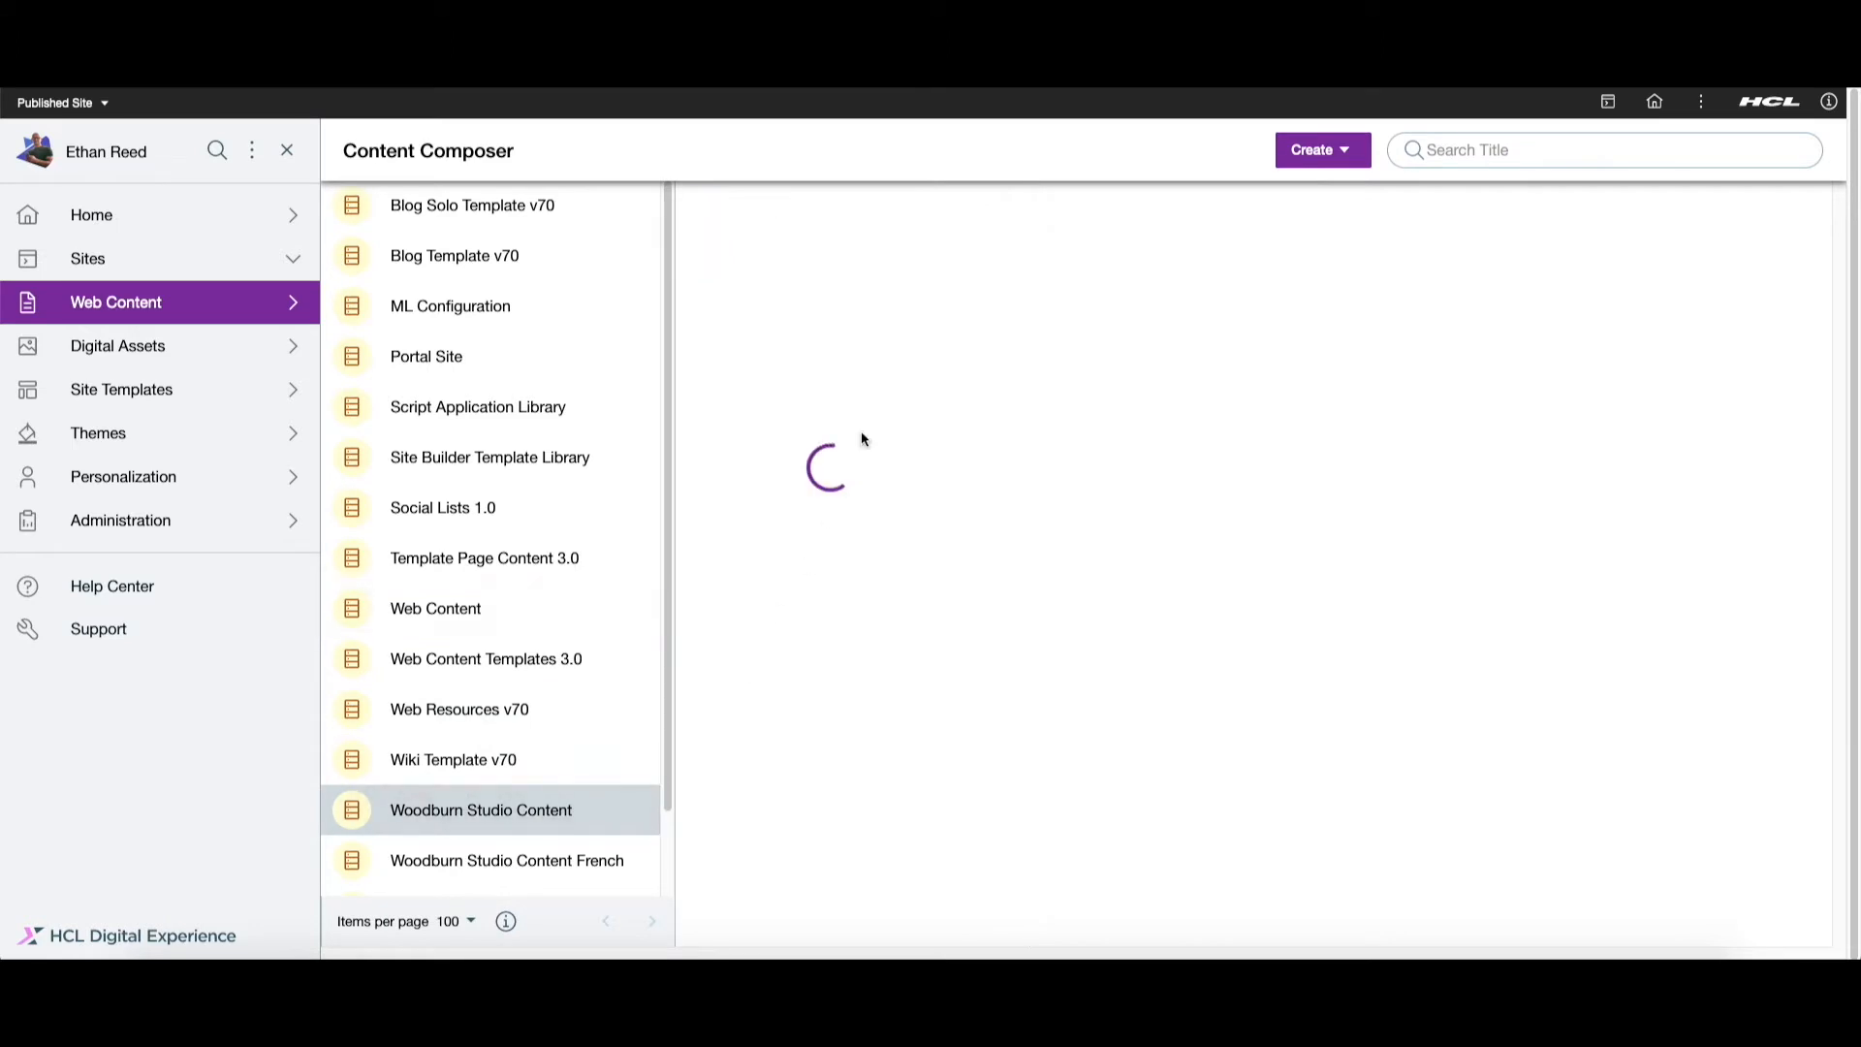
pyautogui.click(943, 205)
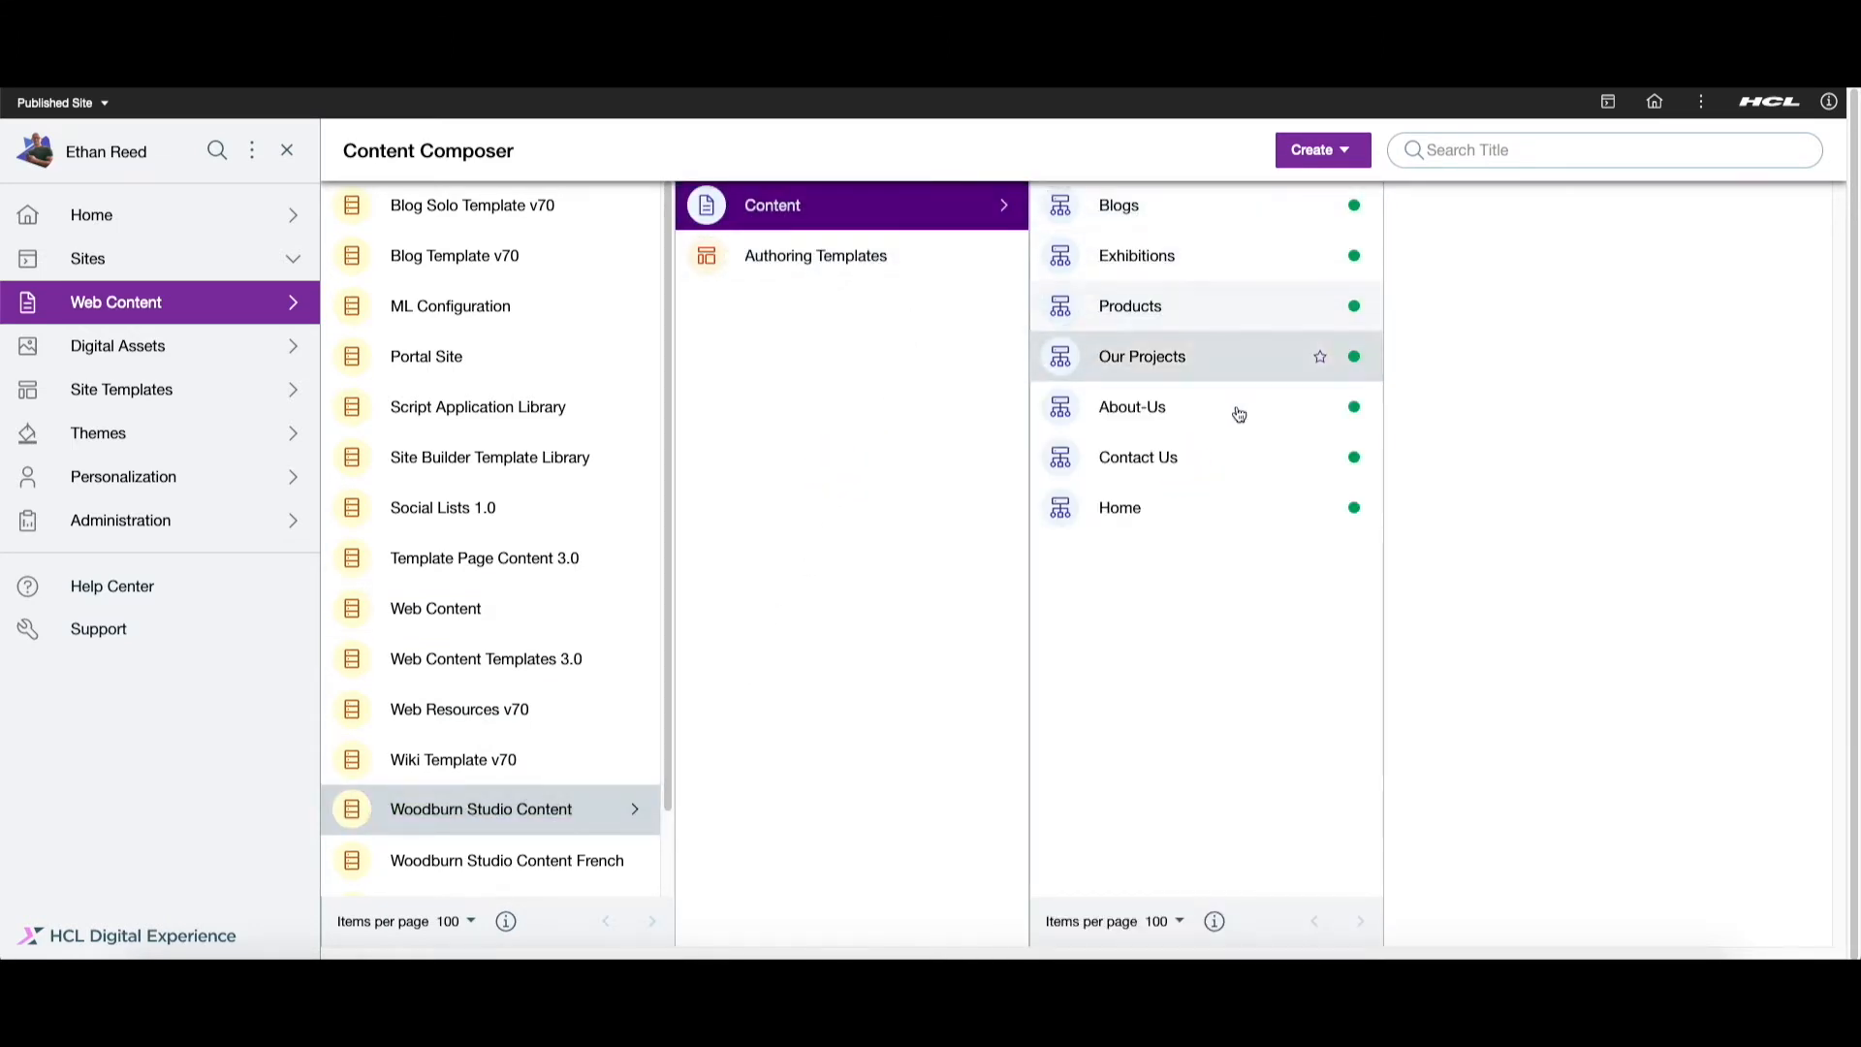
pyautogui.click(1260, 408)
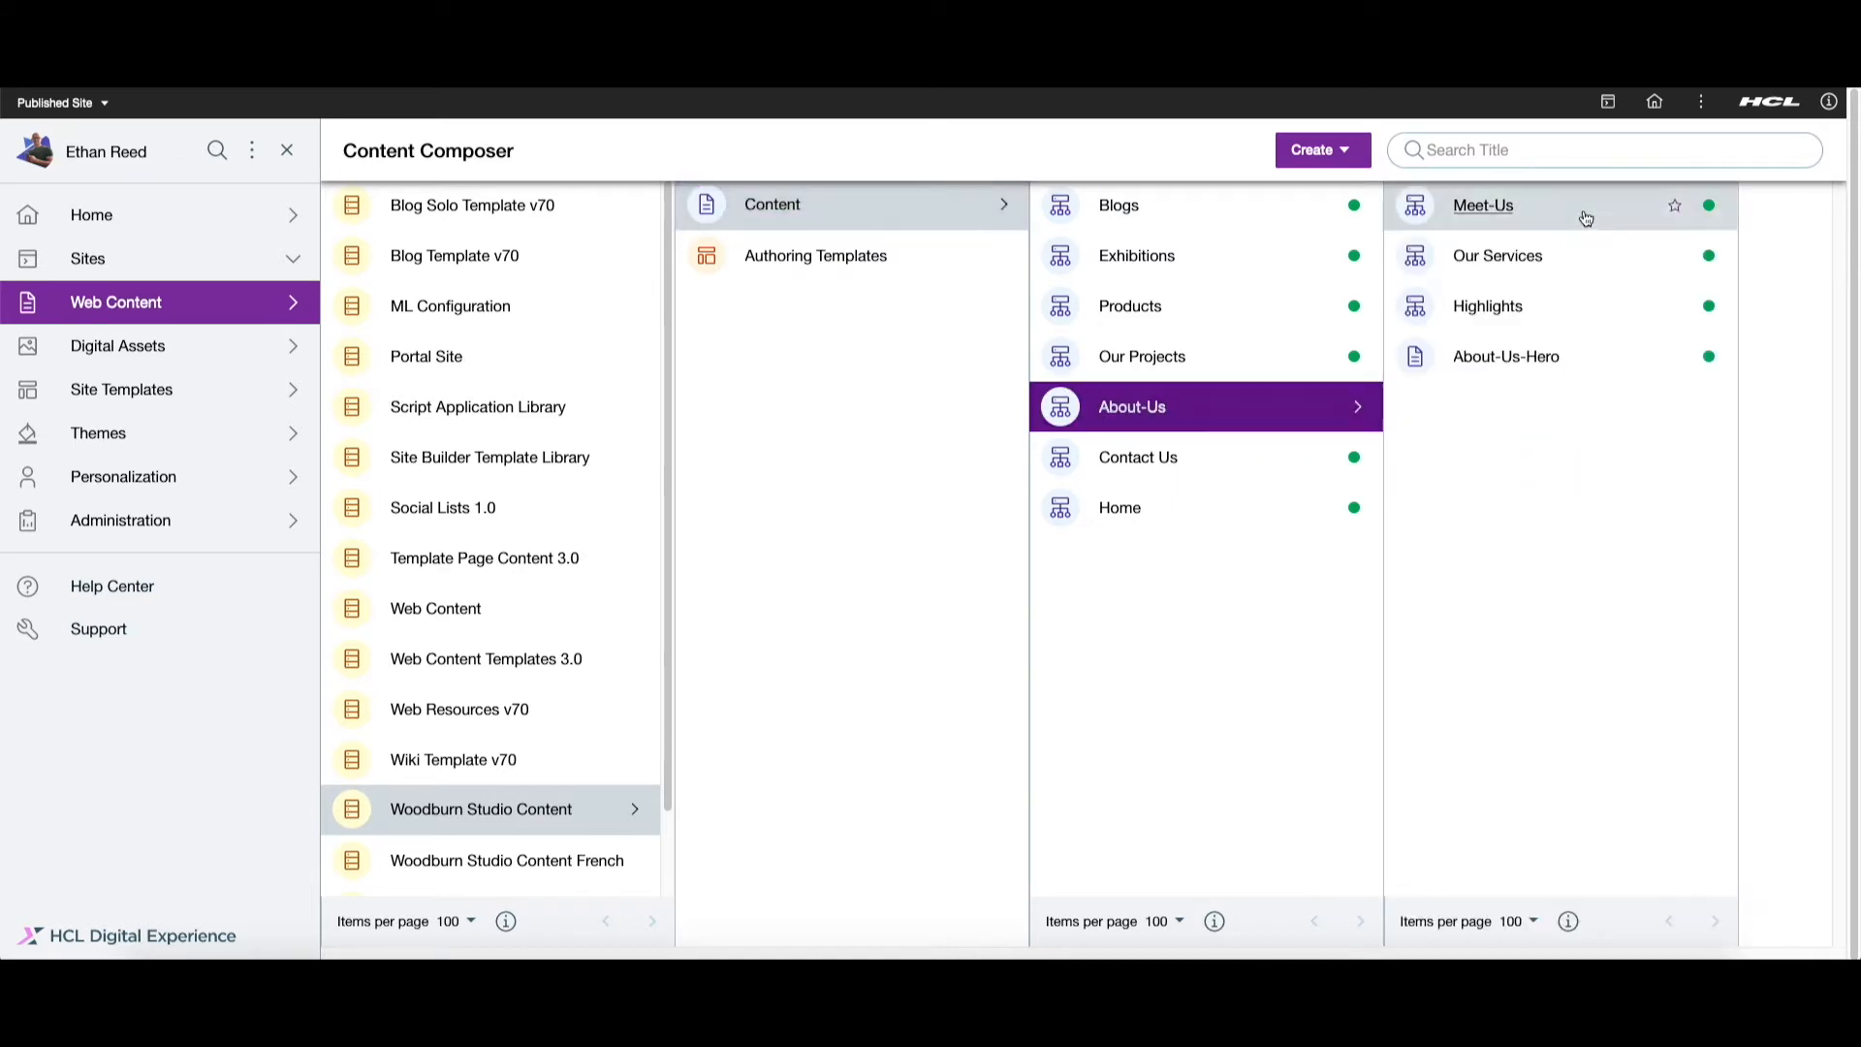
pyautogui.click(1590, 214)
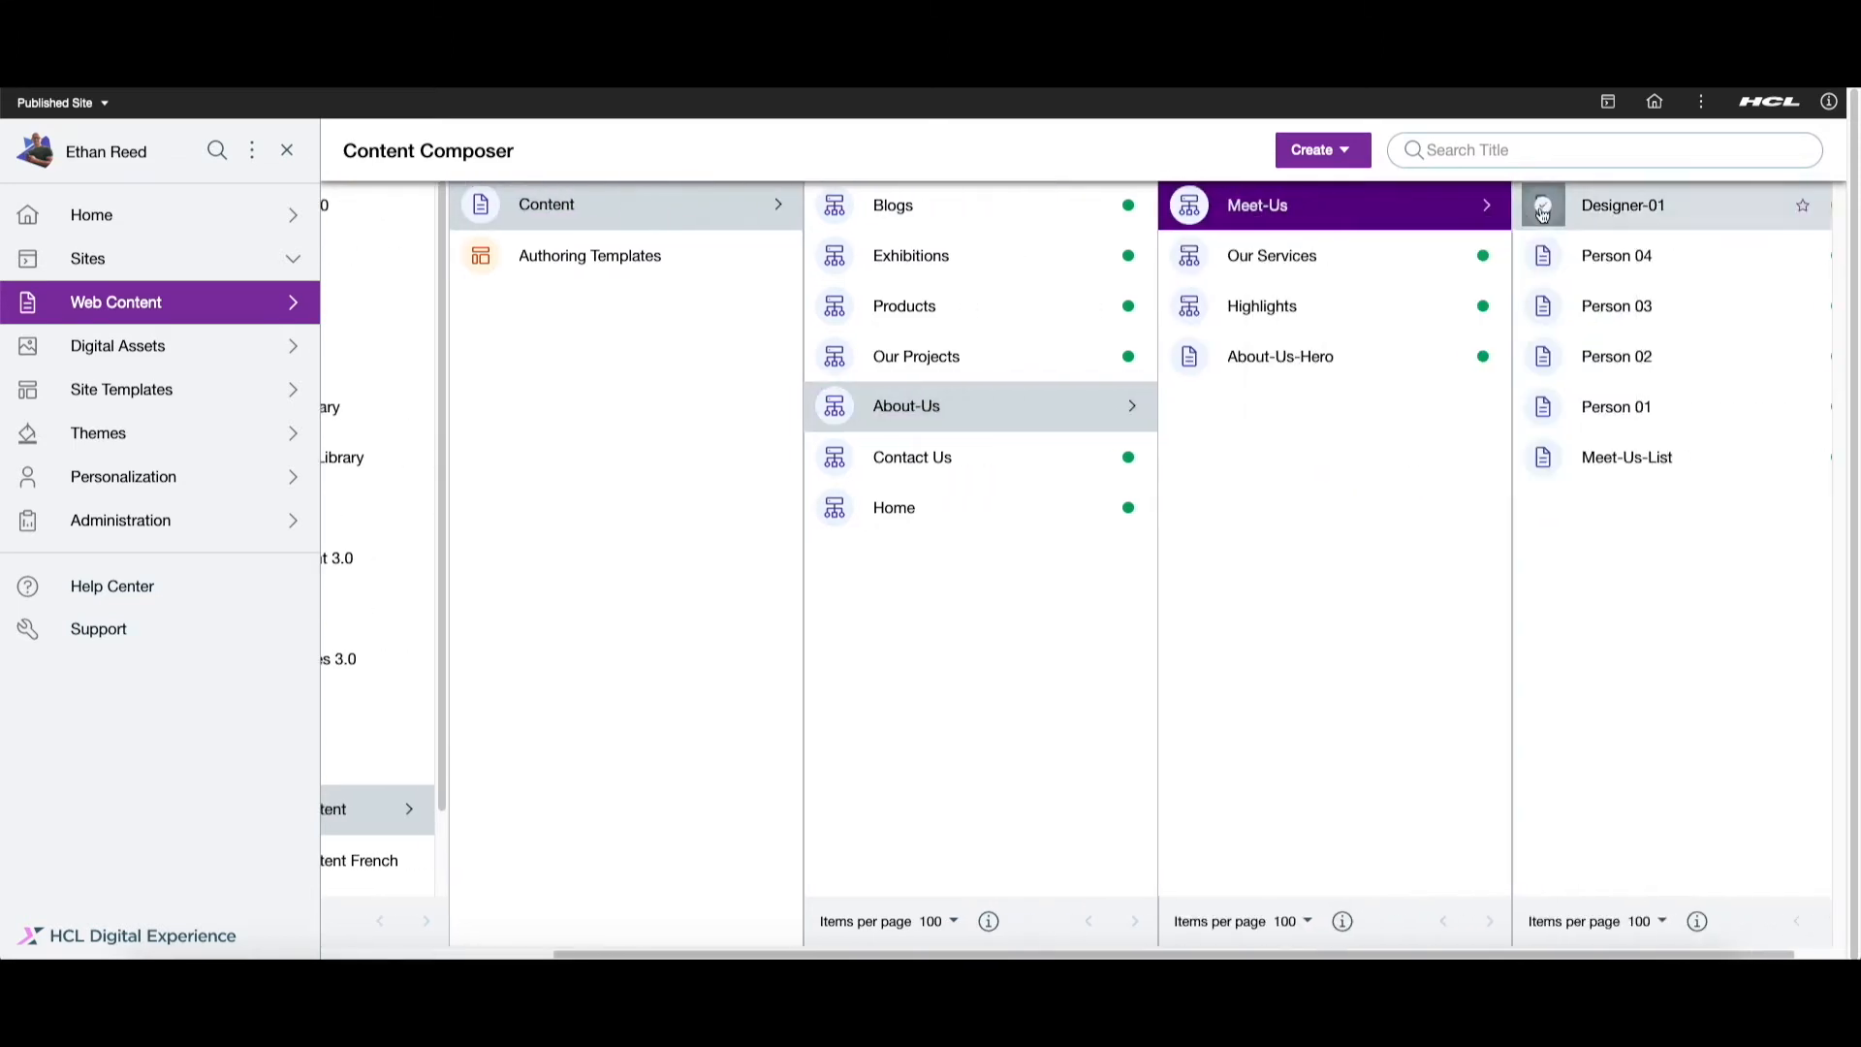
pyautogui.click(1709, 212)
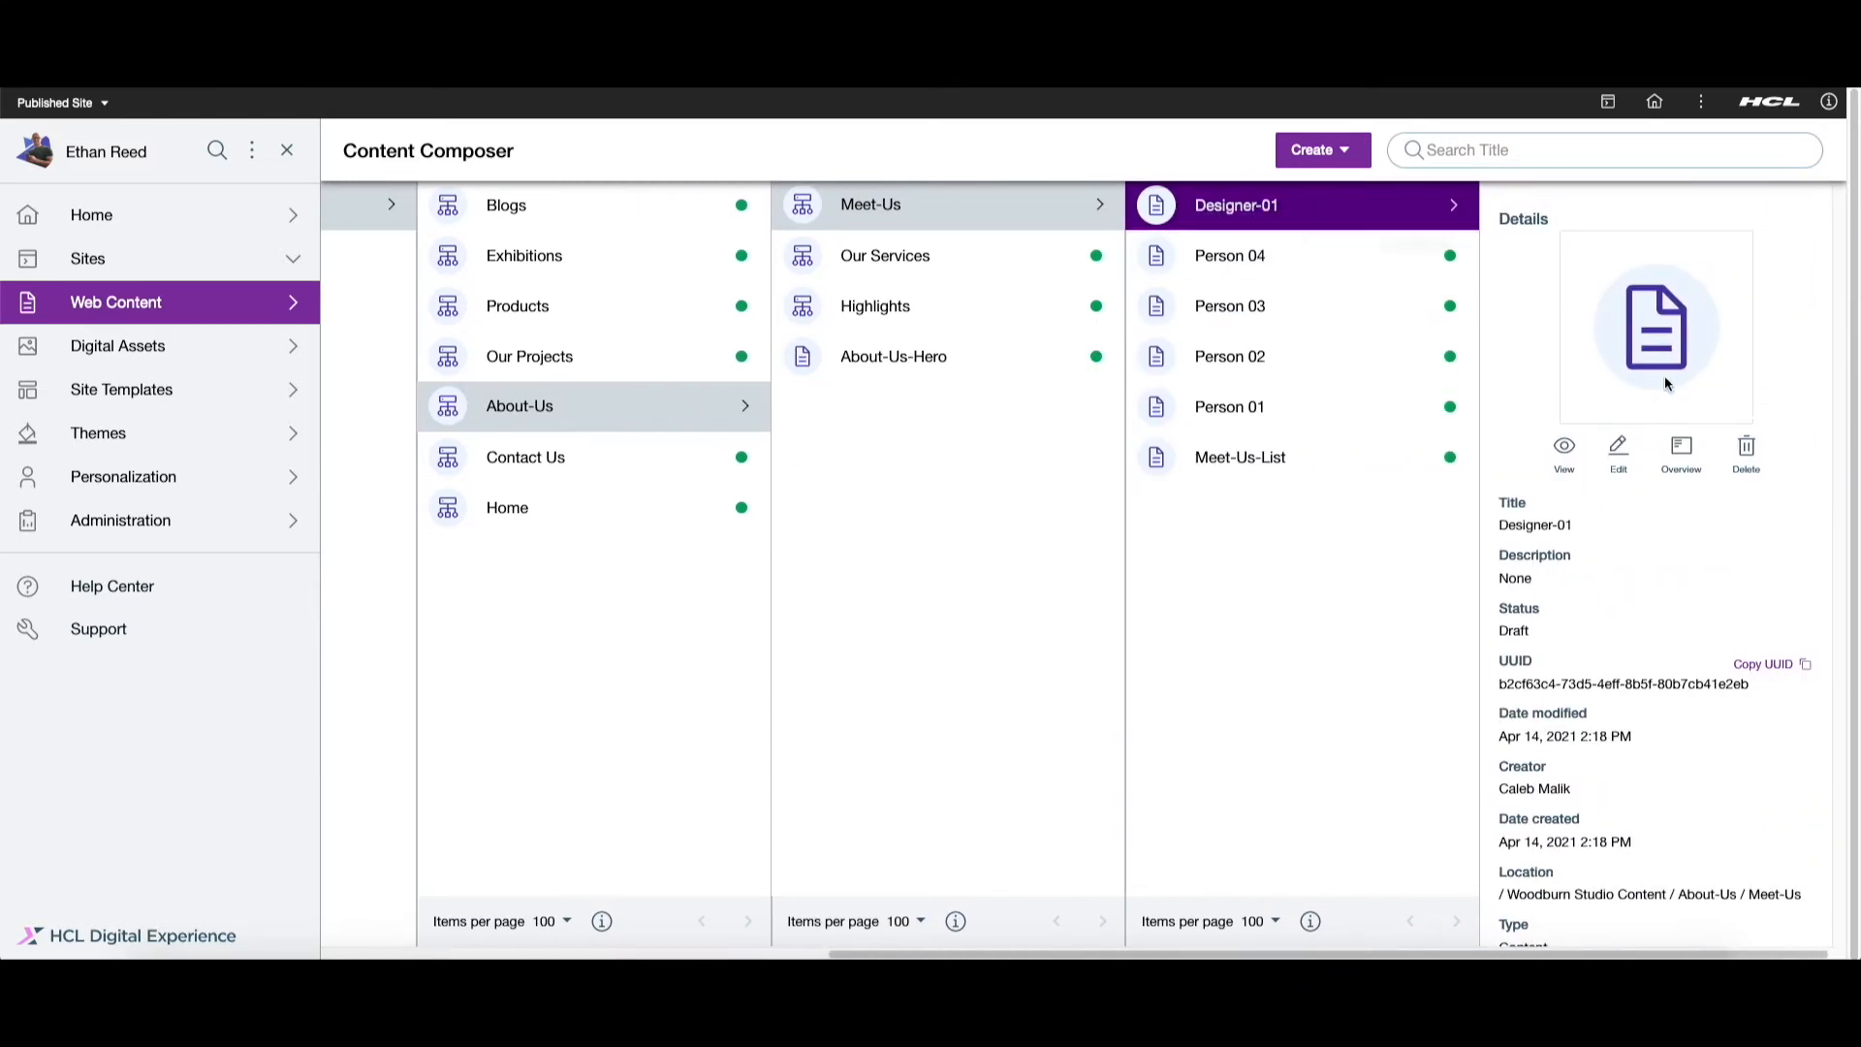
pyautogui.click(1566, 444)
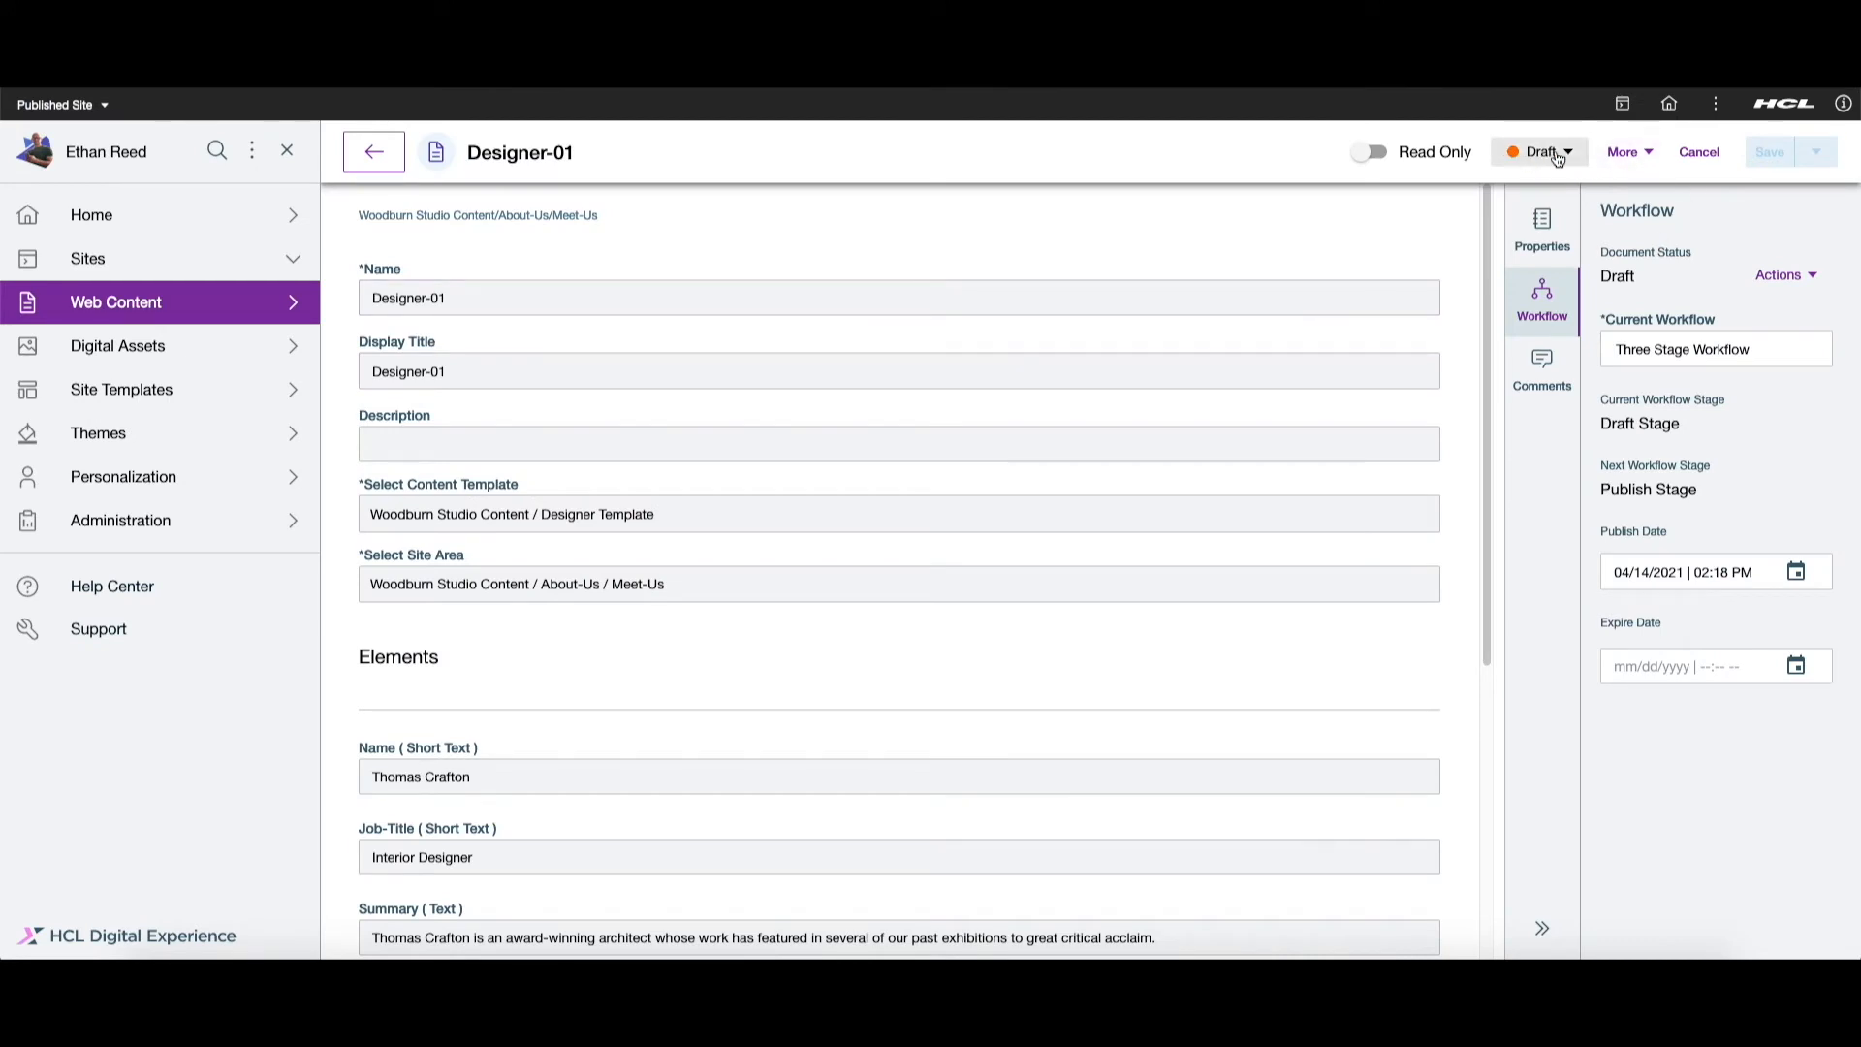
# - Post a comment on Designer-01 asking the author to correct the designer's name and mention that he is a philanthropist
pyautogui.click(1560, 368)
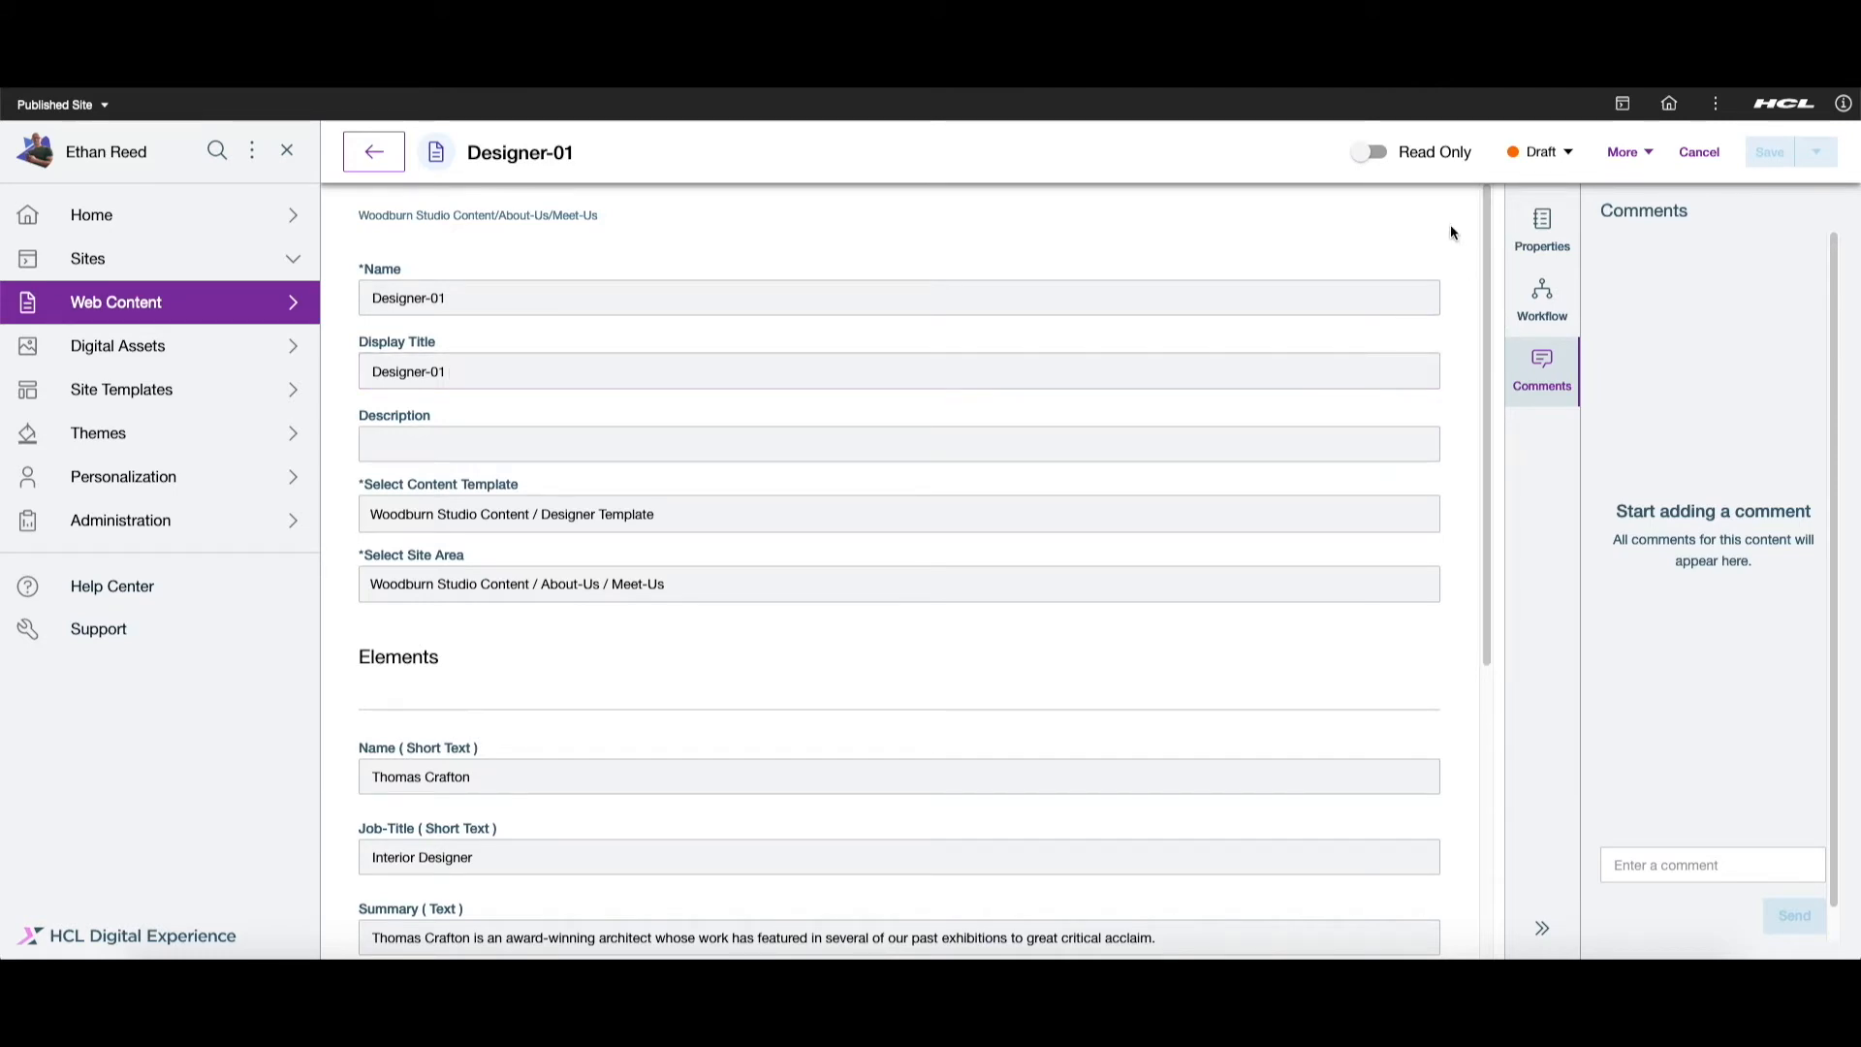
pyautogui.scroll(-1, 1490, 308)
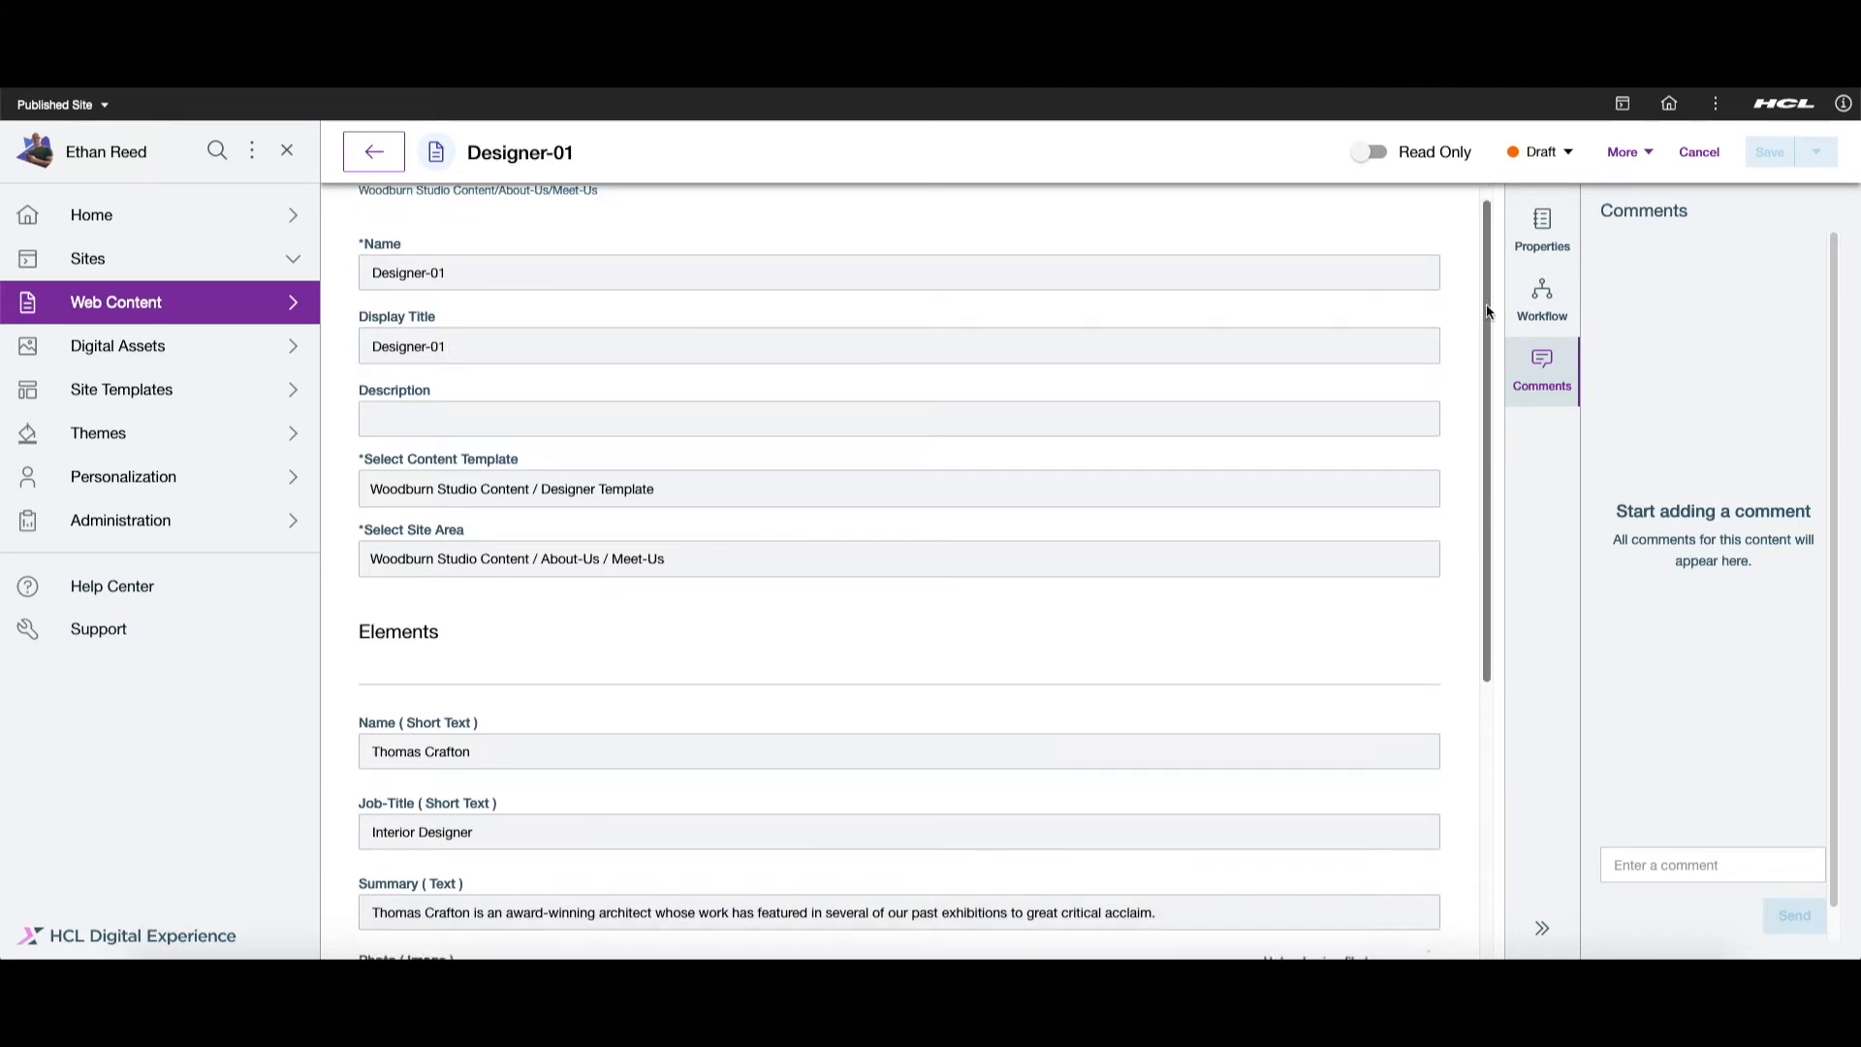
pyautogui.scroll(1, 1490, 323)
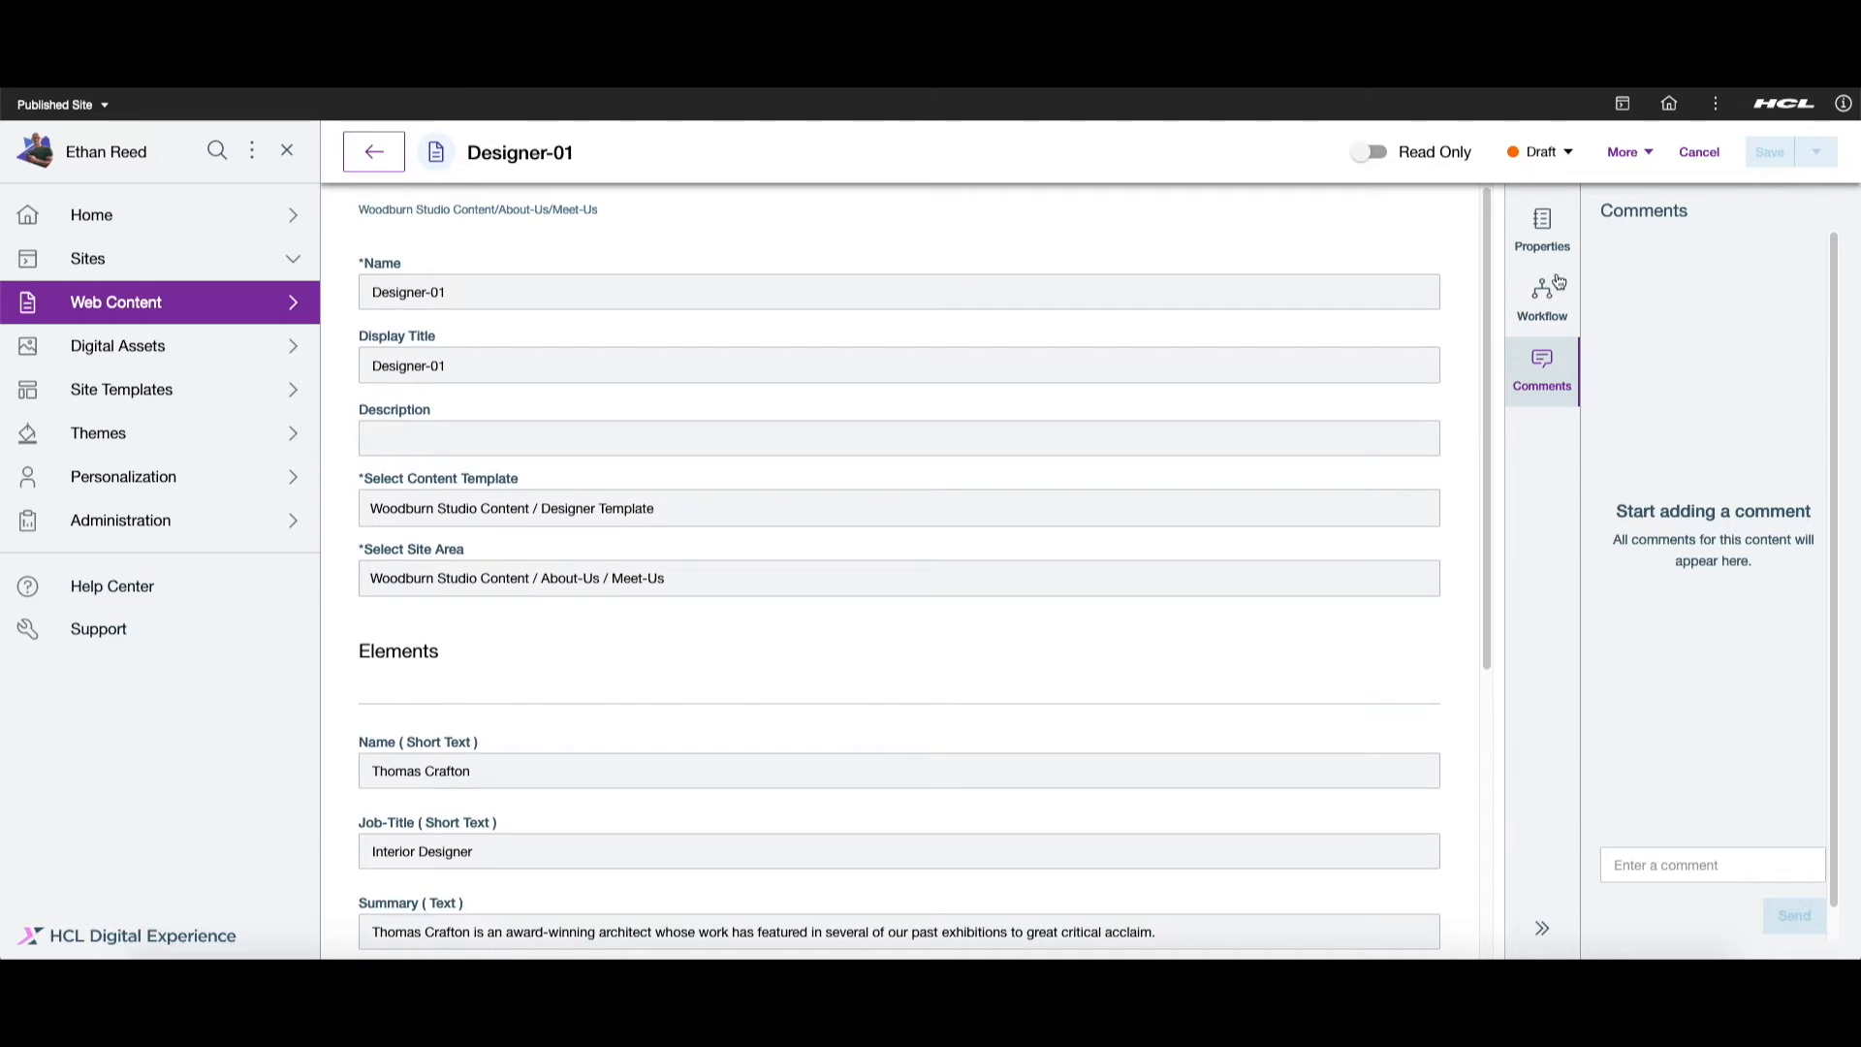
pyautogui.moveTo(1486, 407); pyautogui.dragTo(1495, 702)
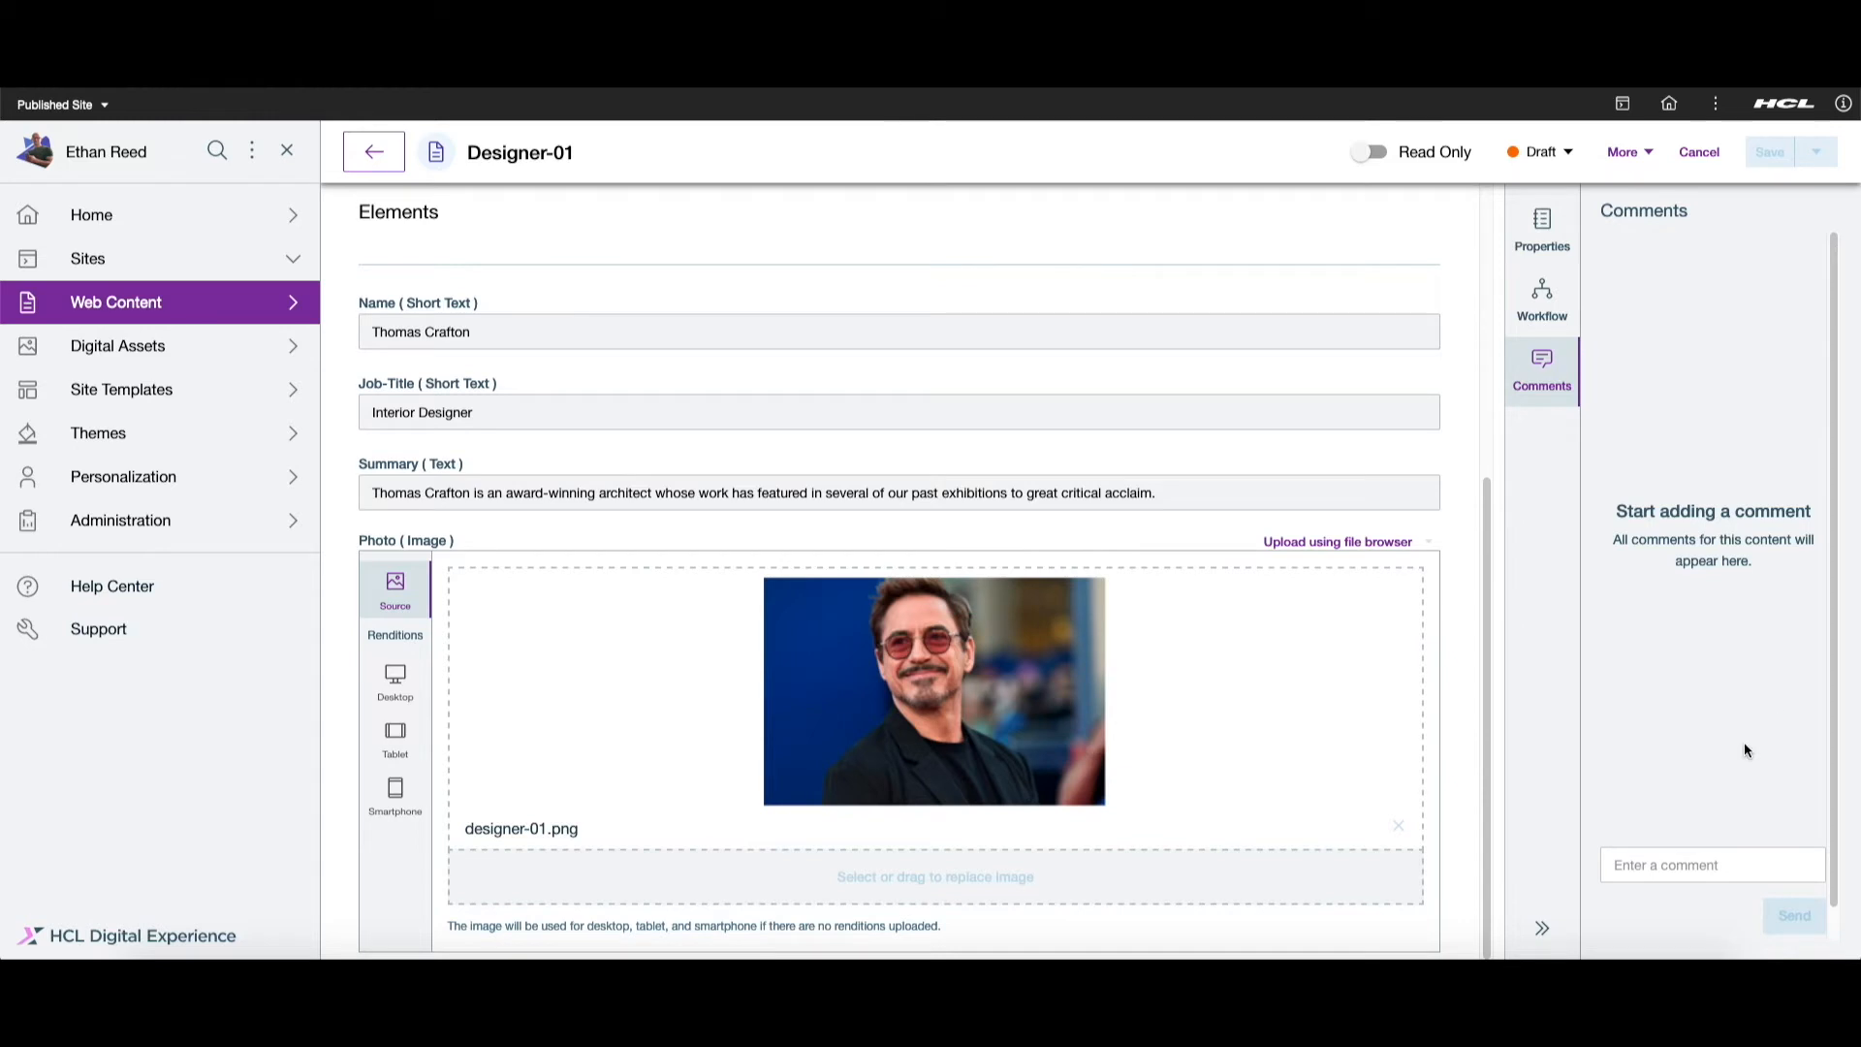
pyautogui.click(1677, 861)
pyautogui.click(1676, 808)
pyautogui.click(1653, 848)
pyautogui.rightClick(1651, 862)
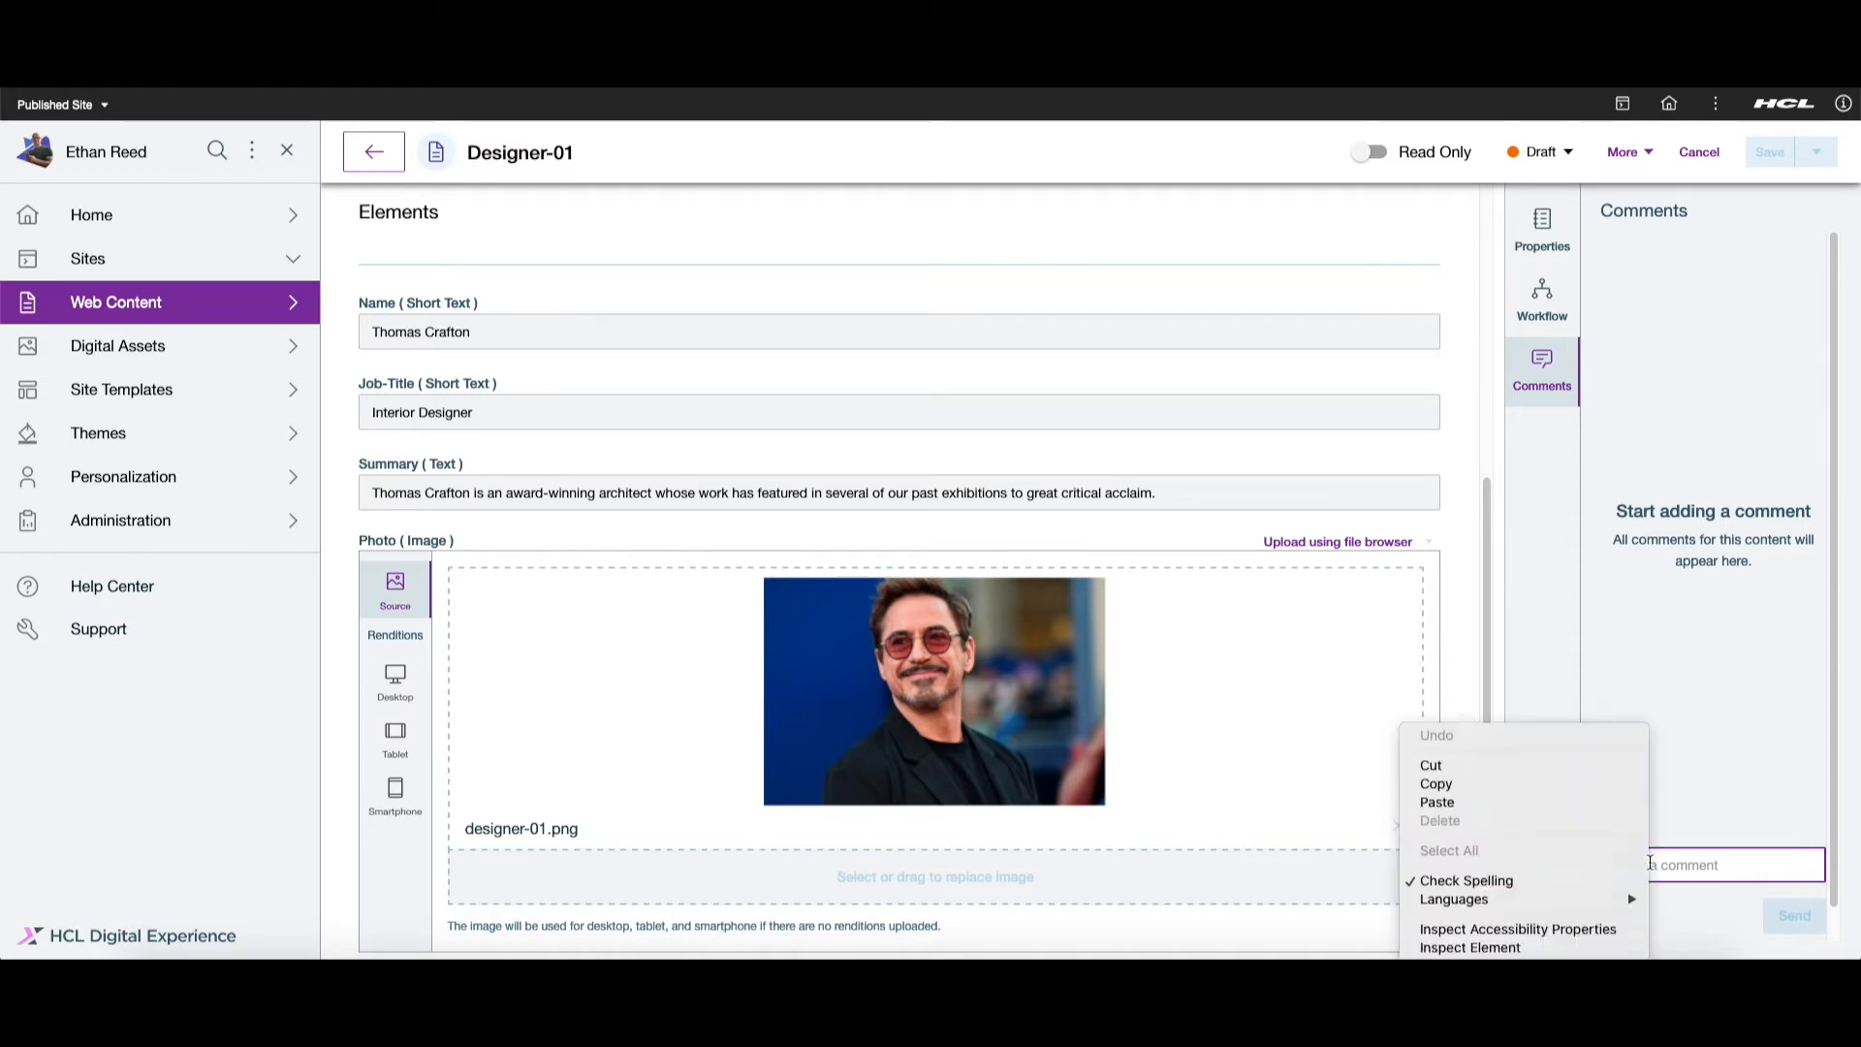
pyautogui.click(1547, 804)
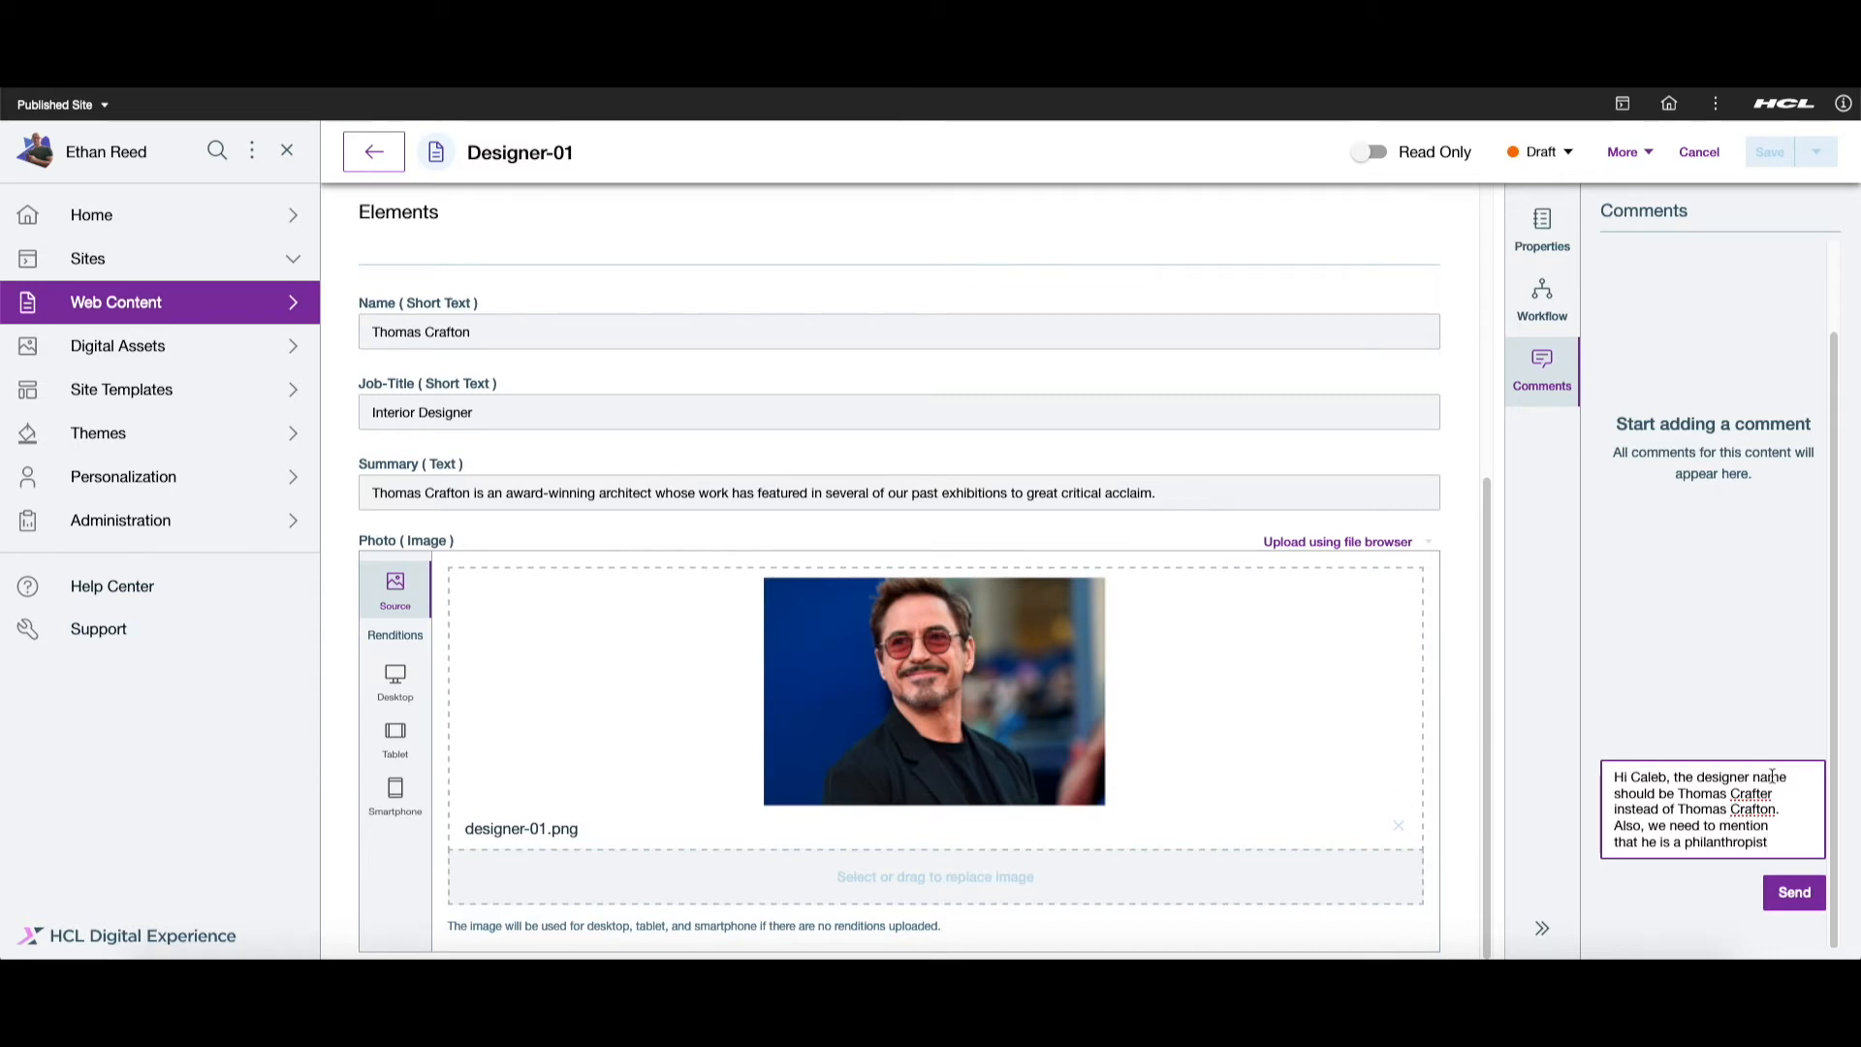
pyautogui.click(1777, 901)
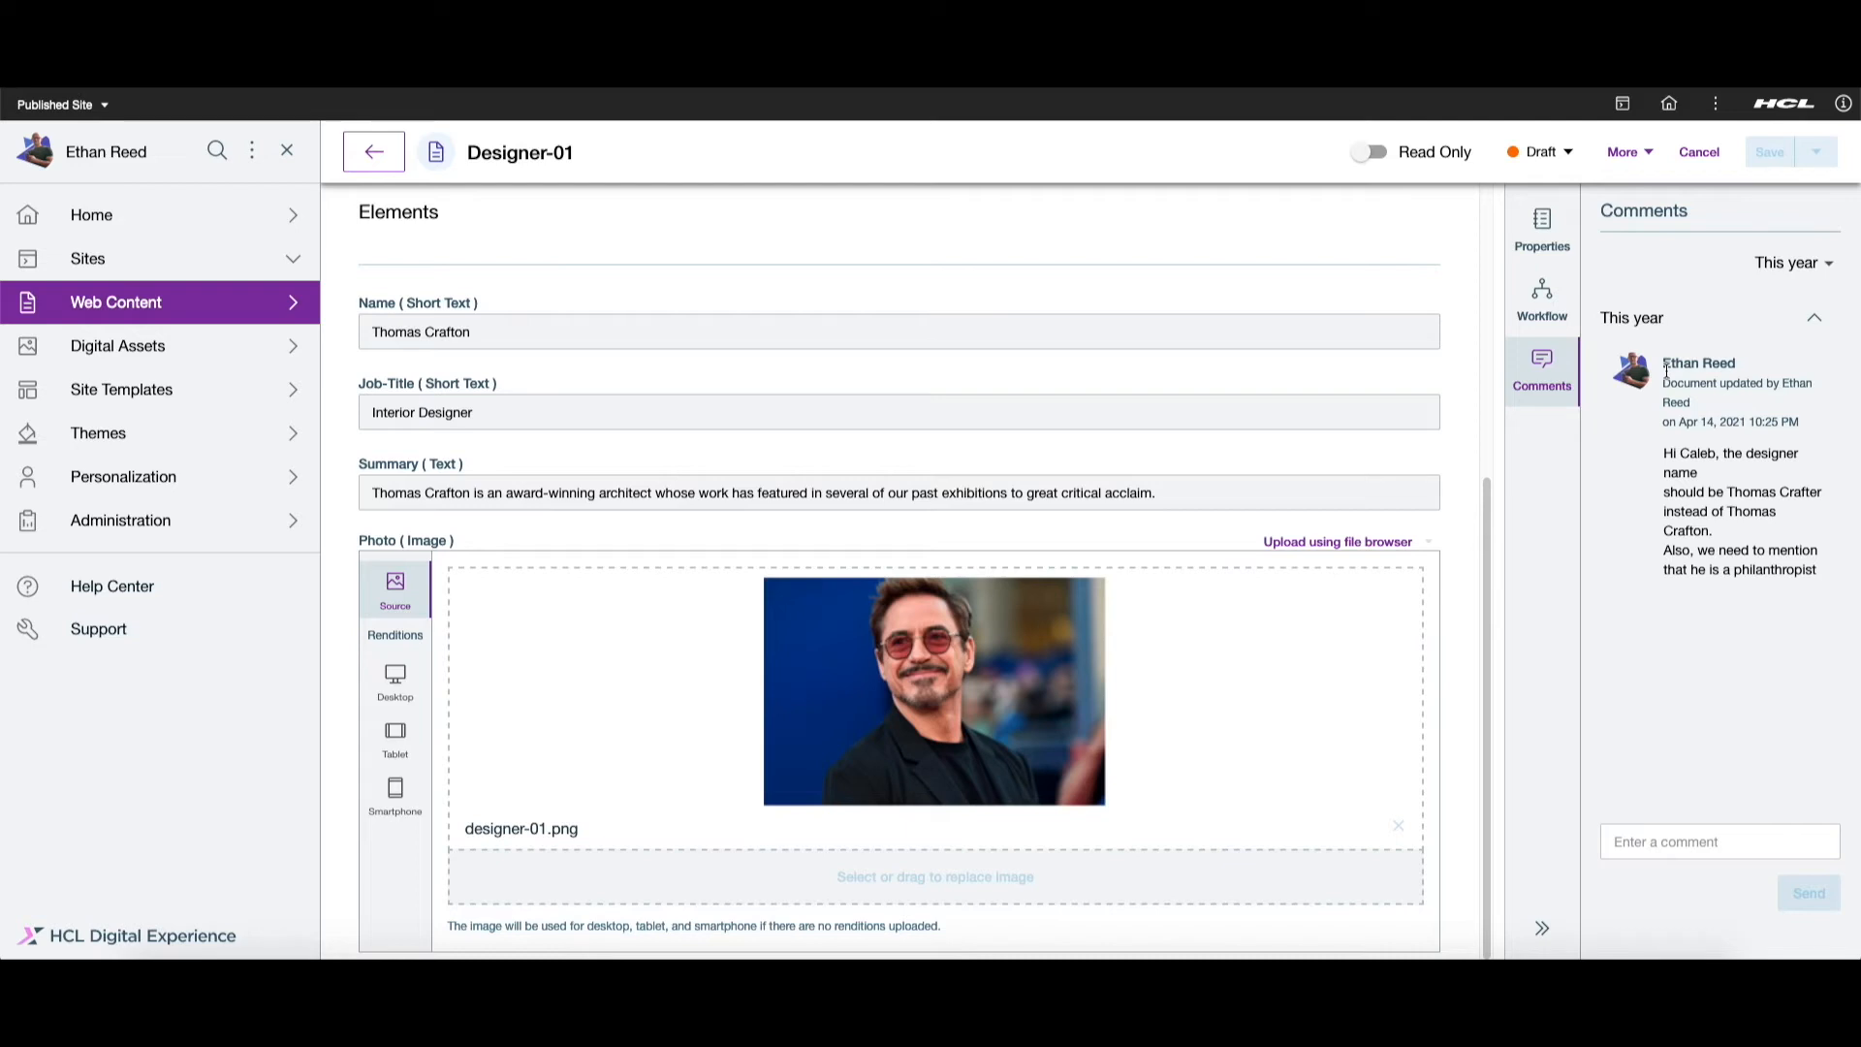
# - Check the posted comment's date and text against the Designer-01 elements
pyautogui.moveTo(1669, 423); pyautogui.dragTo(1801, 425)
pyautogui.moveTo(1663, 454); pyautogui.dragTo(1821, 577)
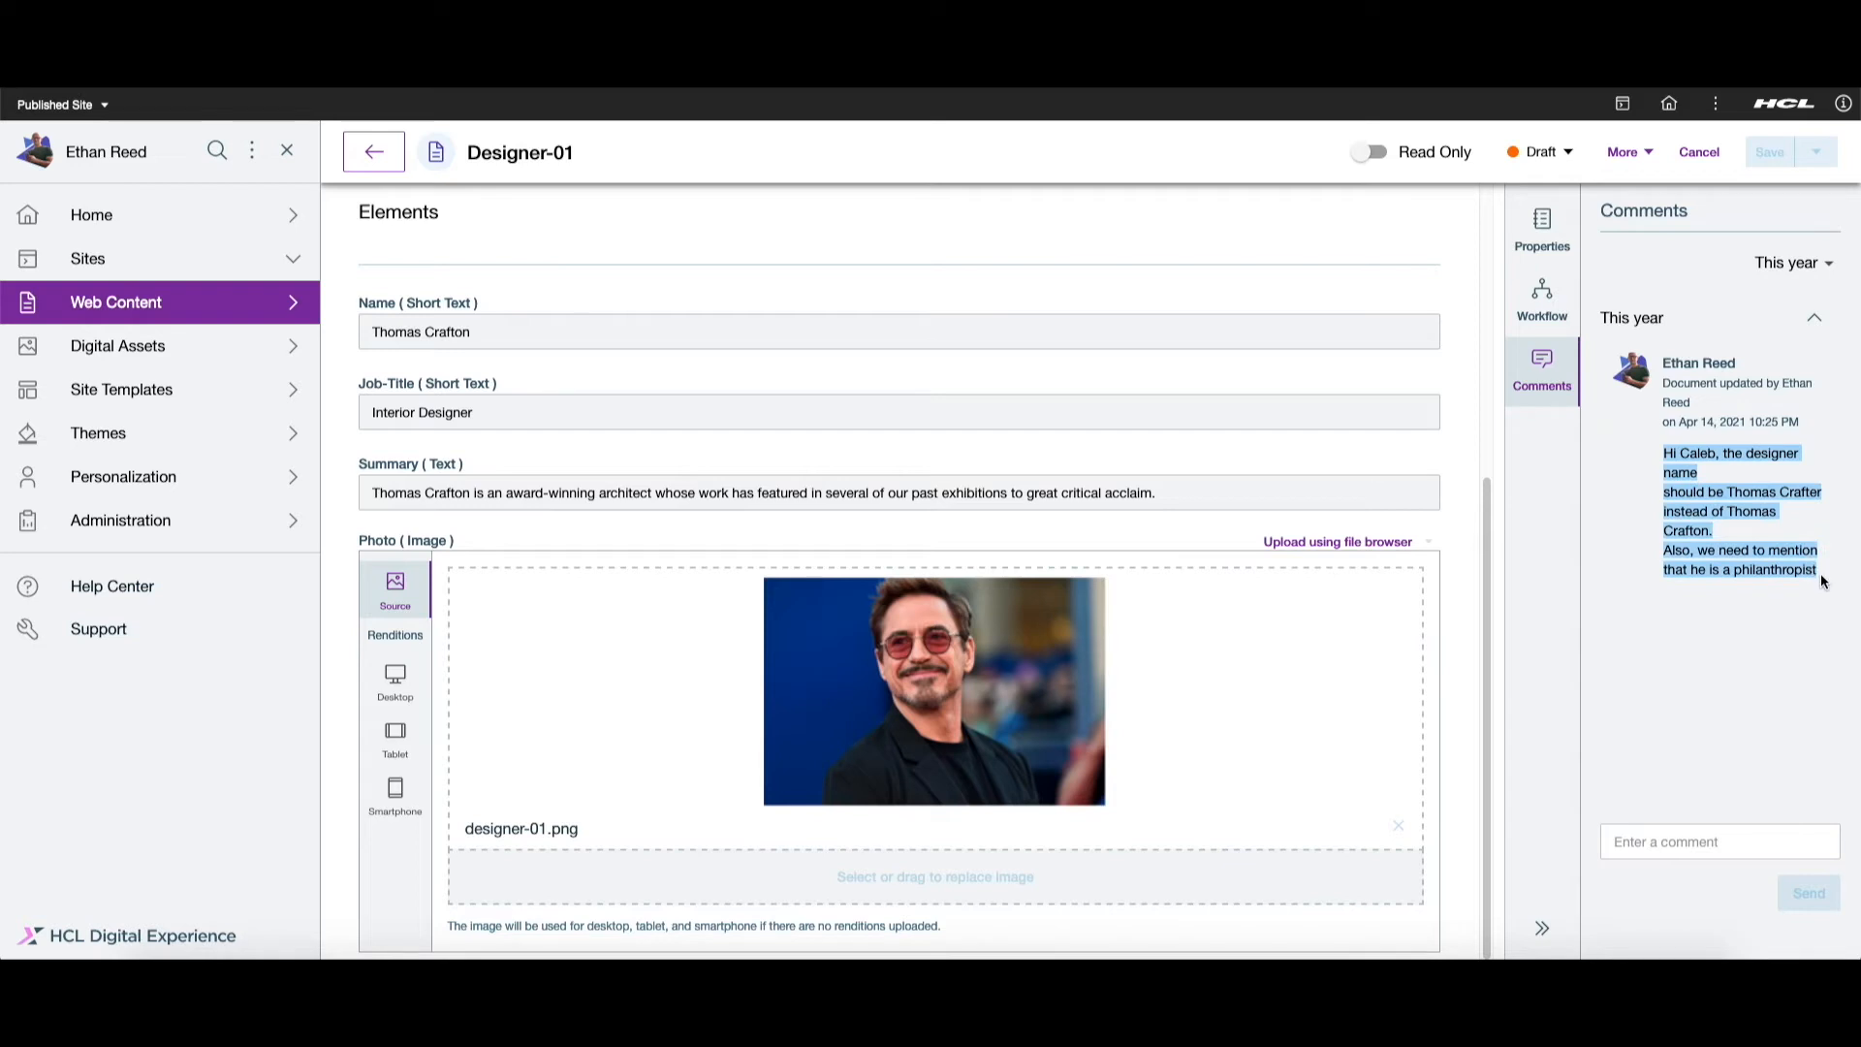
pyautogui.moveTo(1560, 510); pyautogui.dragTo(932, 397)
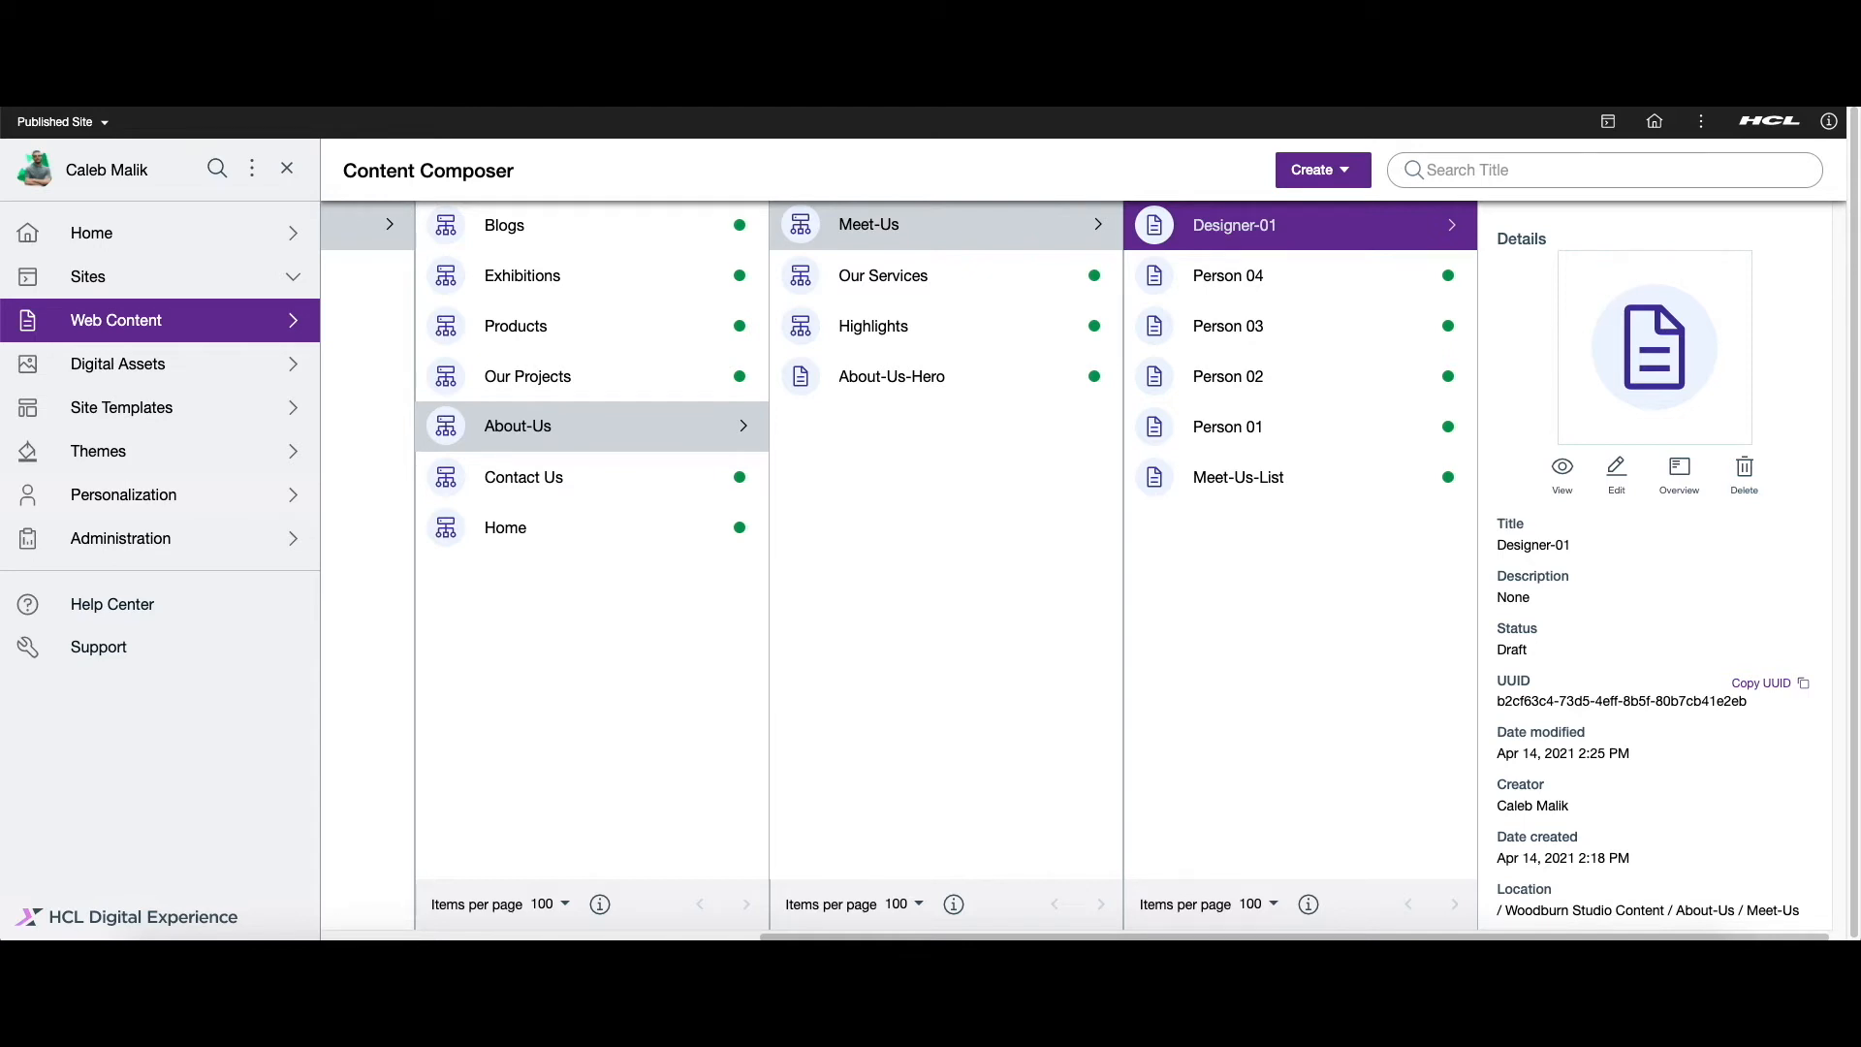
# - View the Designer-01 draft from the author's account and read the reviewer's comment alongside its elements
pyautogui.click(1563, 469)
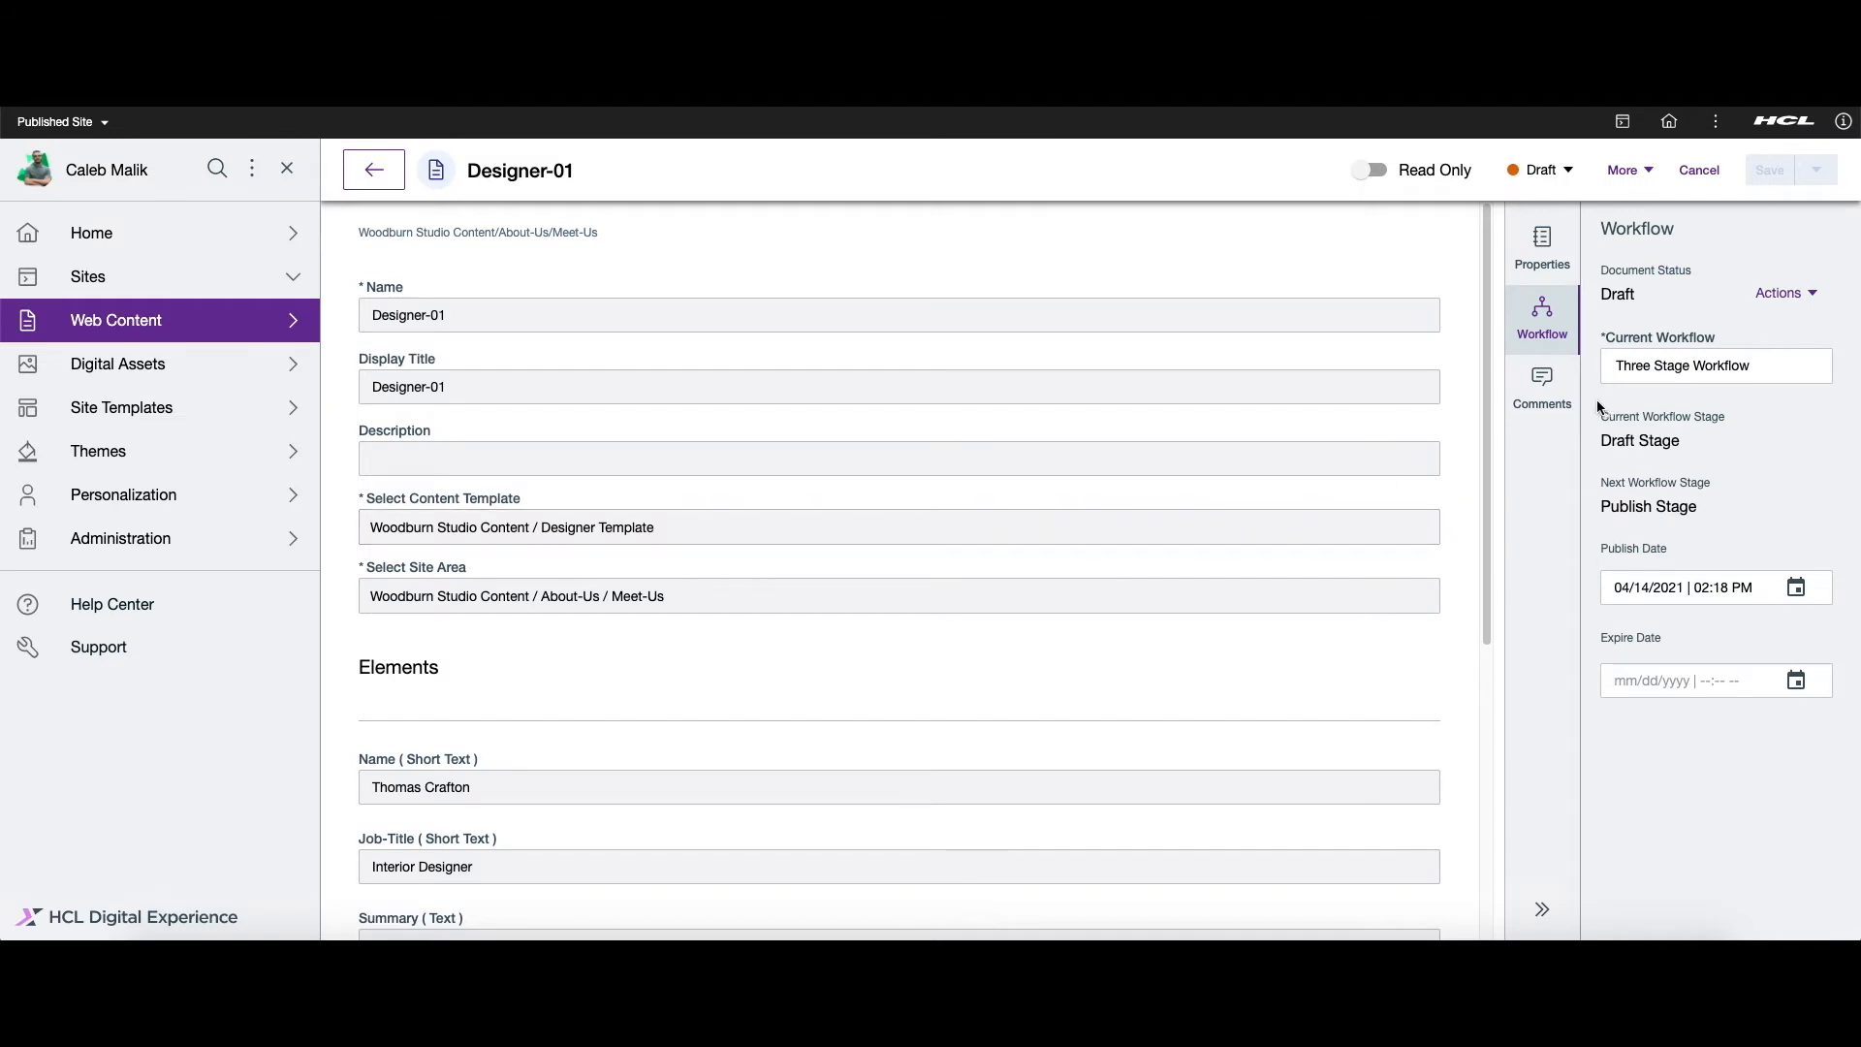
pyautogui.click(1541, 388)
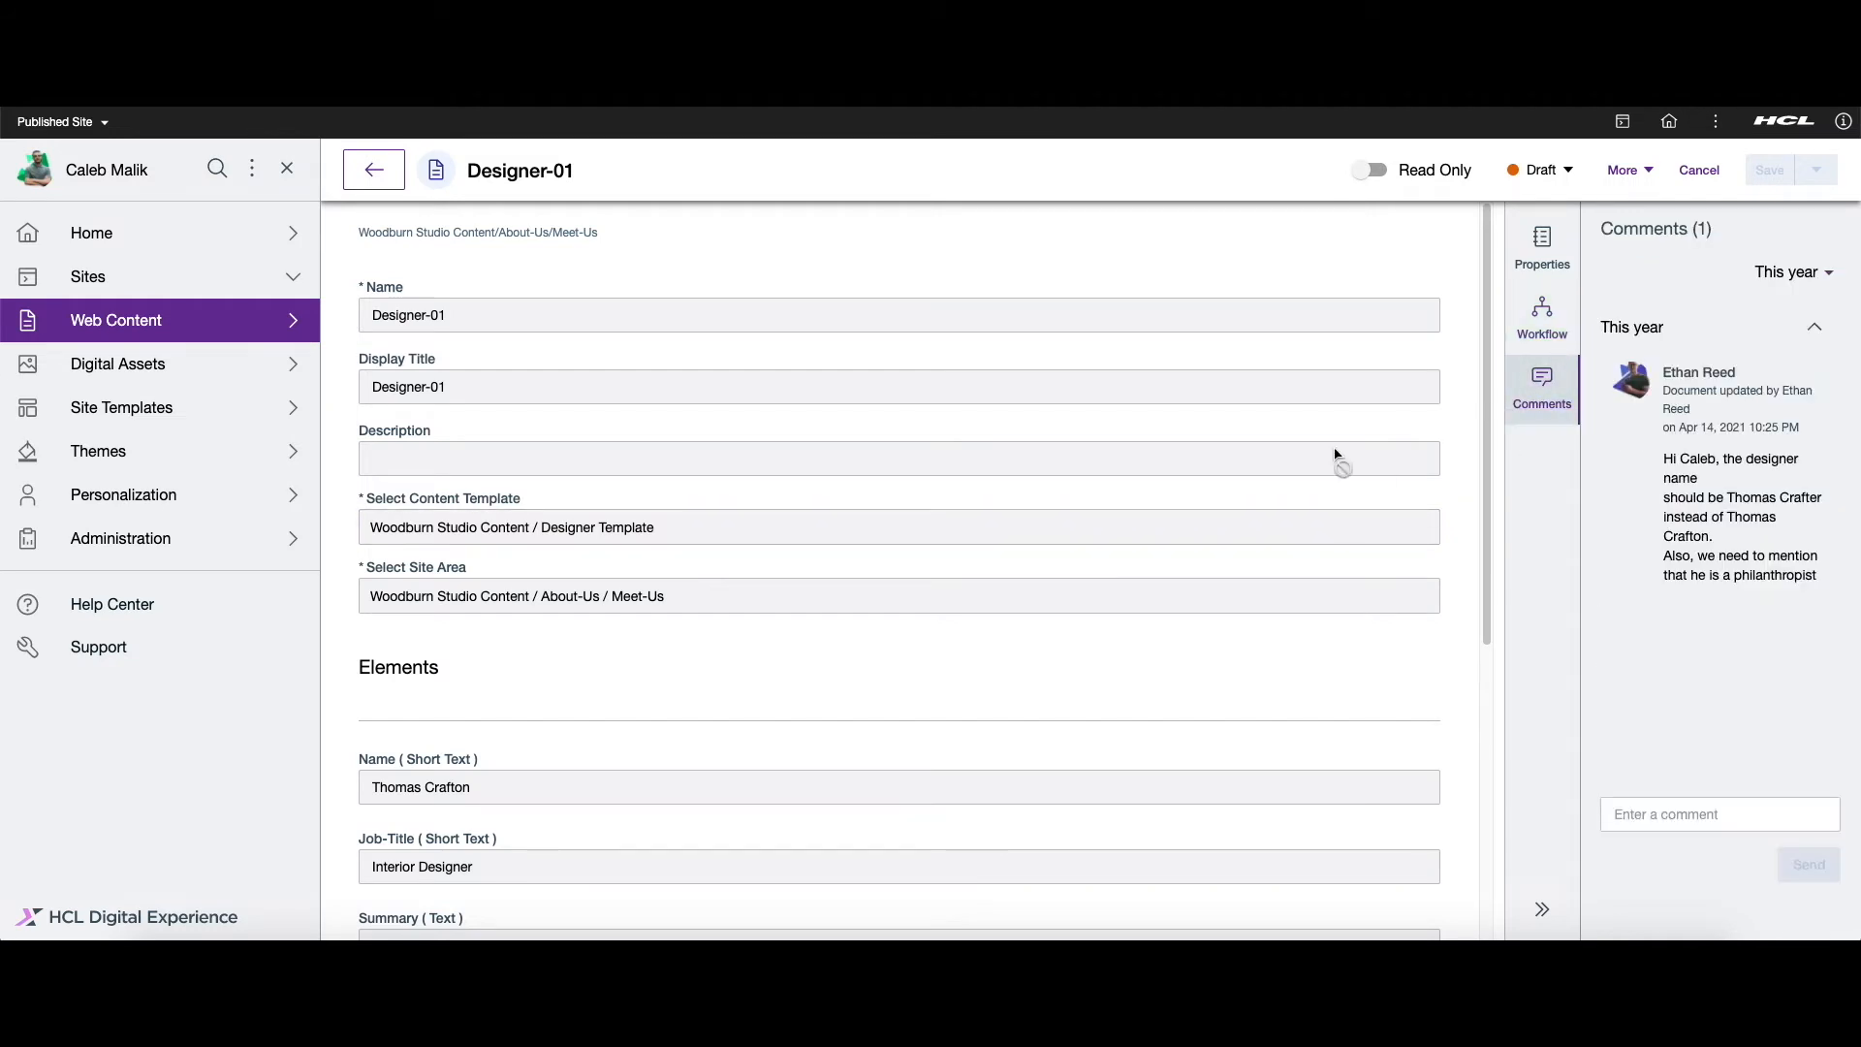
pyautogui.scroll(-2, 1276, 485)
pyautogui.scroll(2, 1275, 485)
pyautogui.scroll(-5, 1275, 485)
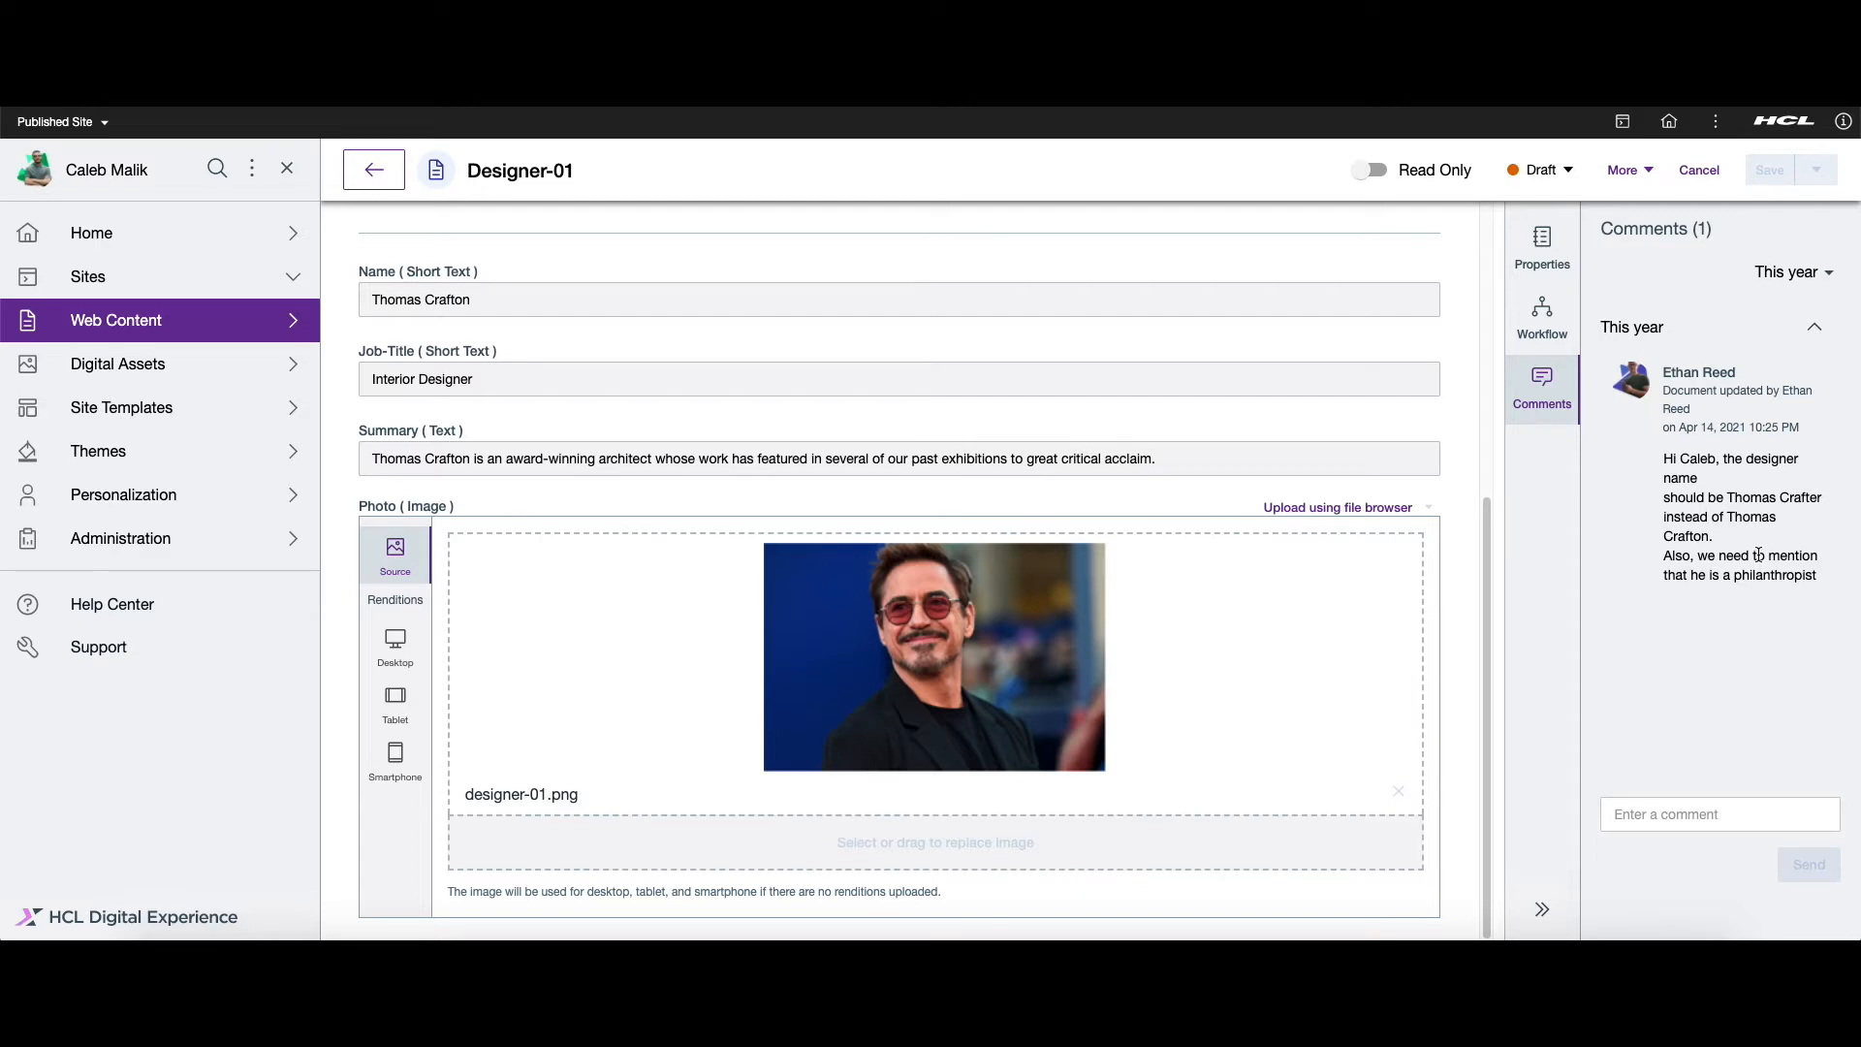
# - Post a reply greeting the reviewer by name and saying "noted on this. I will be working on it"
pyautogui.click(1697, 812)
pyautogui.write('H')
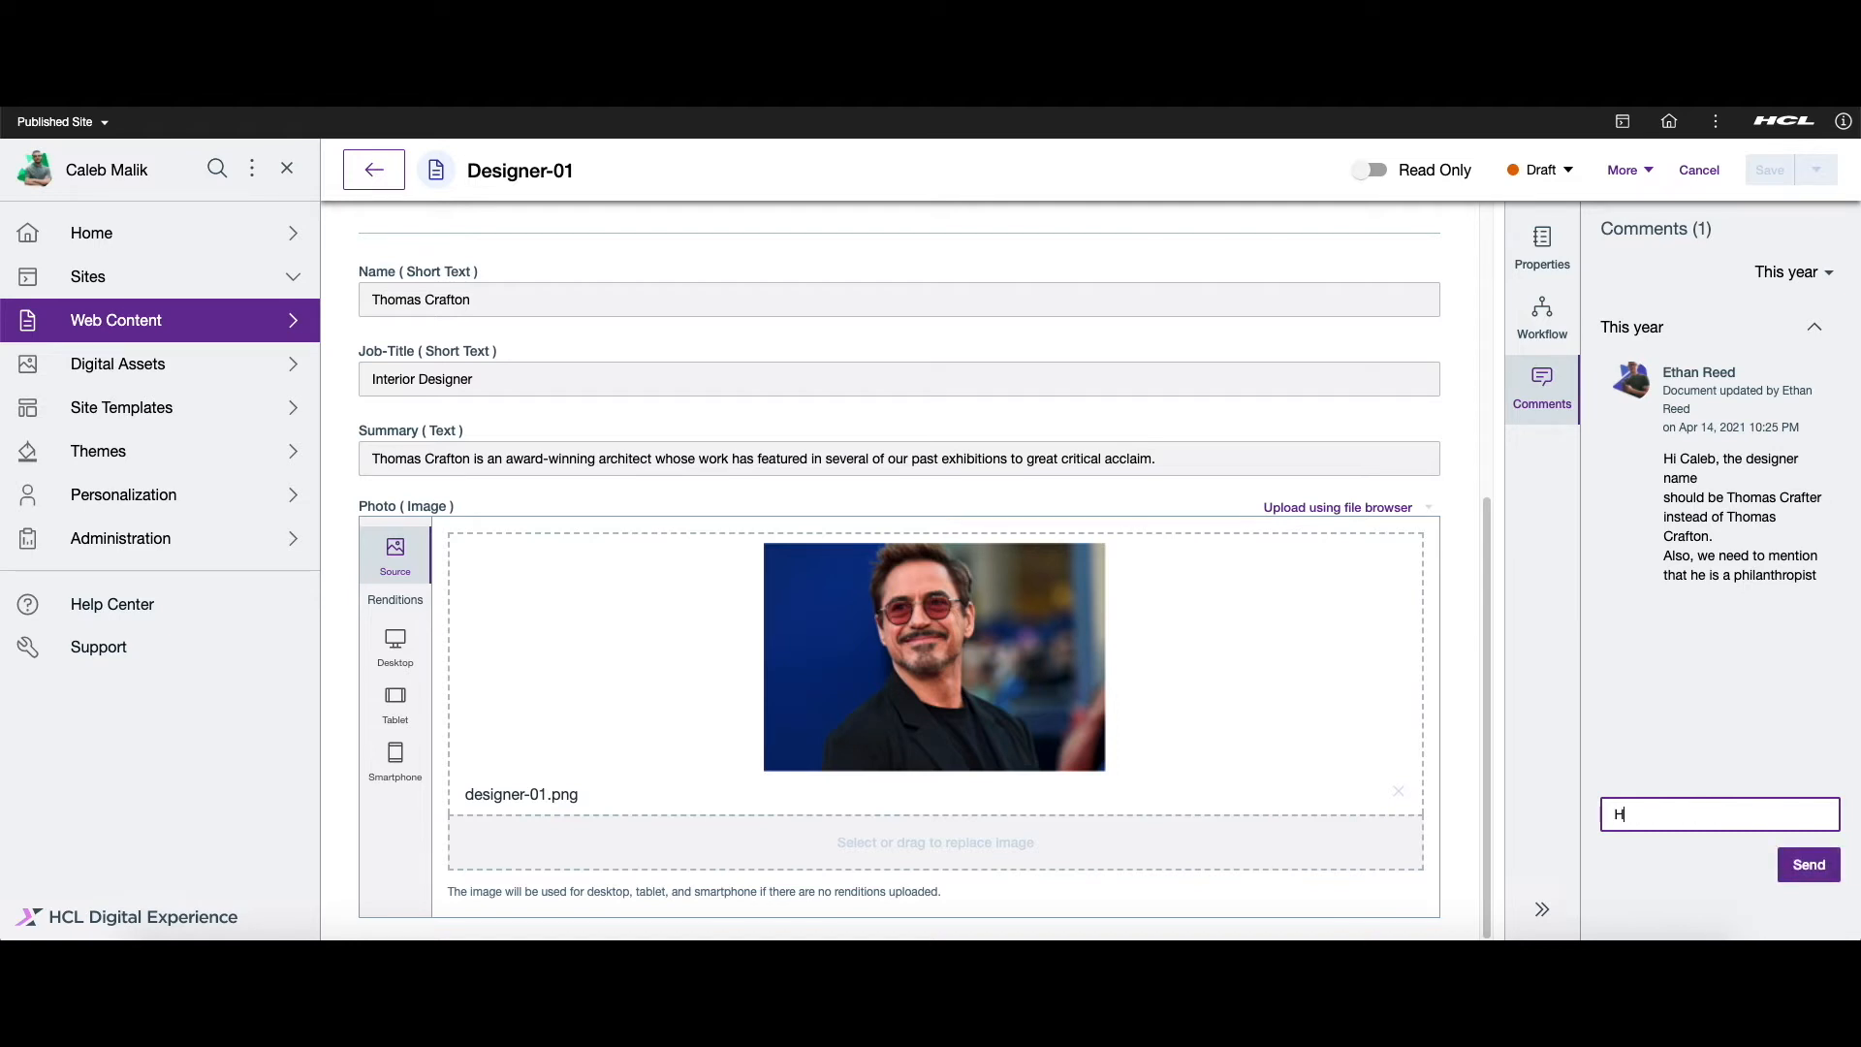
pyautogui.write('i Ethan, noted on this. I will be working on it')
pyautogui.click(1817, 860)
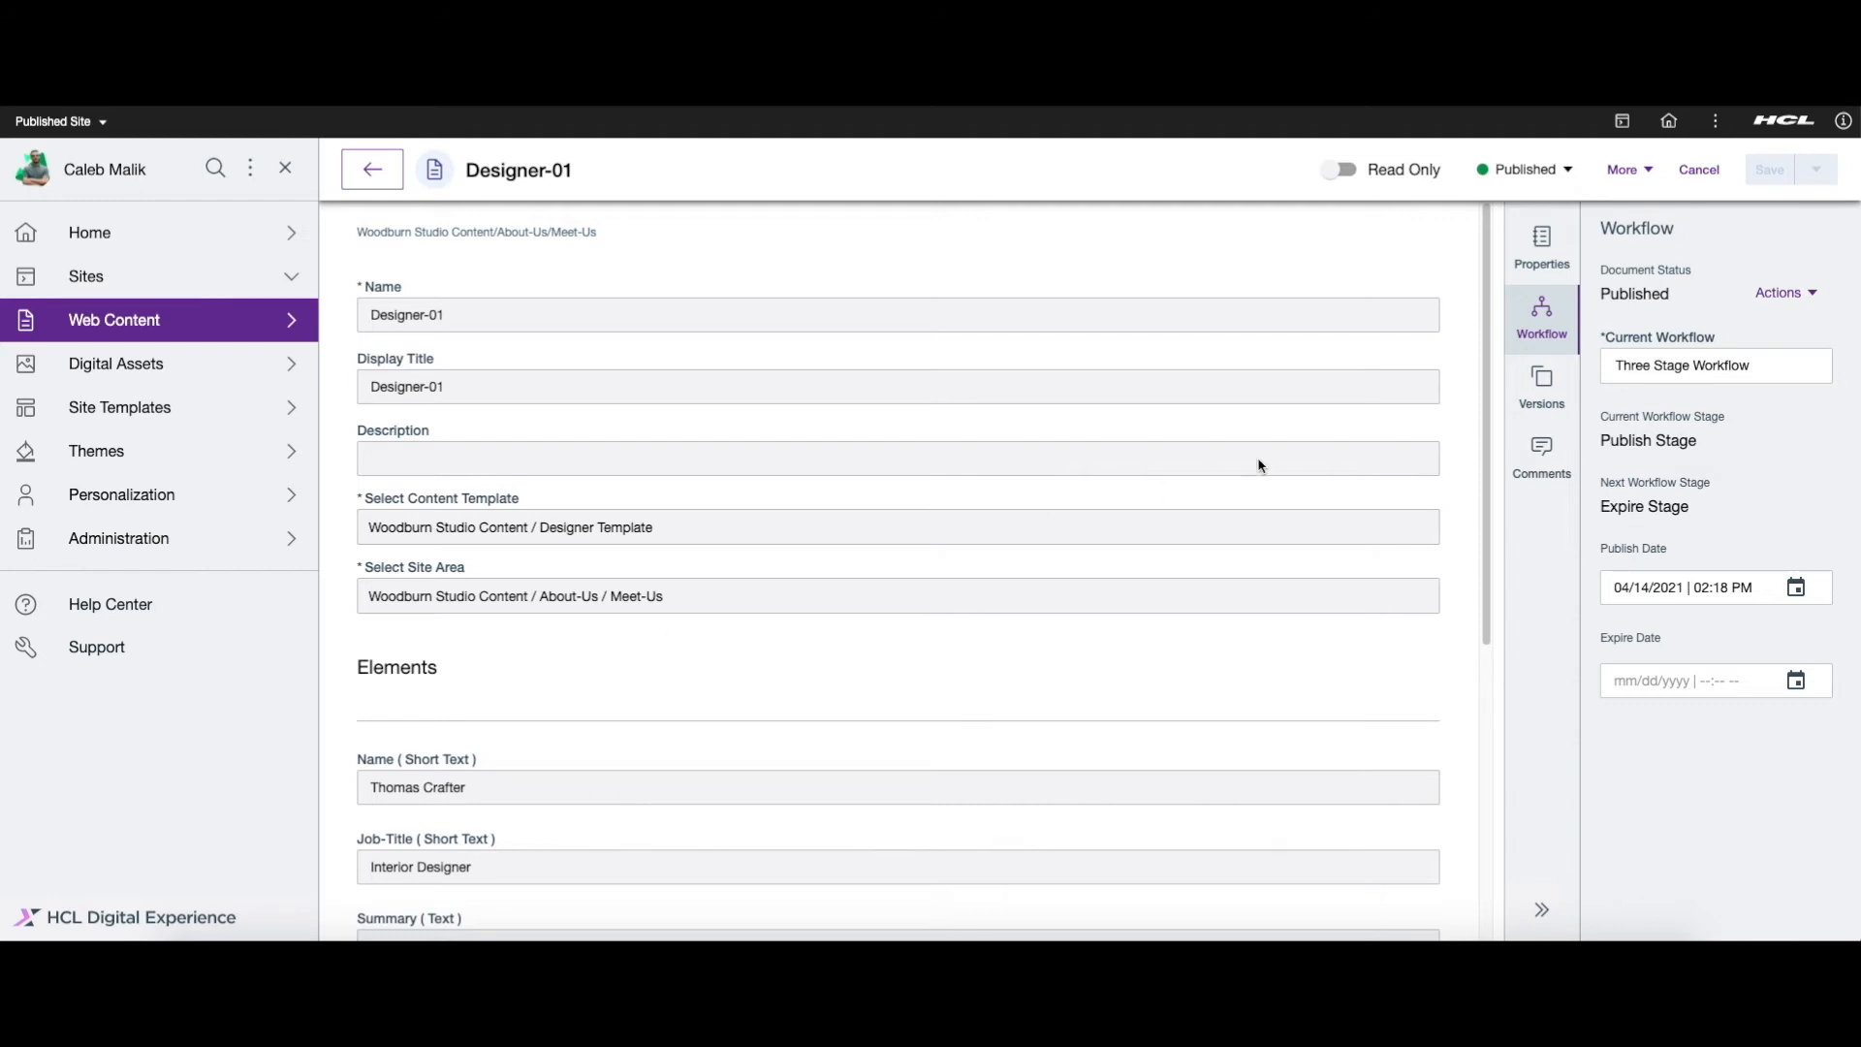
# - Review the published Designer-01 item's updated elements and photo, and show its version history
pyautogui.scroll(-5, 1287, 459)
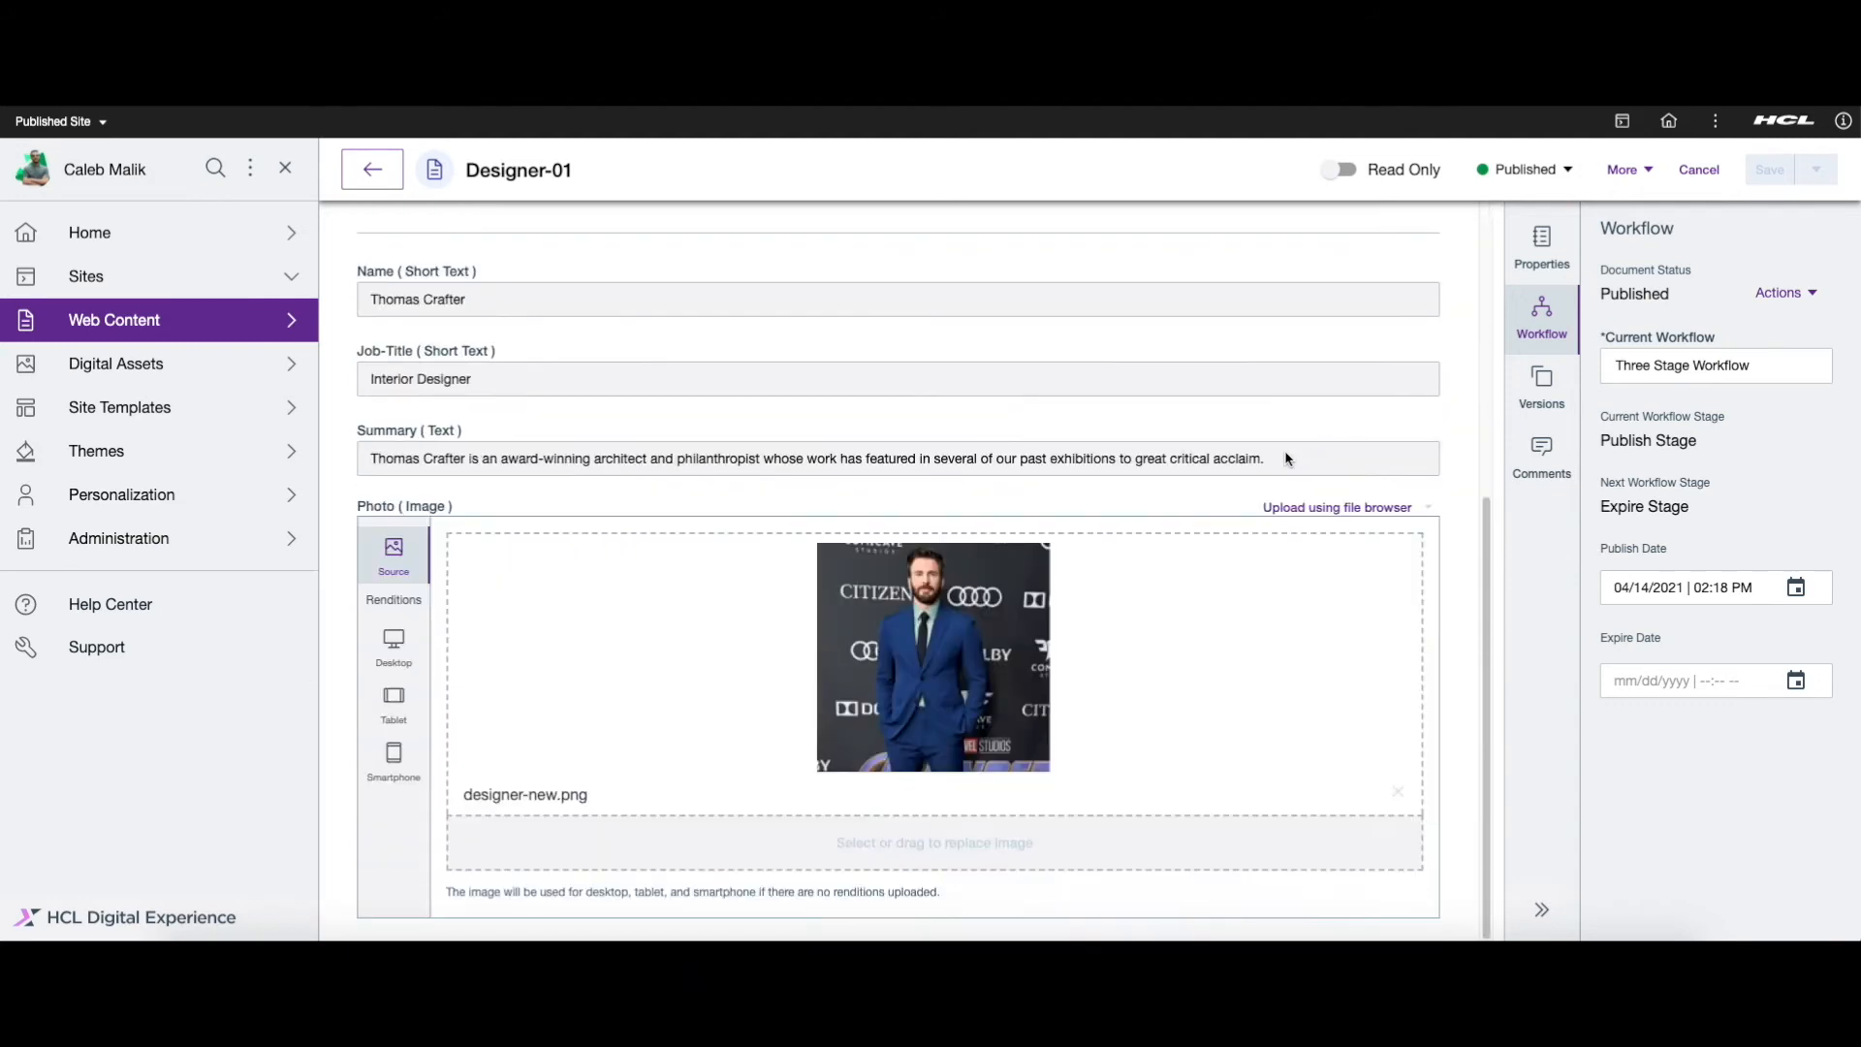
pyautogui.scroll(1, 1083, 354)
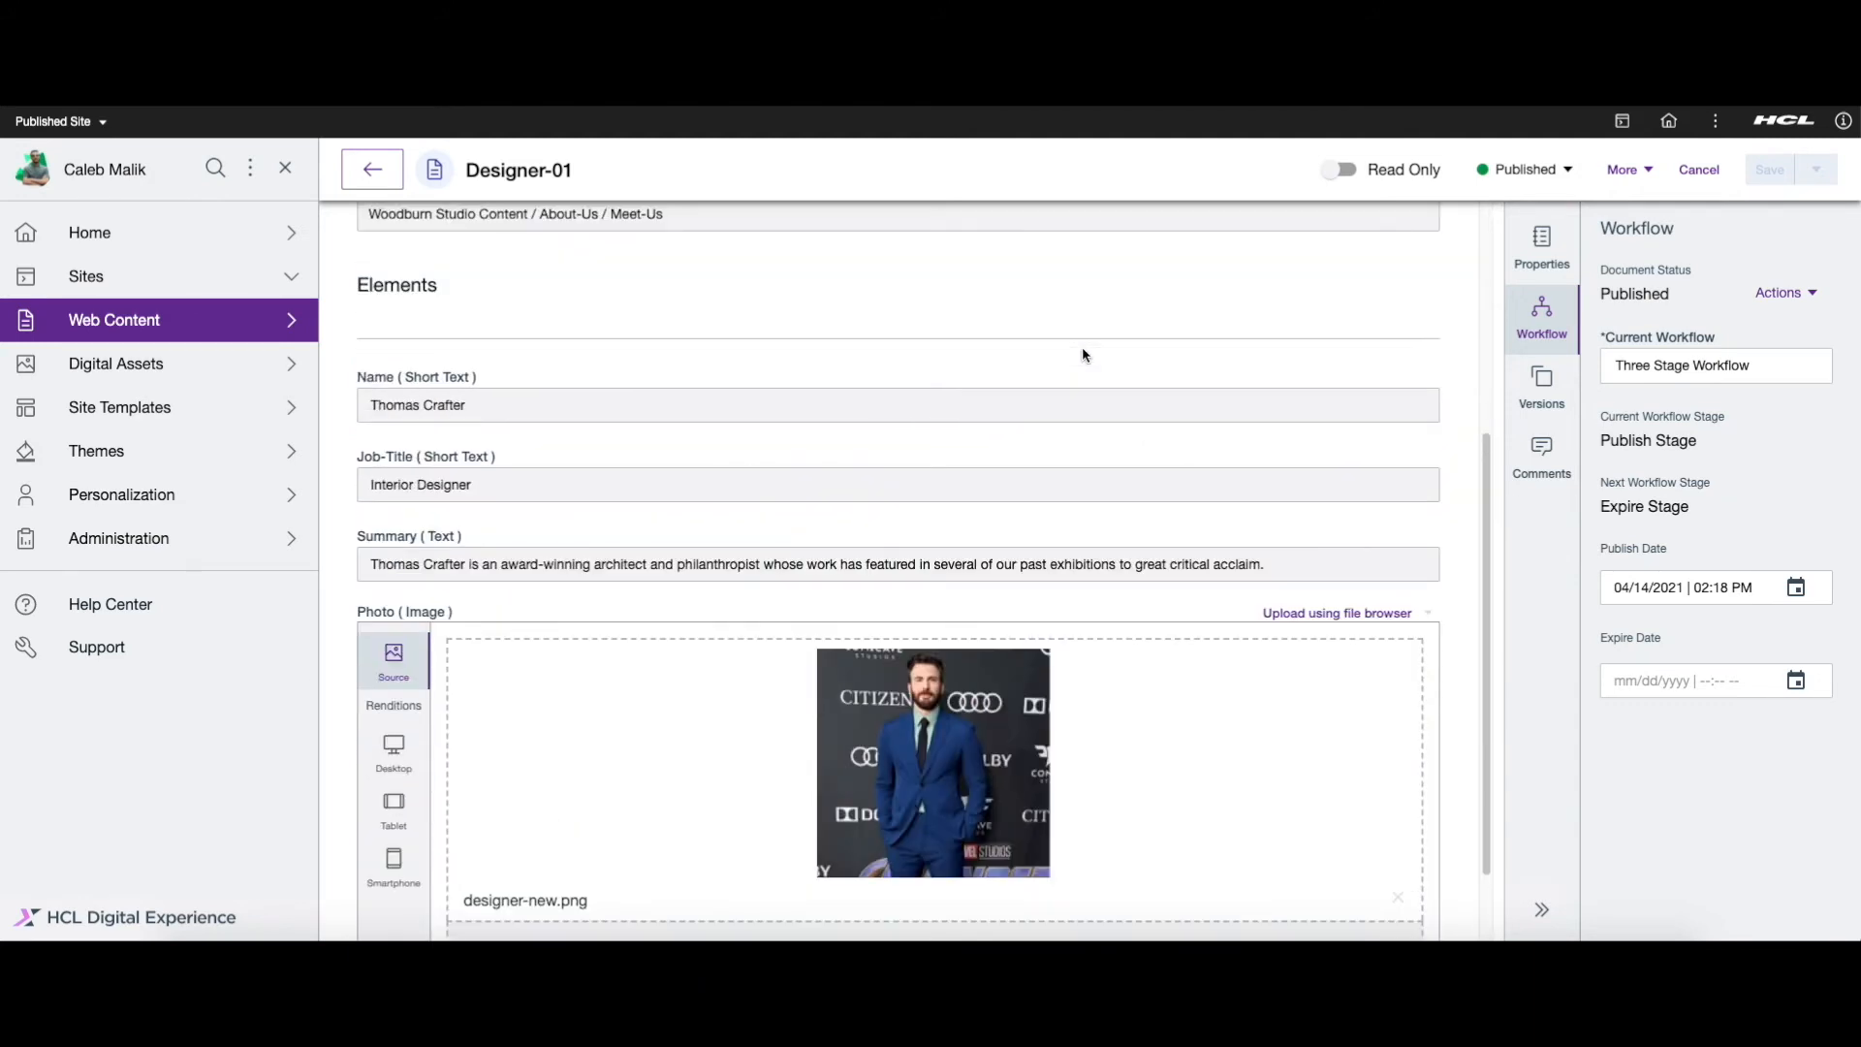
pyautogui.scroll(3, 1082, 354)
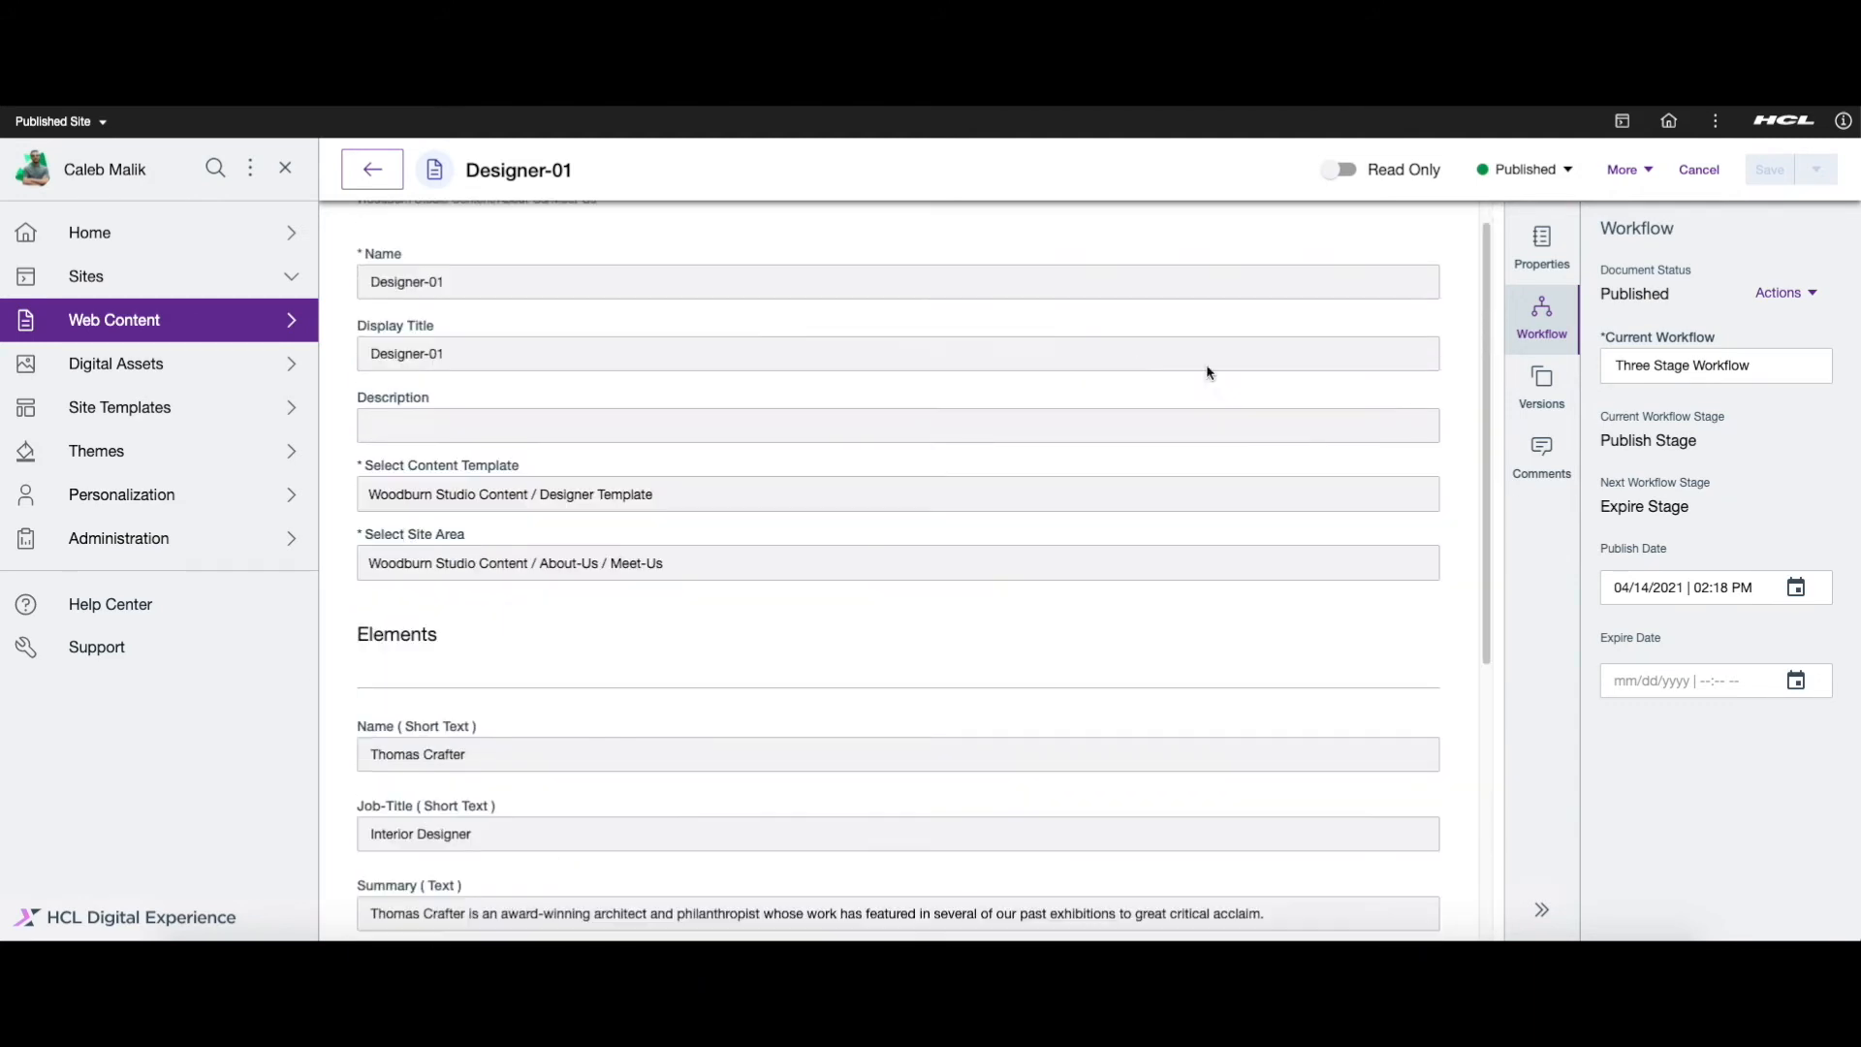
pyautogui.click(1541, 386)
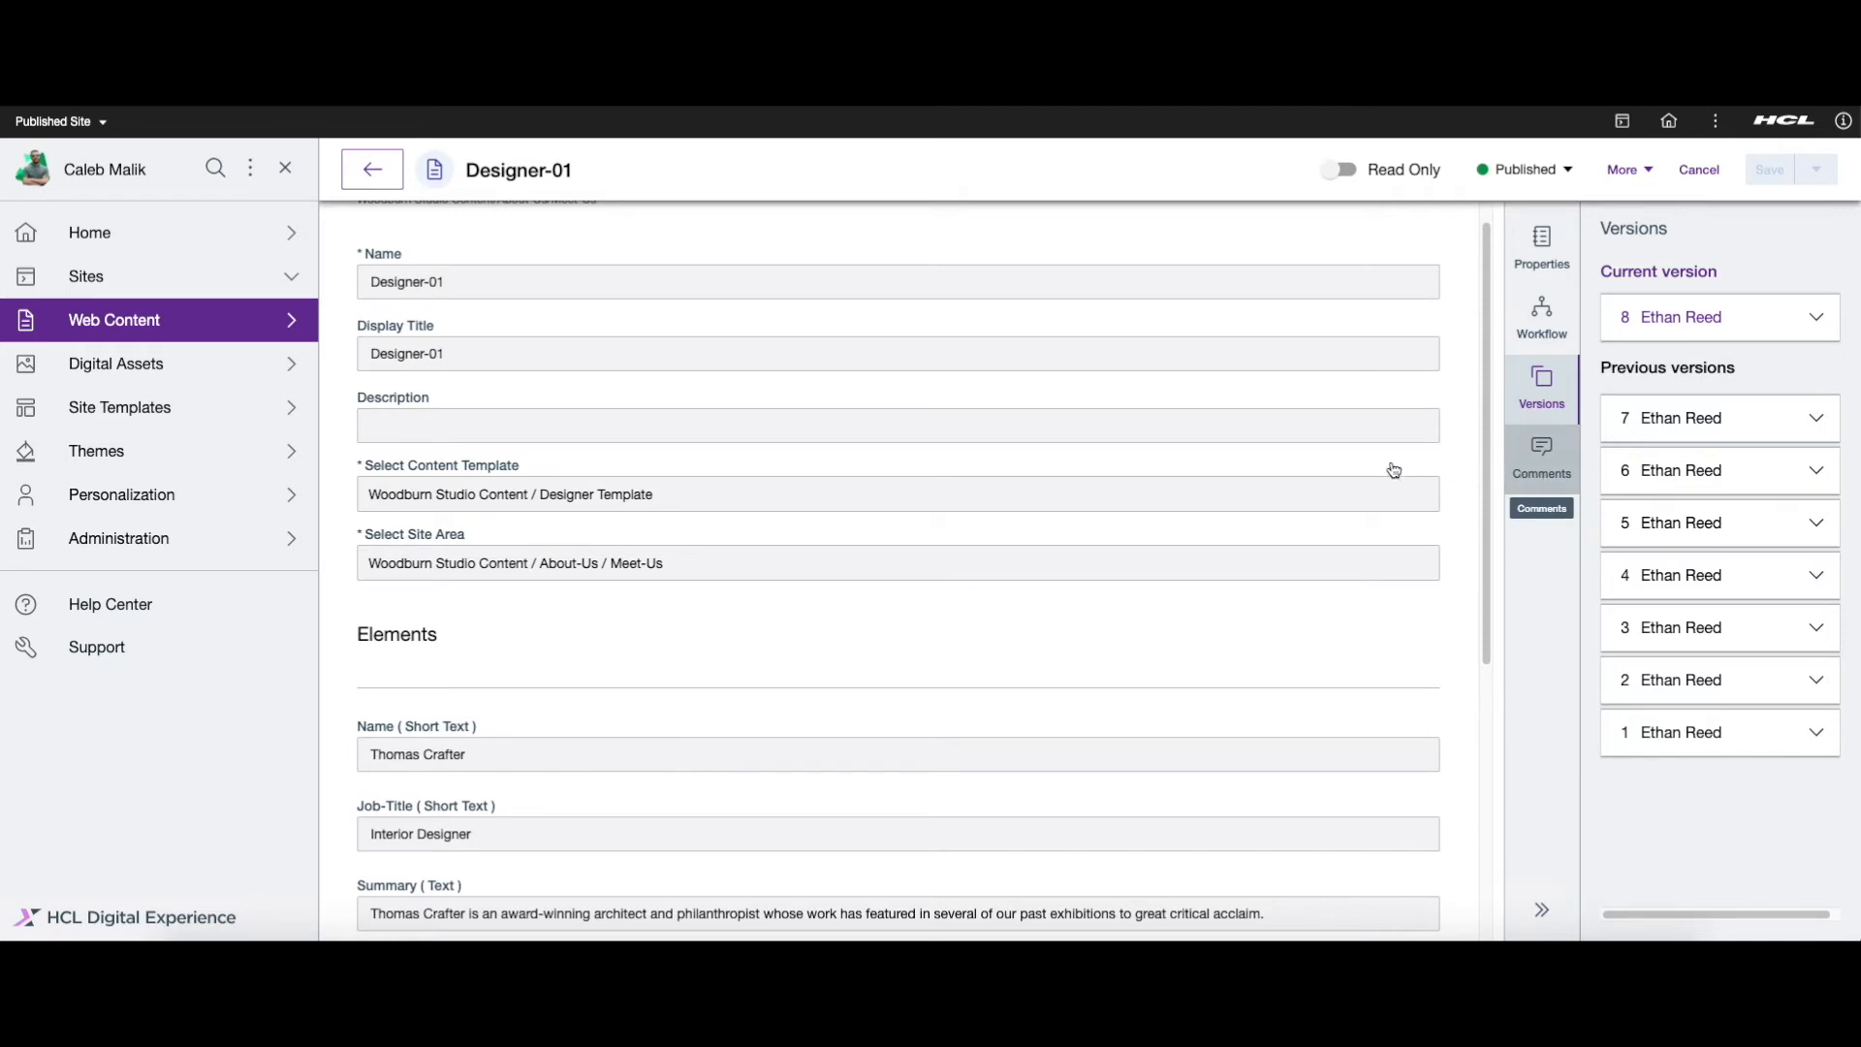
# - Read through the full comment history of the published Designer-01 item, back up to the latest request
pyautogui.scroll(-2, 1780, 462)
pyautogui.scroll(2, 1779, 461)
pyautogui.scroll(-5, 1780, 461)
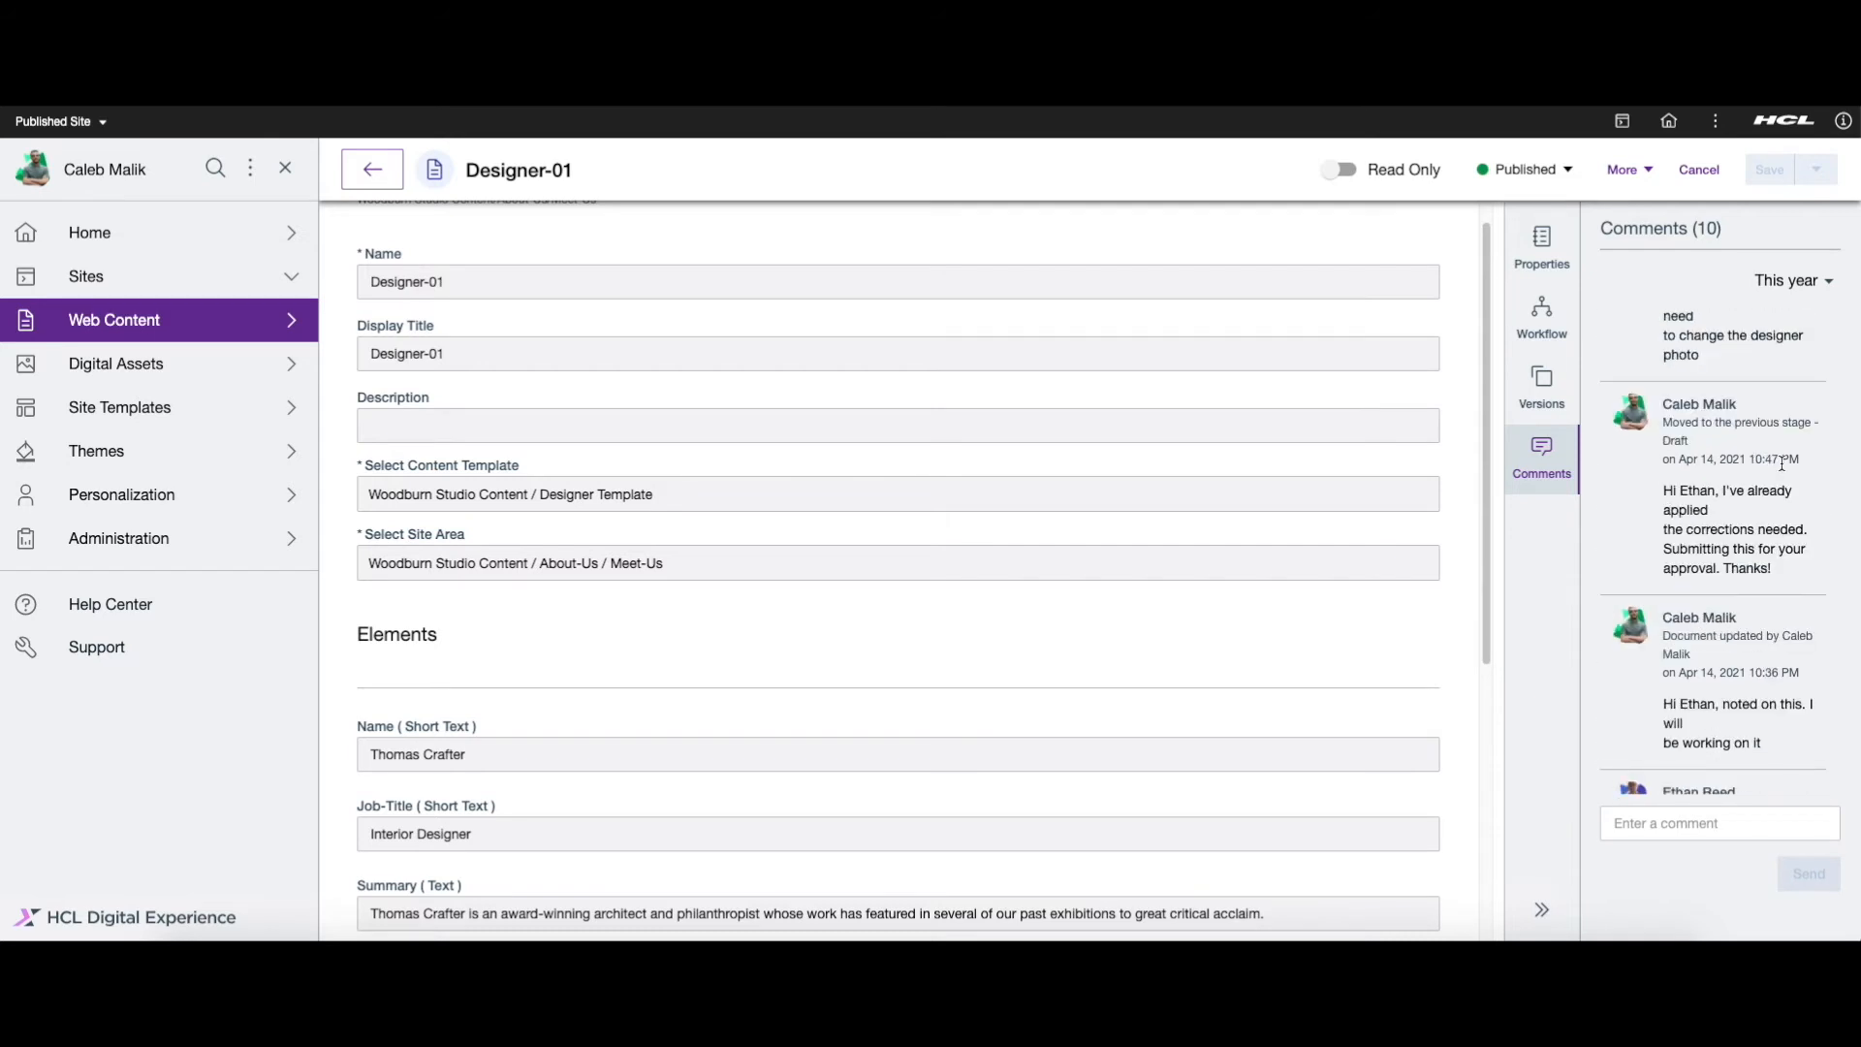
pyautogui.scroll(-5, 1782, 464)
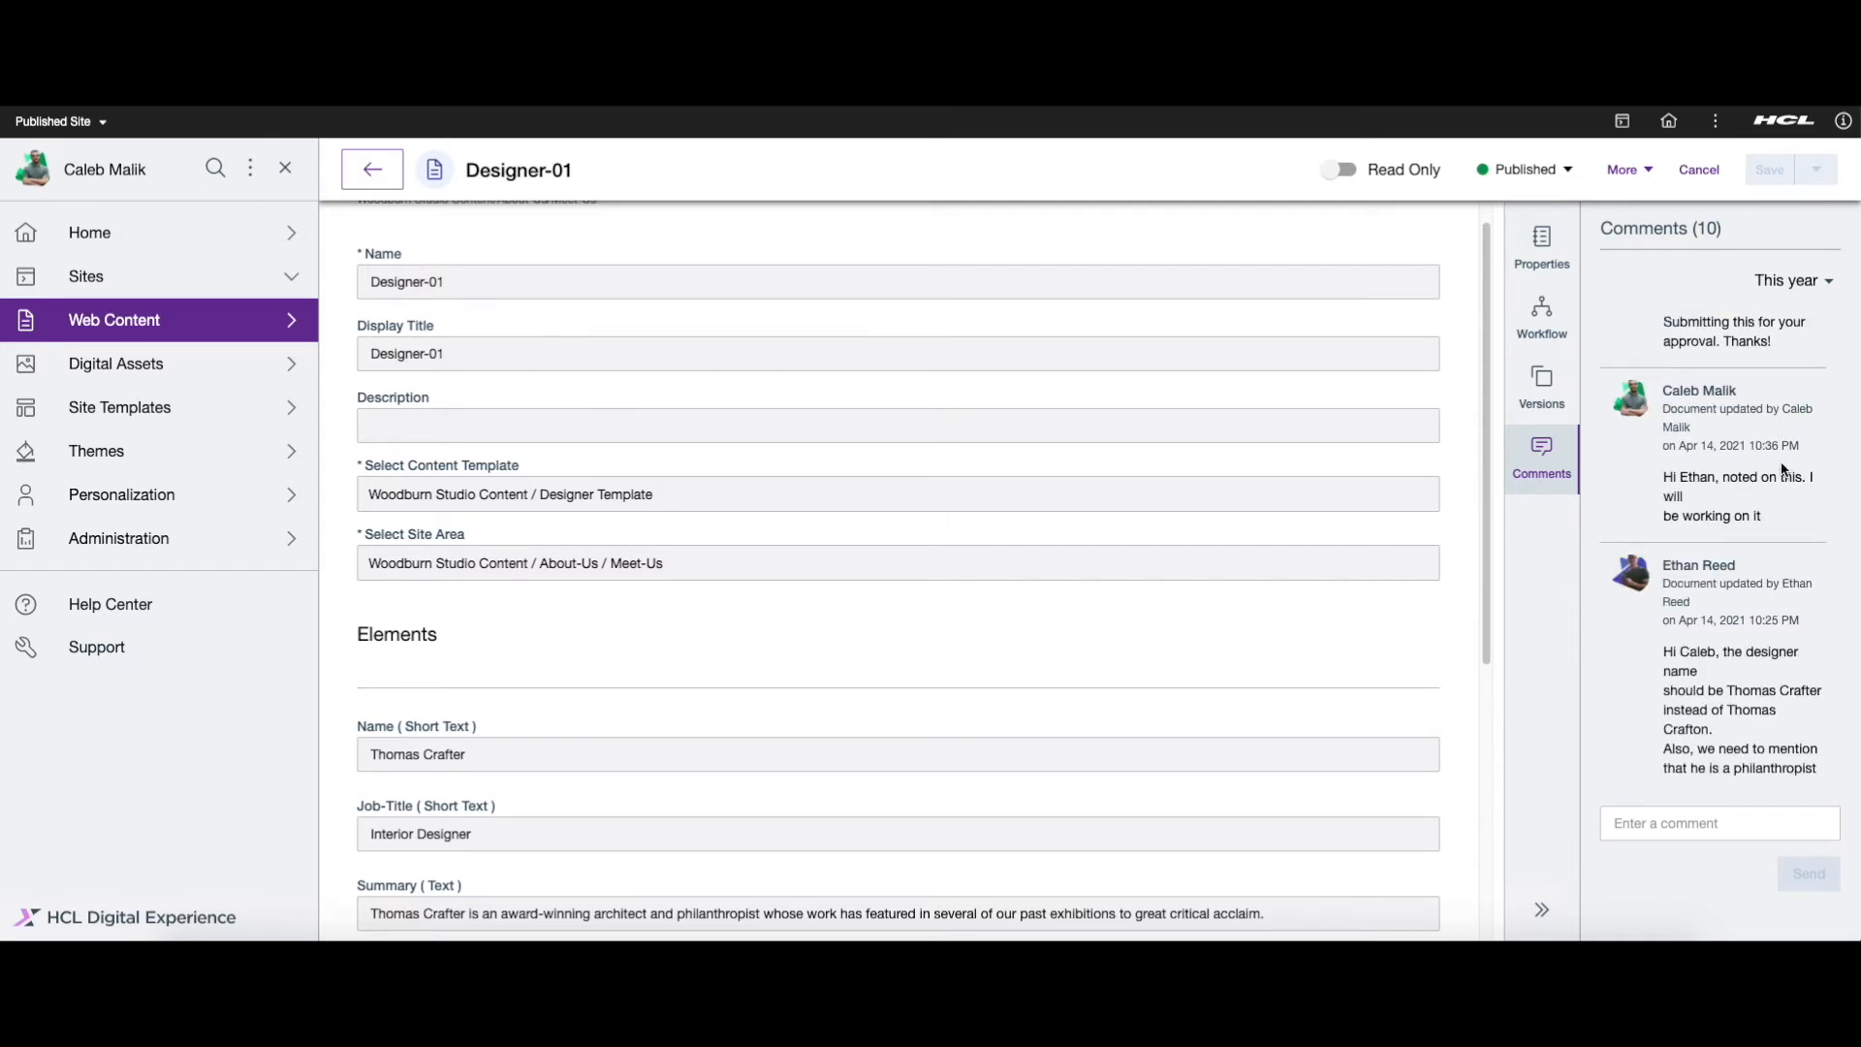
pyautogui.scroll(10, 1781, 469)
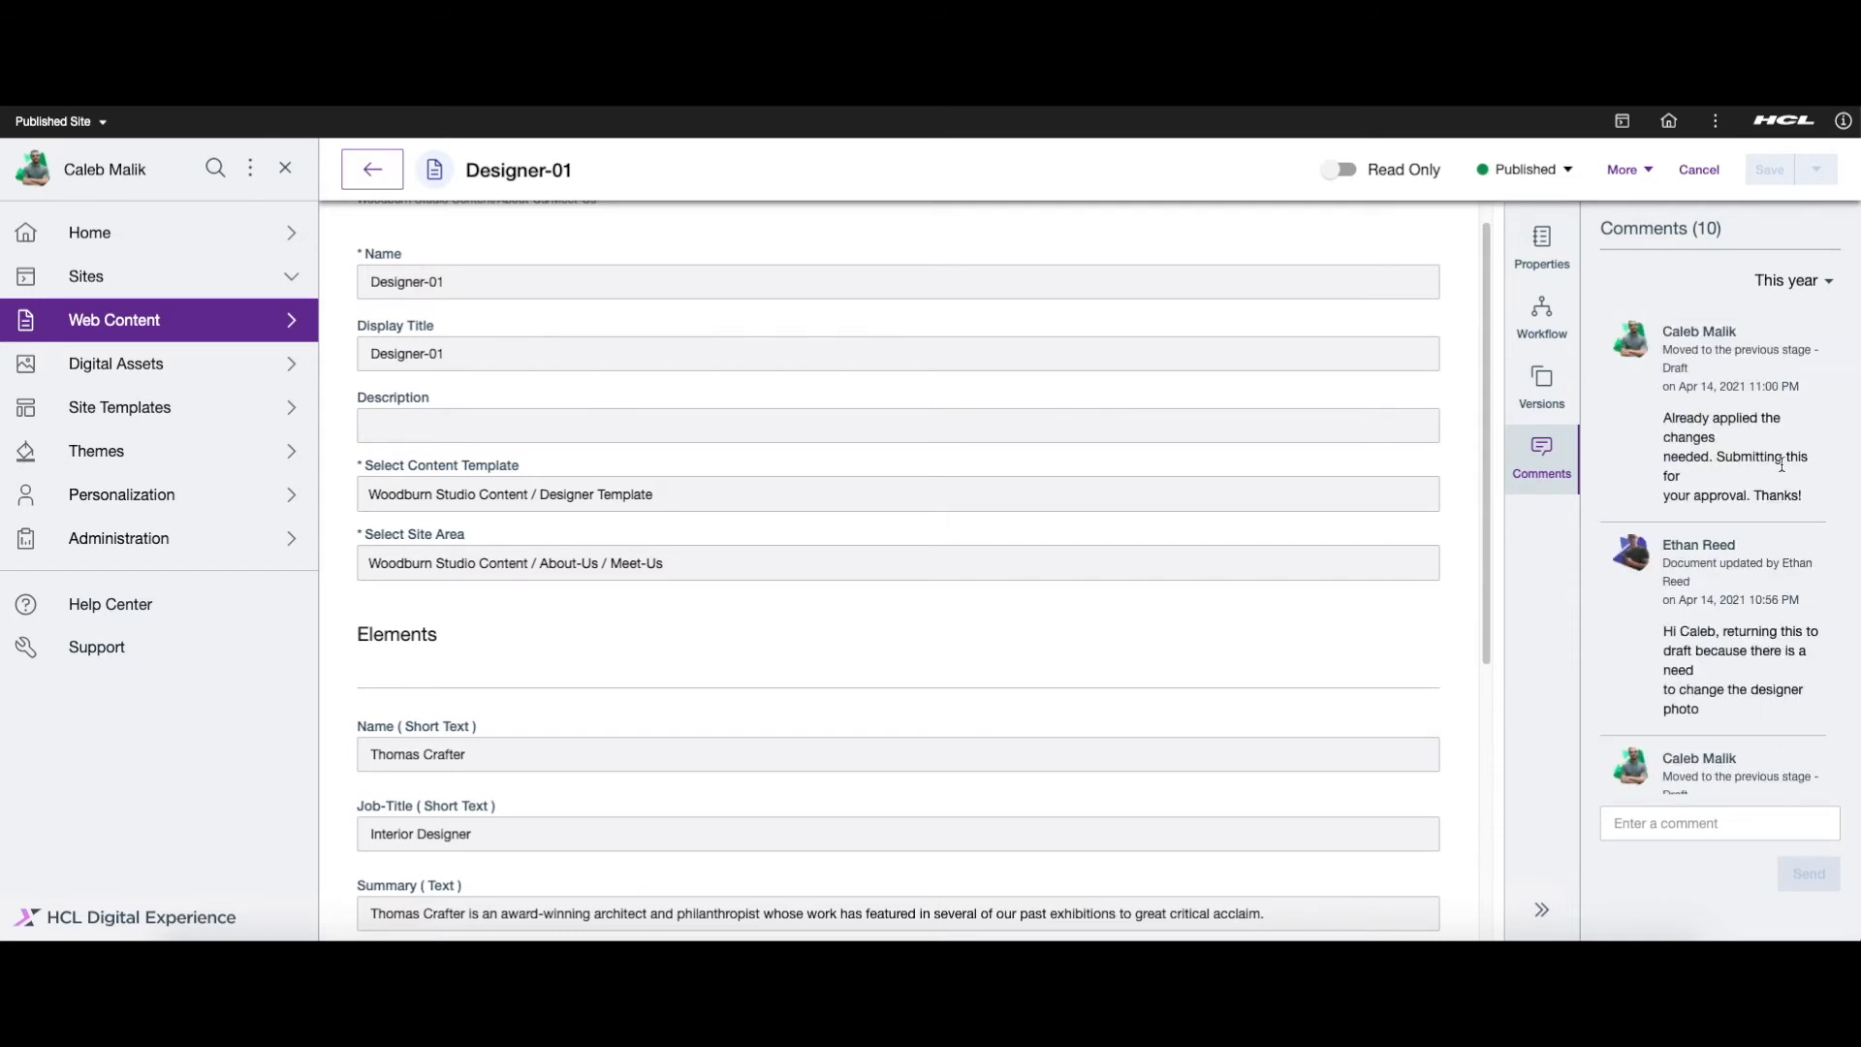
pyautogui.scroll(3, 1782, 471)
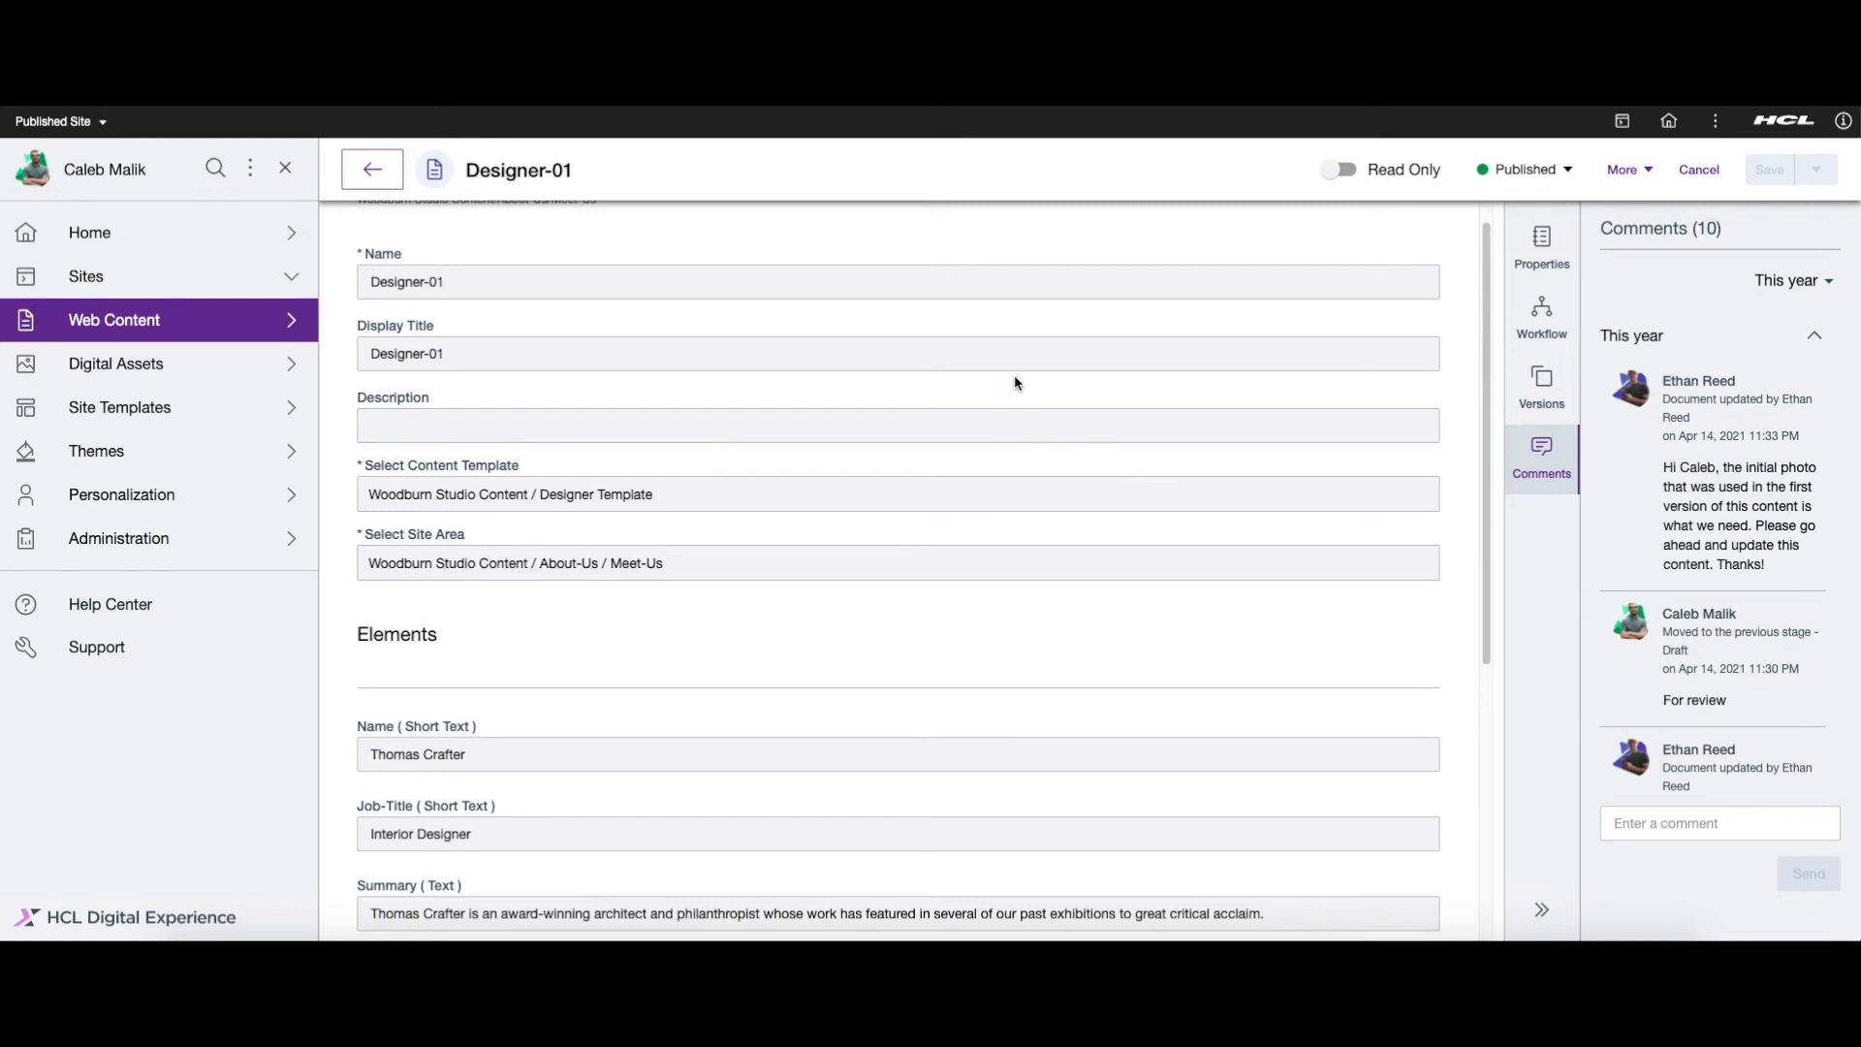
# - Switch the Designer-01 item to edit mode and compare version 1 with the current version
pyautogui.scroll(-2, 1085, 398)
pyautogui.scroll(-3, 1086, 397)
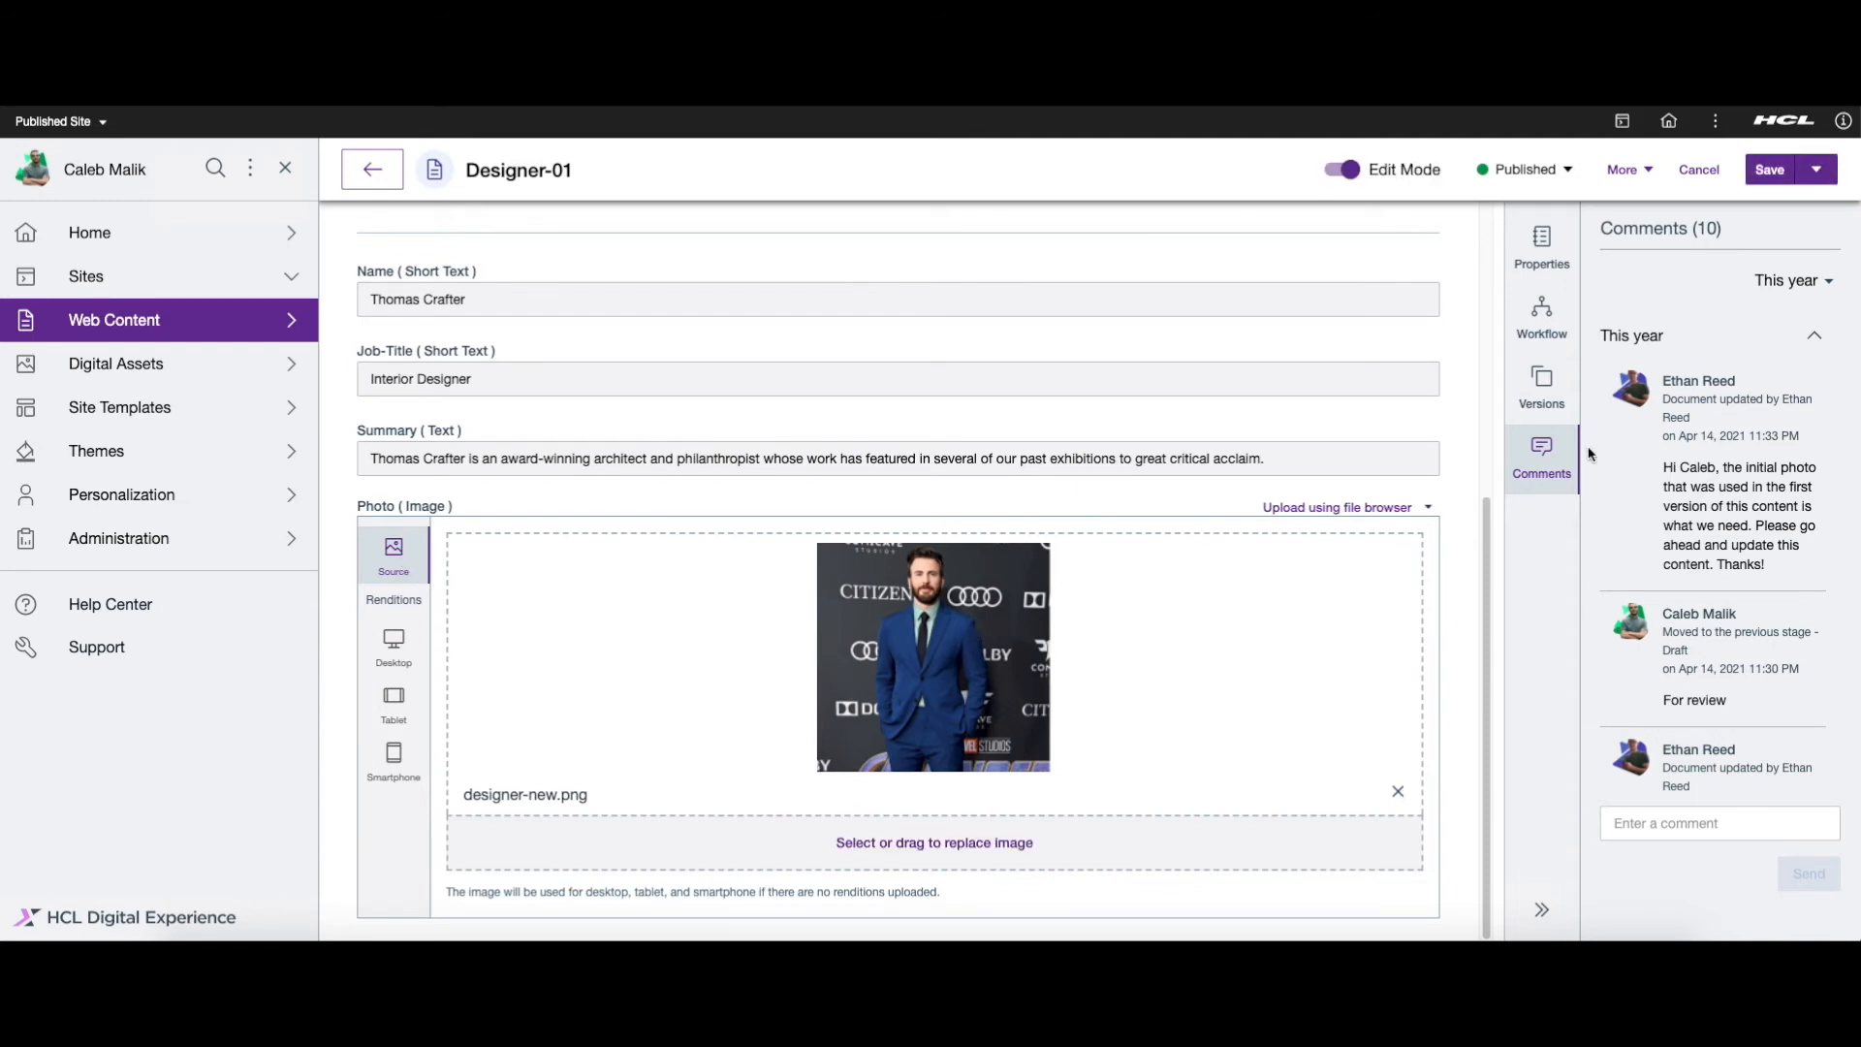
pyautogui.click(1537, 385)
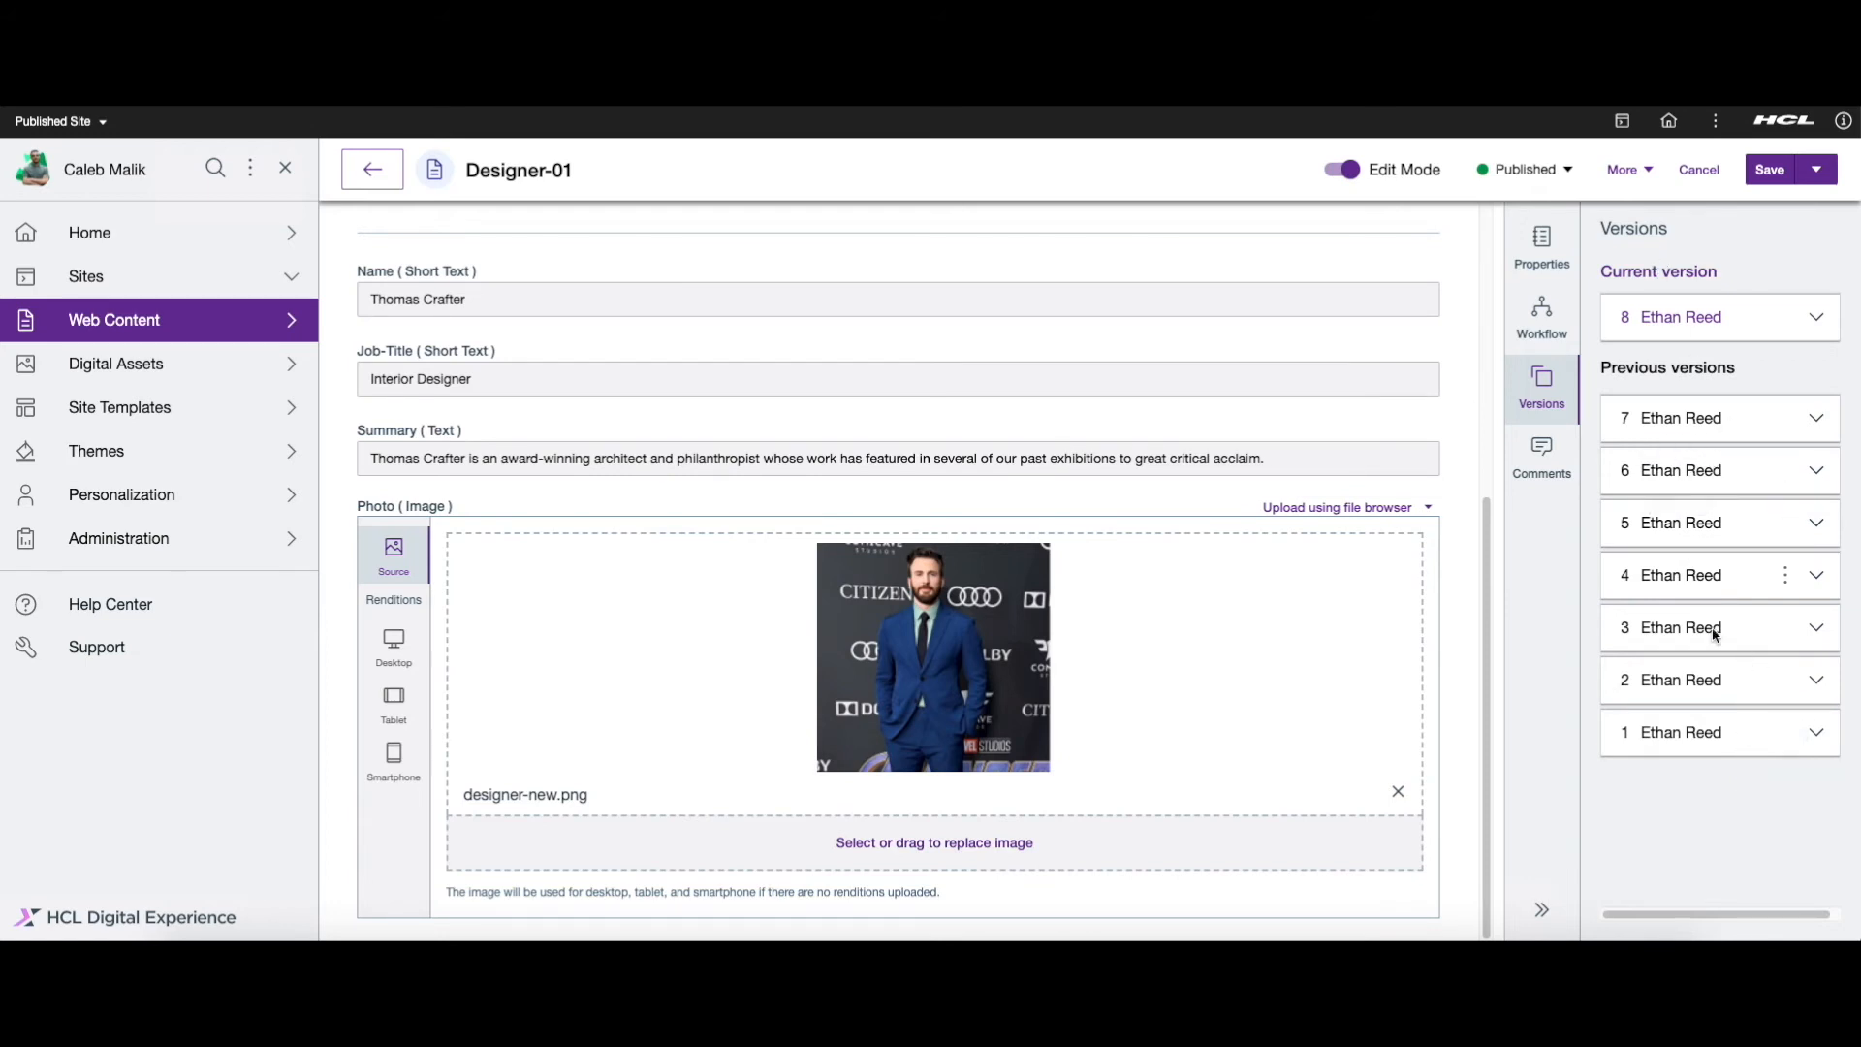
pyautogui.click(1785, 733)
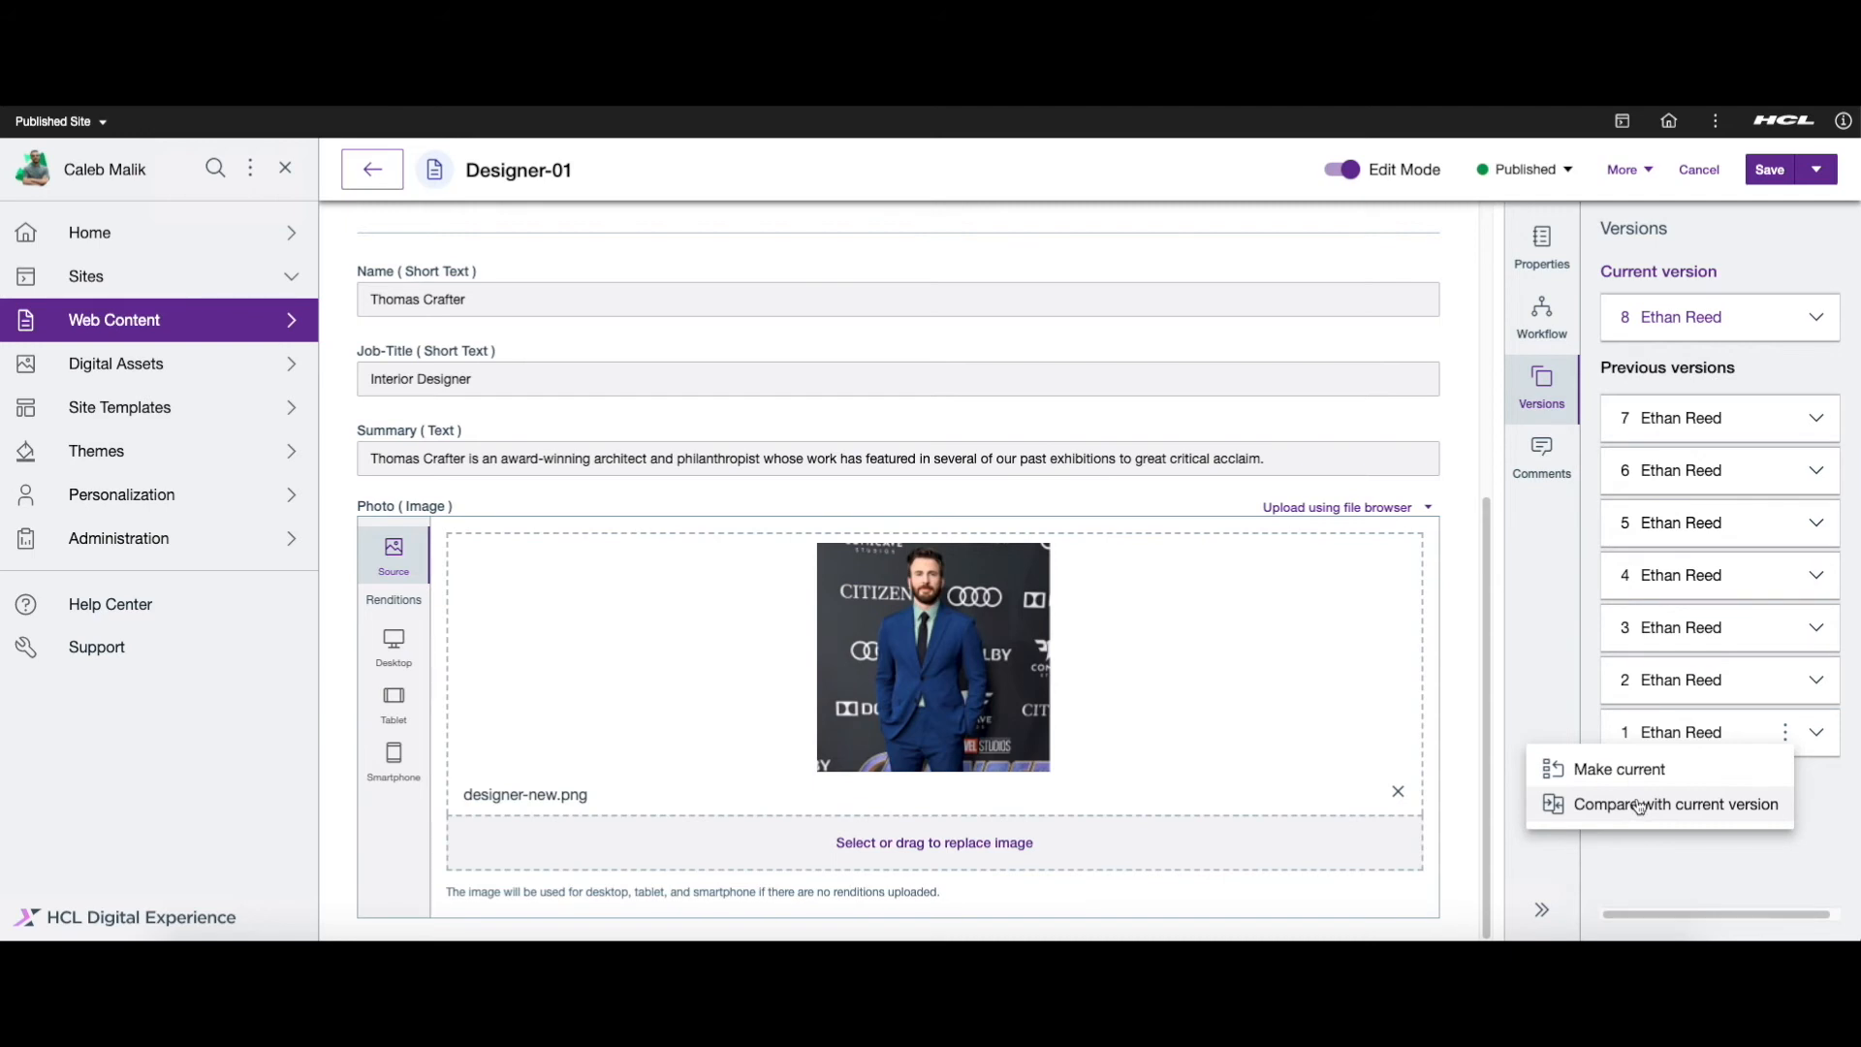
pyautogui.click(1645, 807)
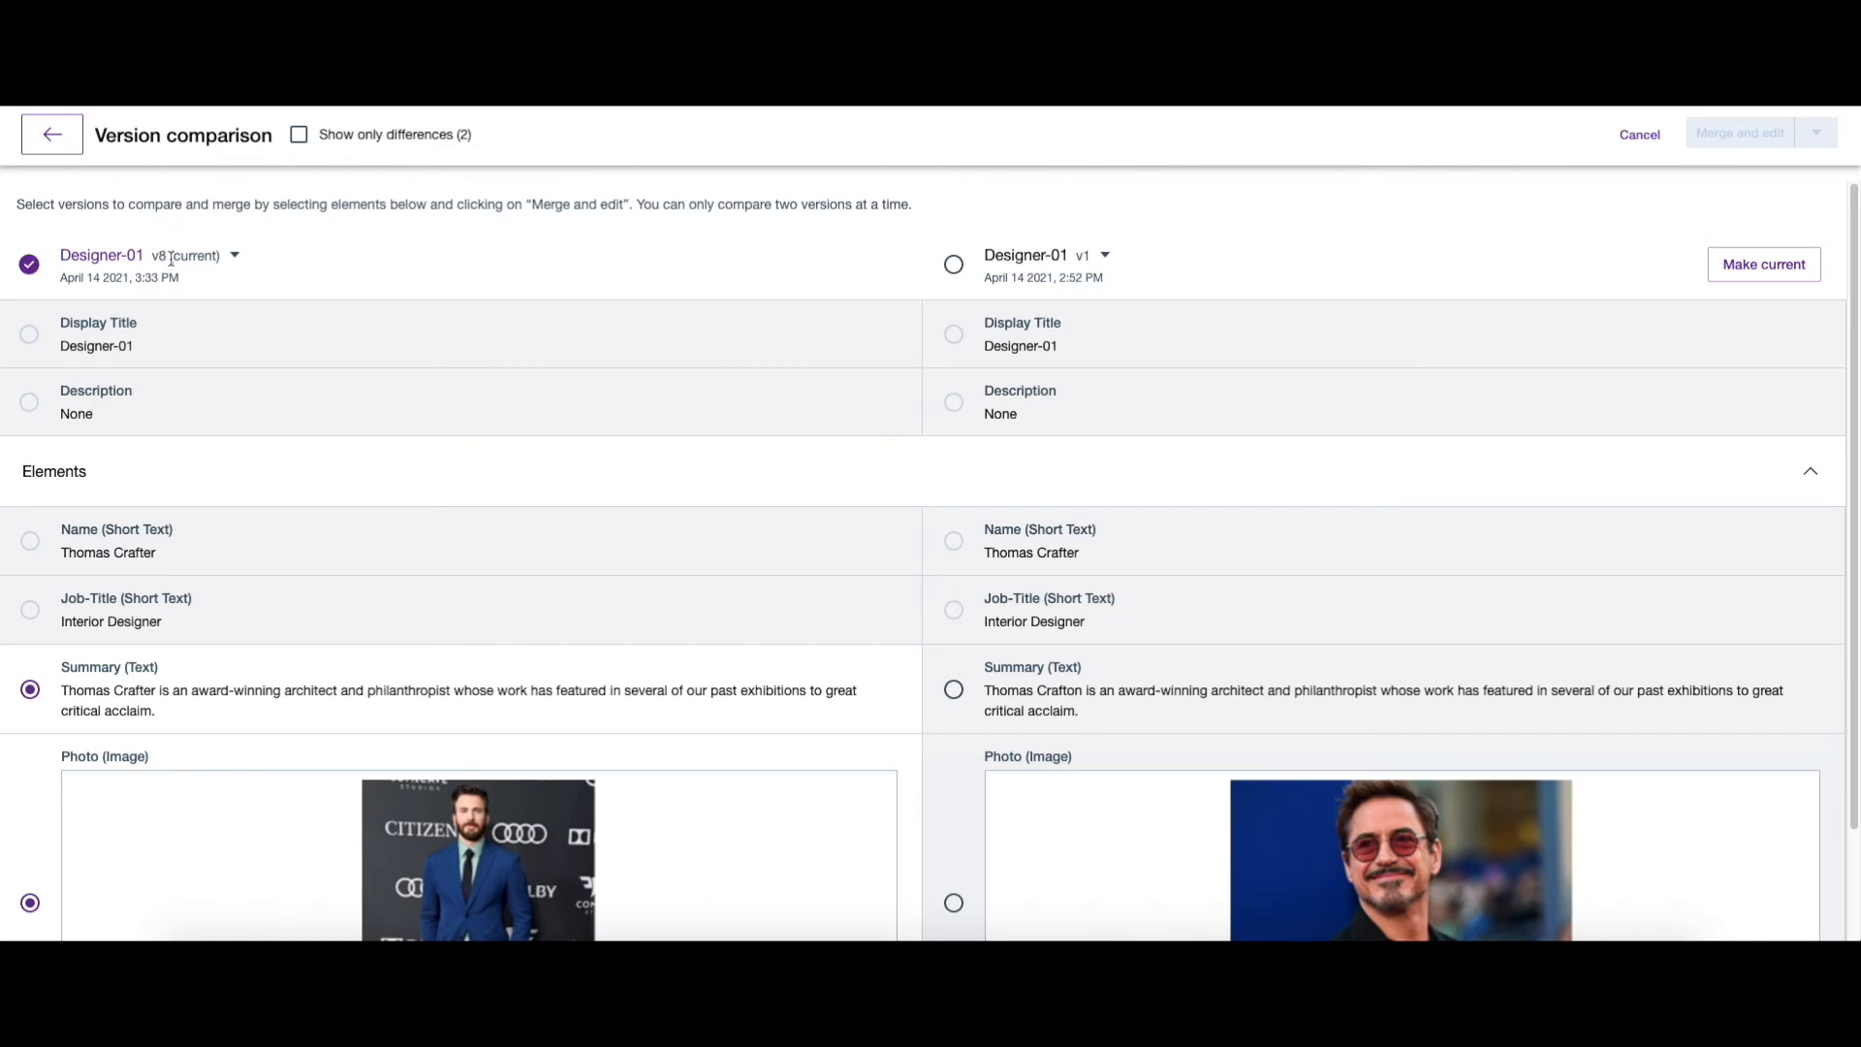
# - Read through the version labels and elements of versions 8 and 1 side by side
pyautogui.scroll(-1, 165, 254)
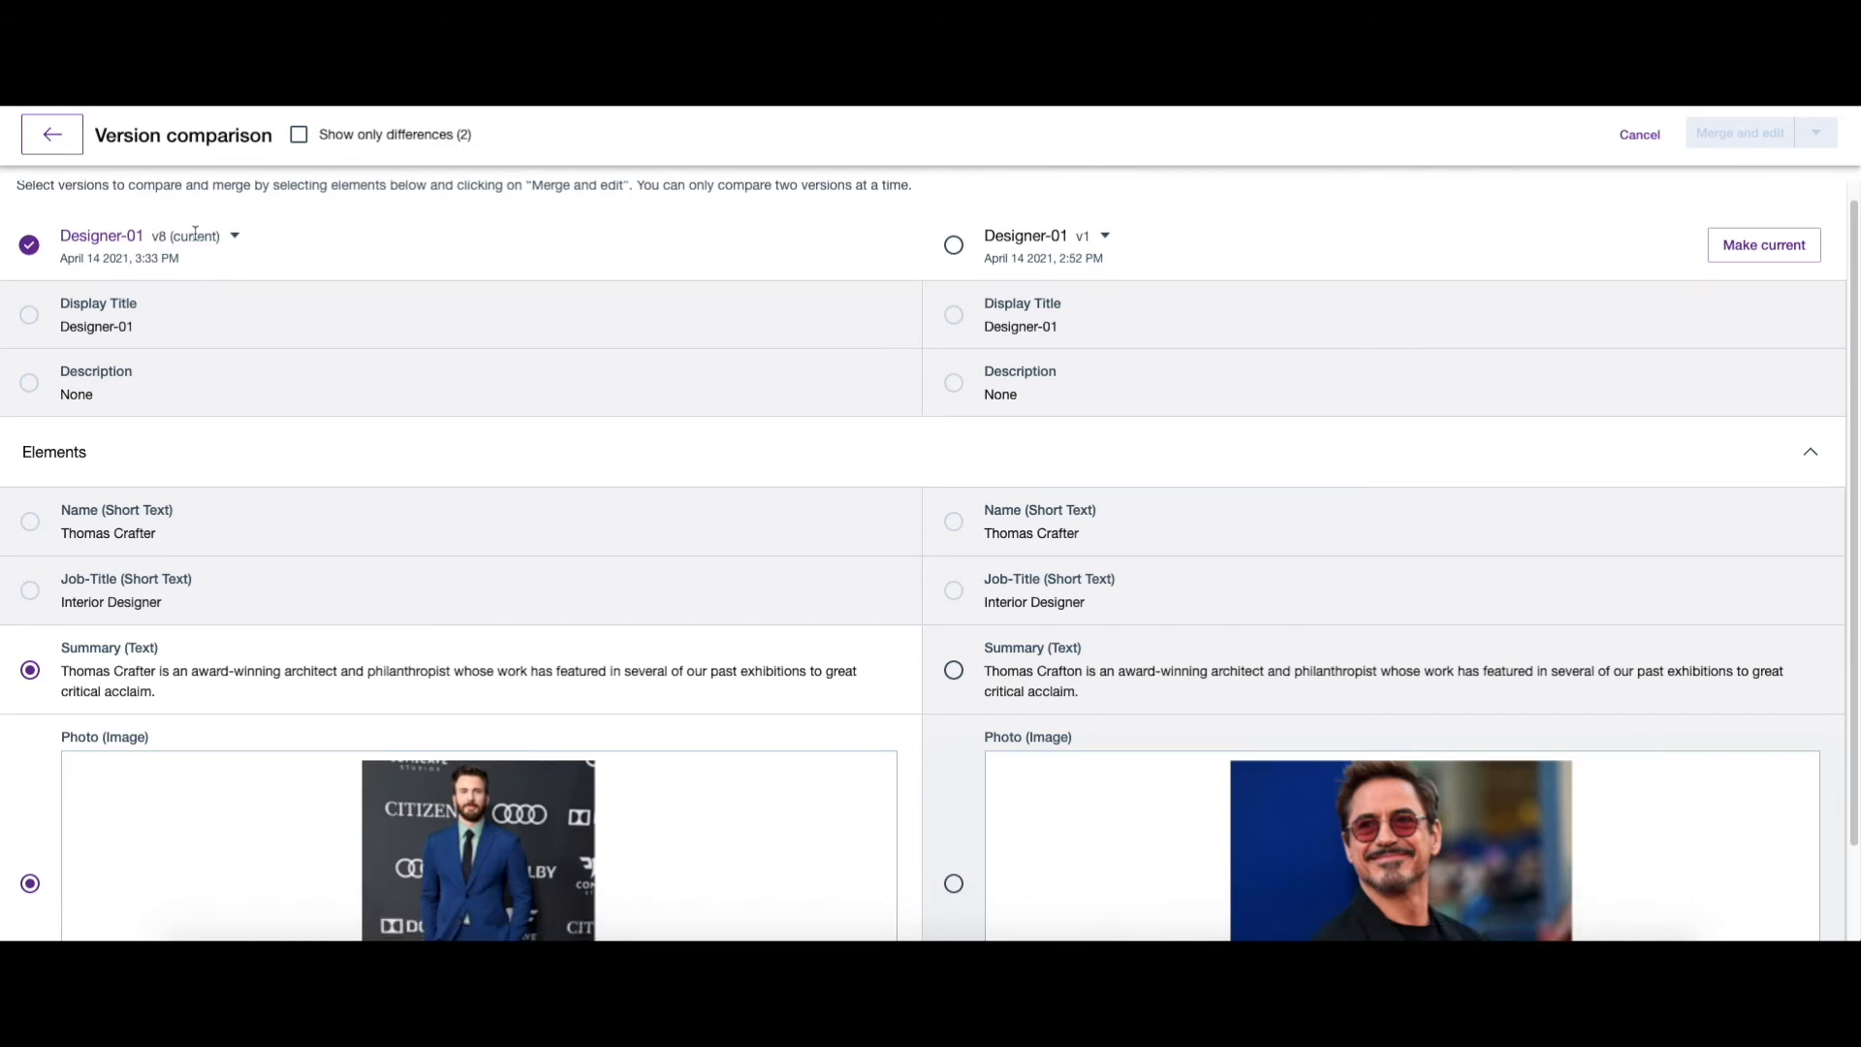
pyautogui.moveTo(152, 236); pyautogui.dragTo(245, 253)
pyautogui.click(1154, 206)
pyautogui.scroll(-1, 1242, 493)
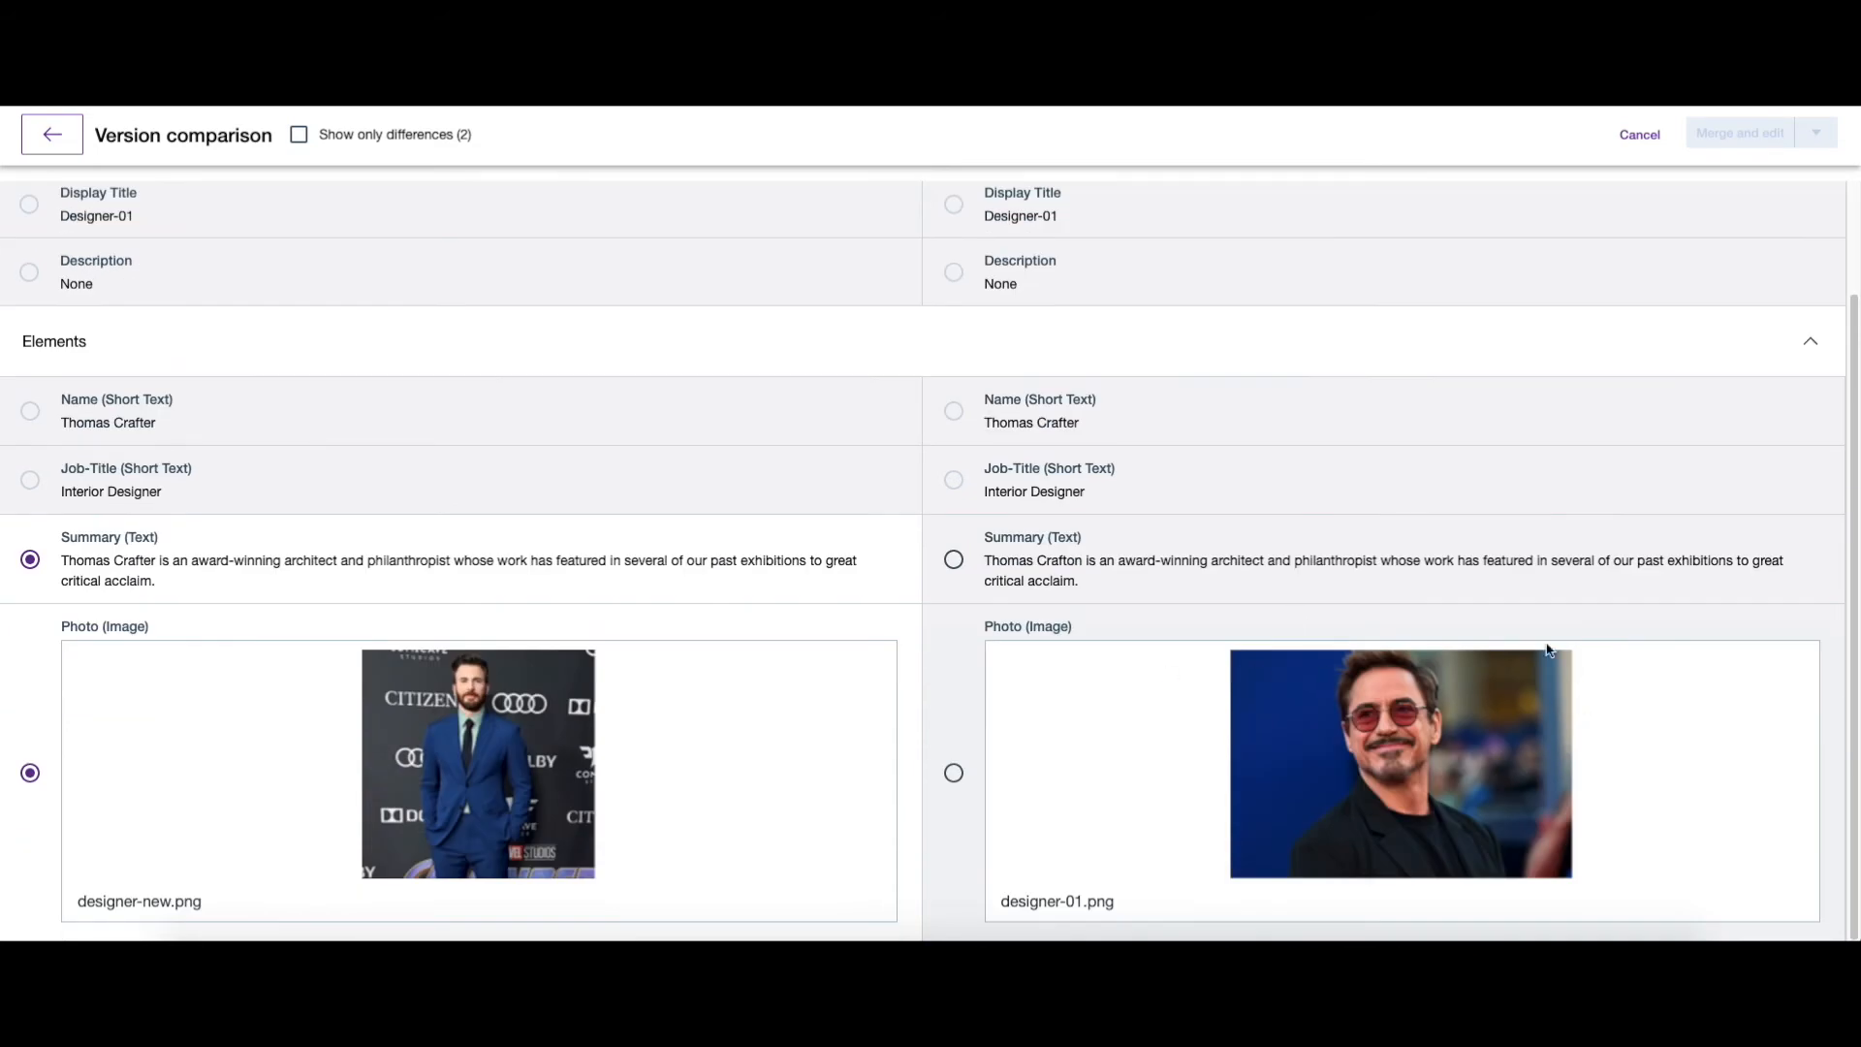
pyautogui.scroll(1, 1394, 617)
pyautogui.scroll(2, 1392, 616)
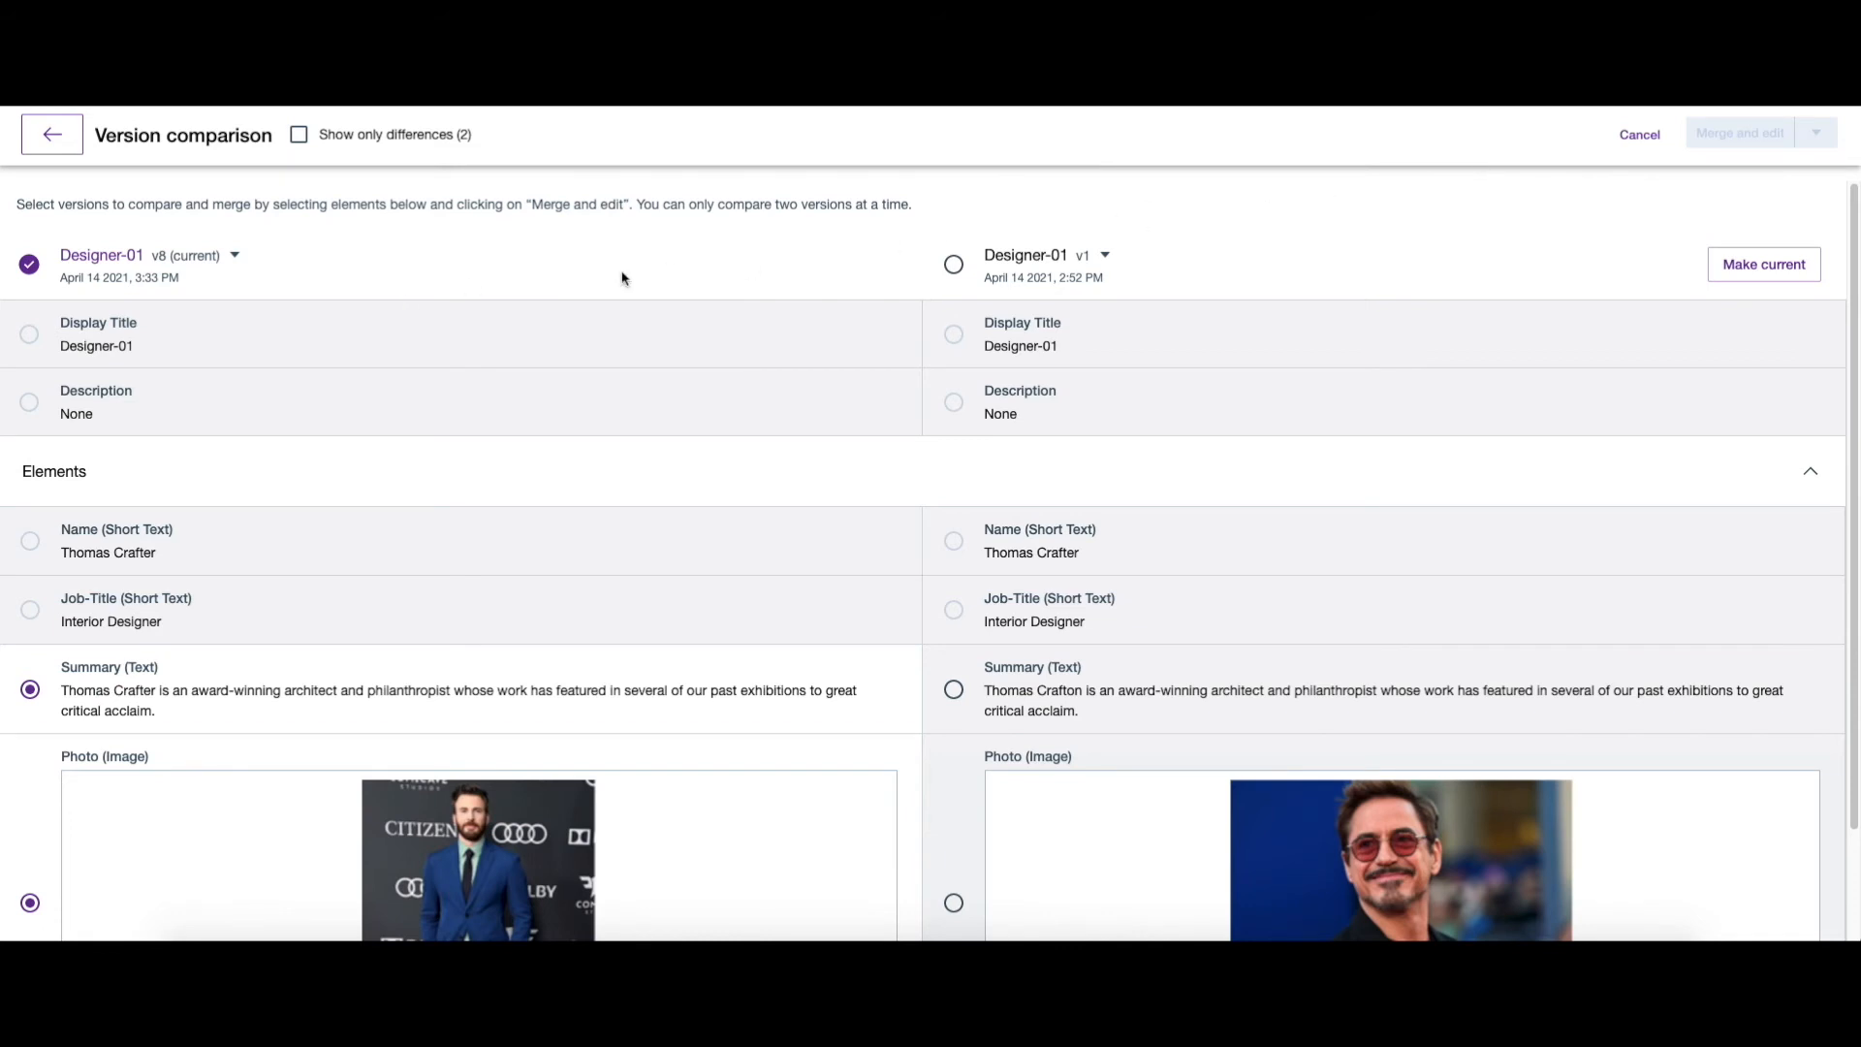
# - Show only the differences between versions 8 and 1, examine the Summary texts, and bring back the full comparison
pyautogui.click(298, 136)
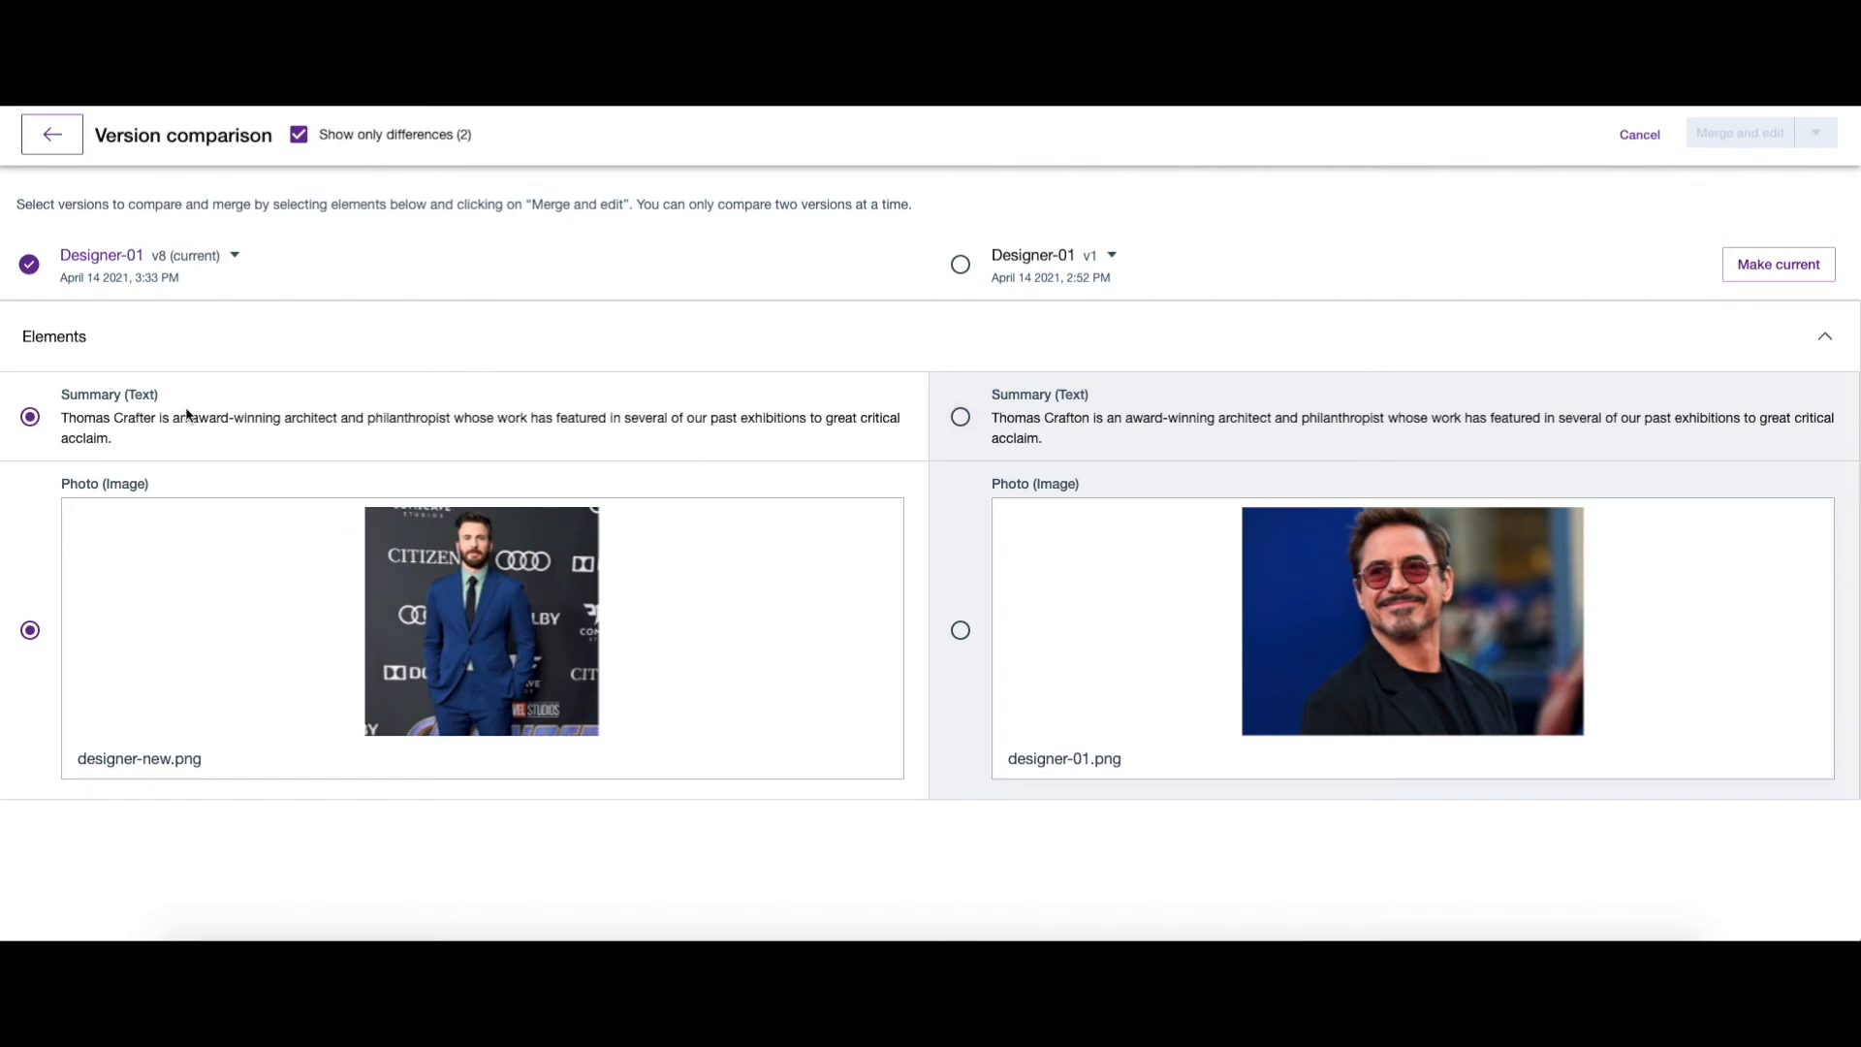
pyautogui.moveTo(62, 418); pyautogui.dragTo(1092, 419)
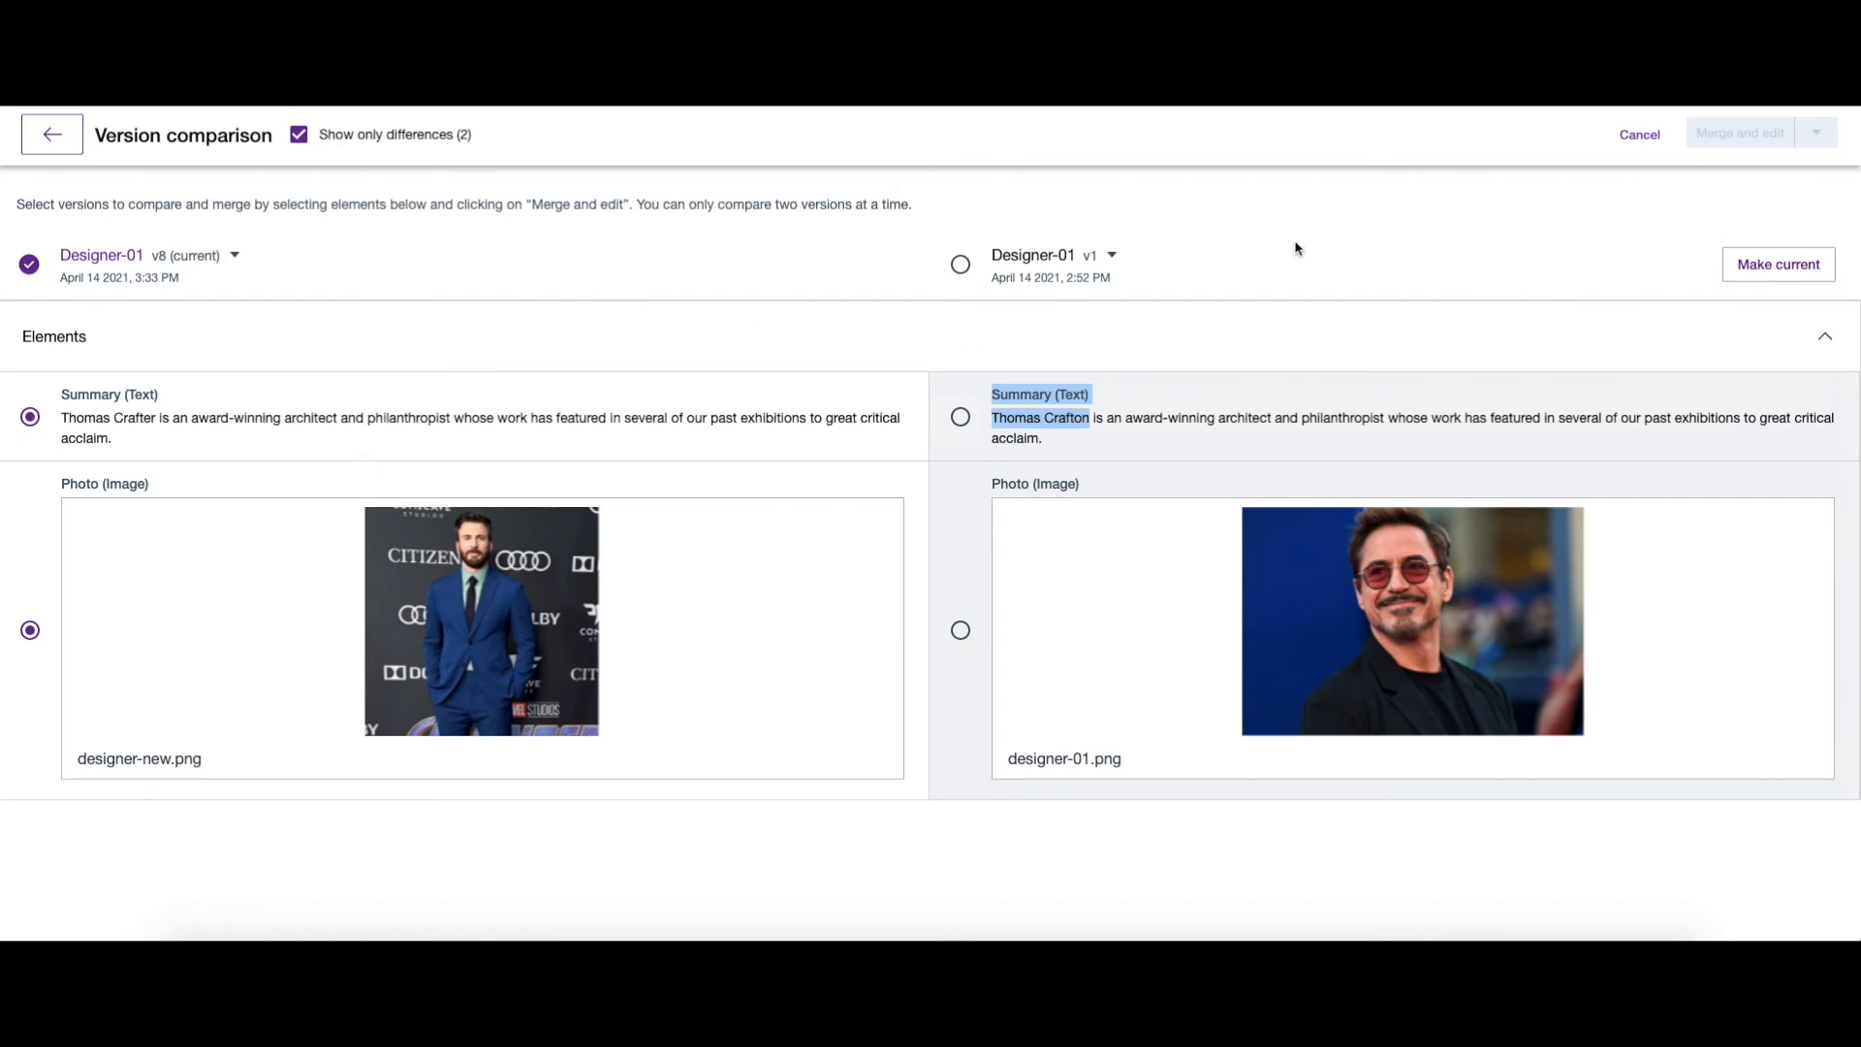
pyautogui.click(299, 135)
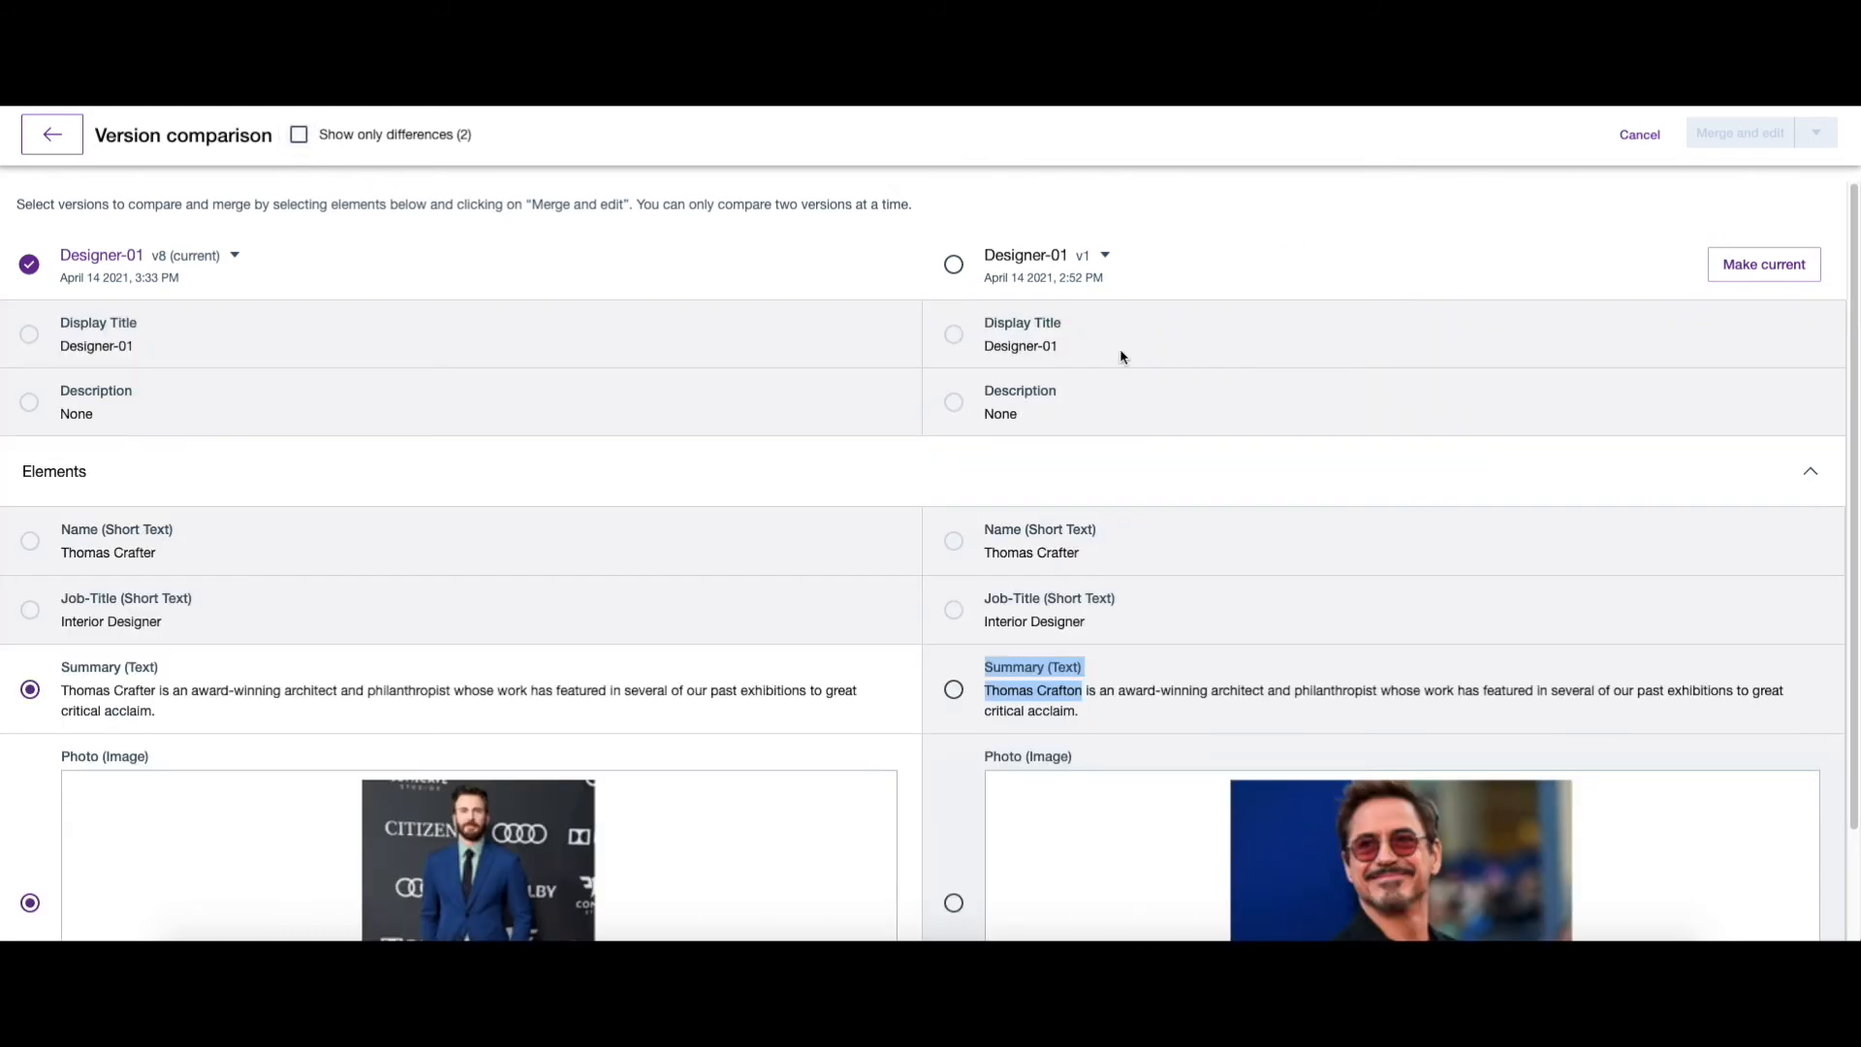
# - Examine the full list of elements in both versions, down to the Photo images
pyautogui.scroll(-2, 1134, 438)
pyautogui.scroll(2, 1134, 438)
pyautogui.scroll(-2, 1384, 853)
pyautogui.scroll(2, 1386, 608)
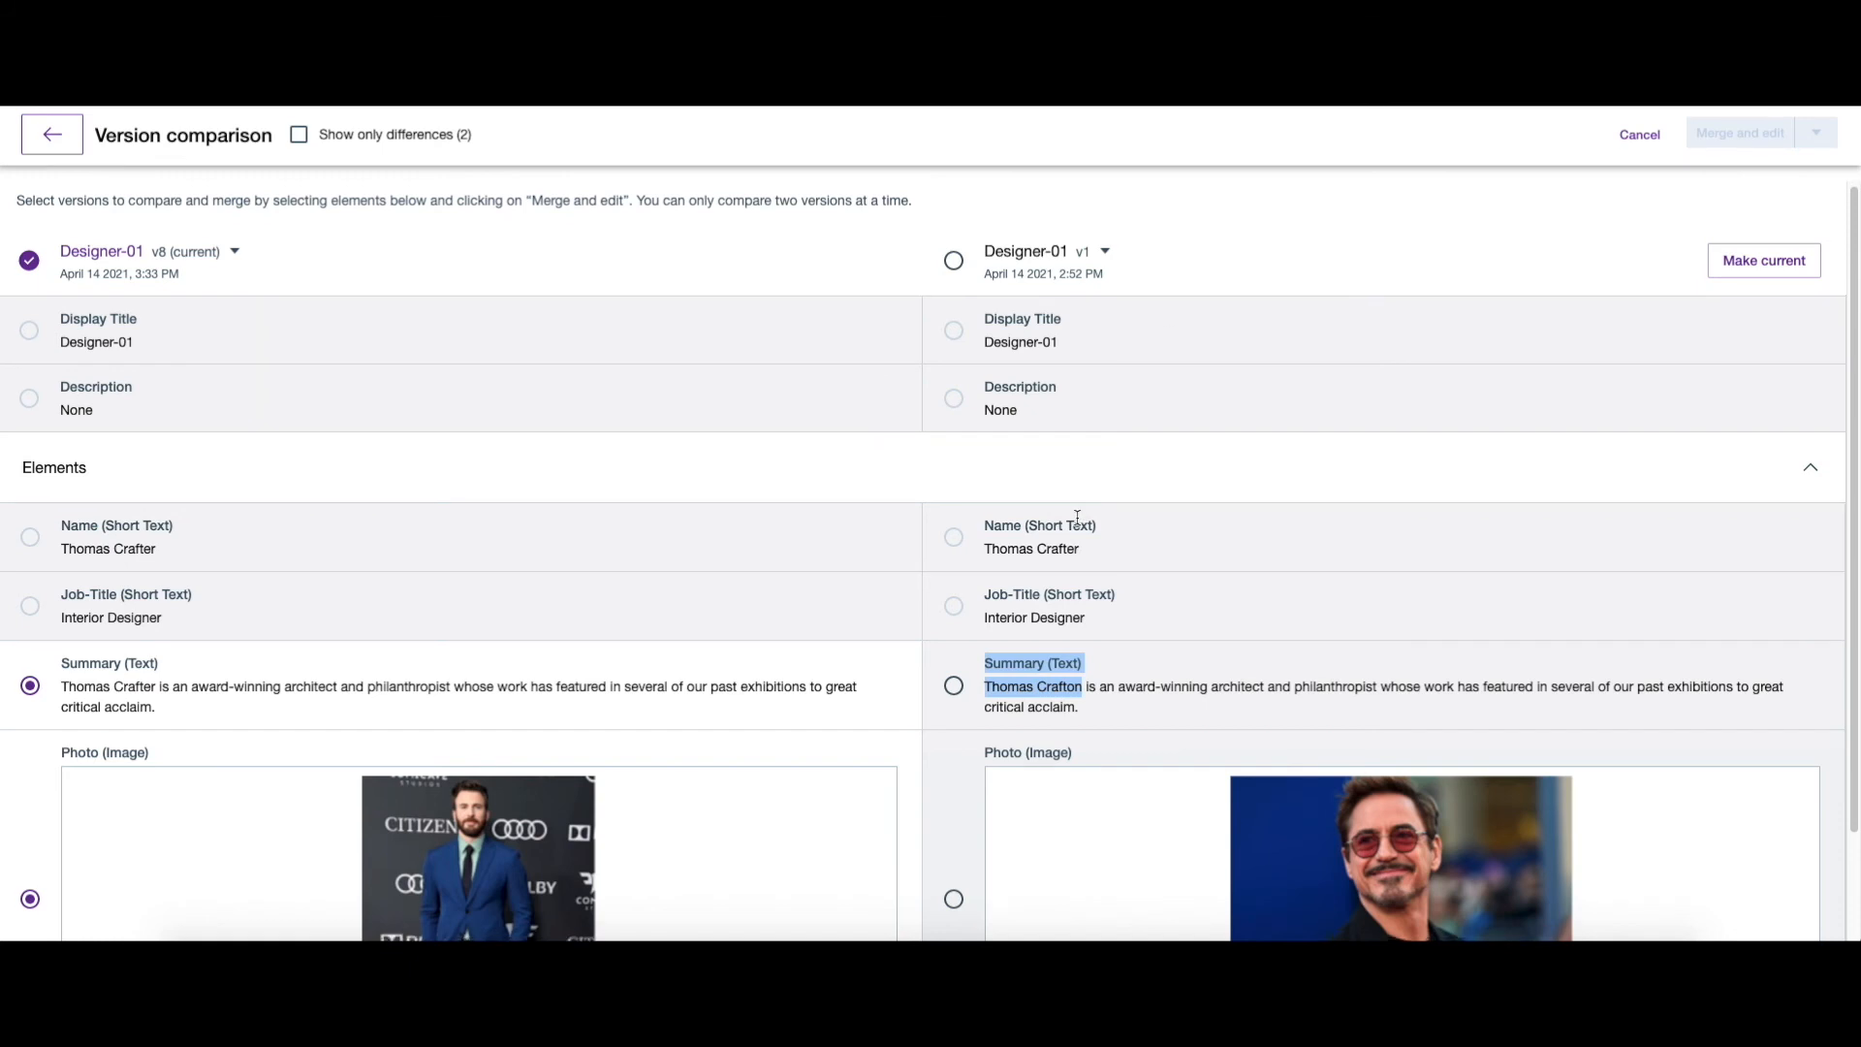
pyautogui.scroll(-2, 980, 533)
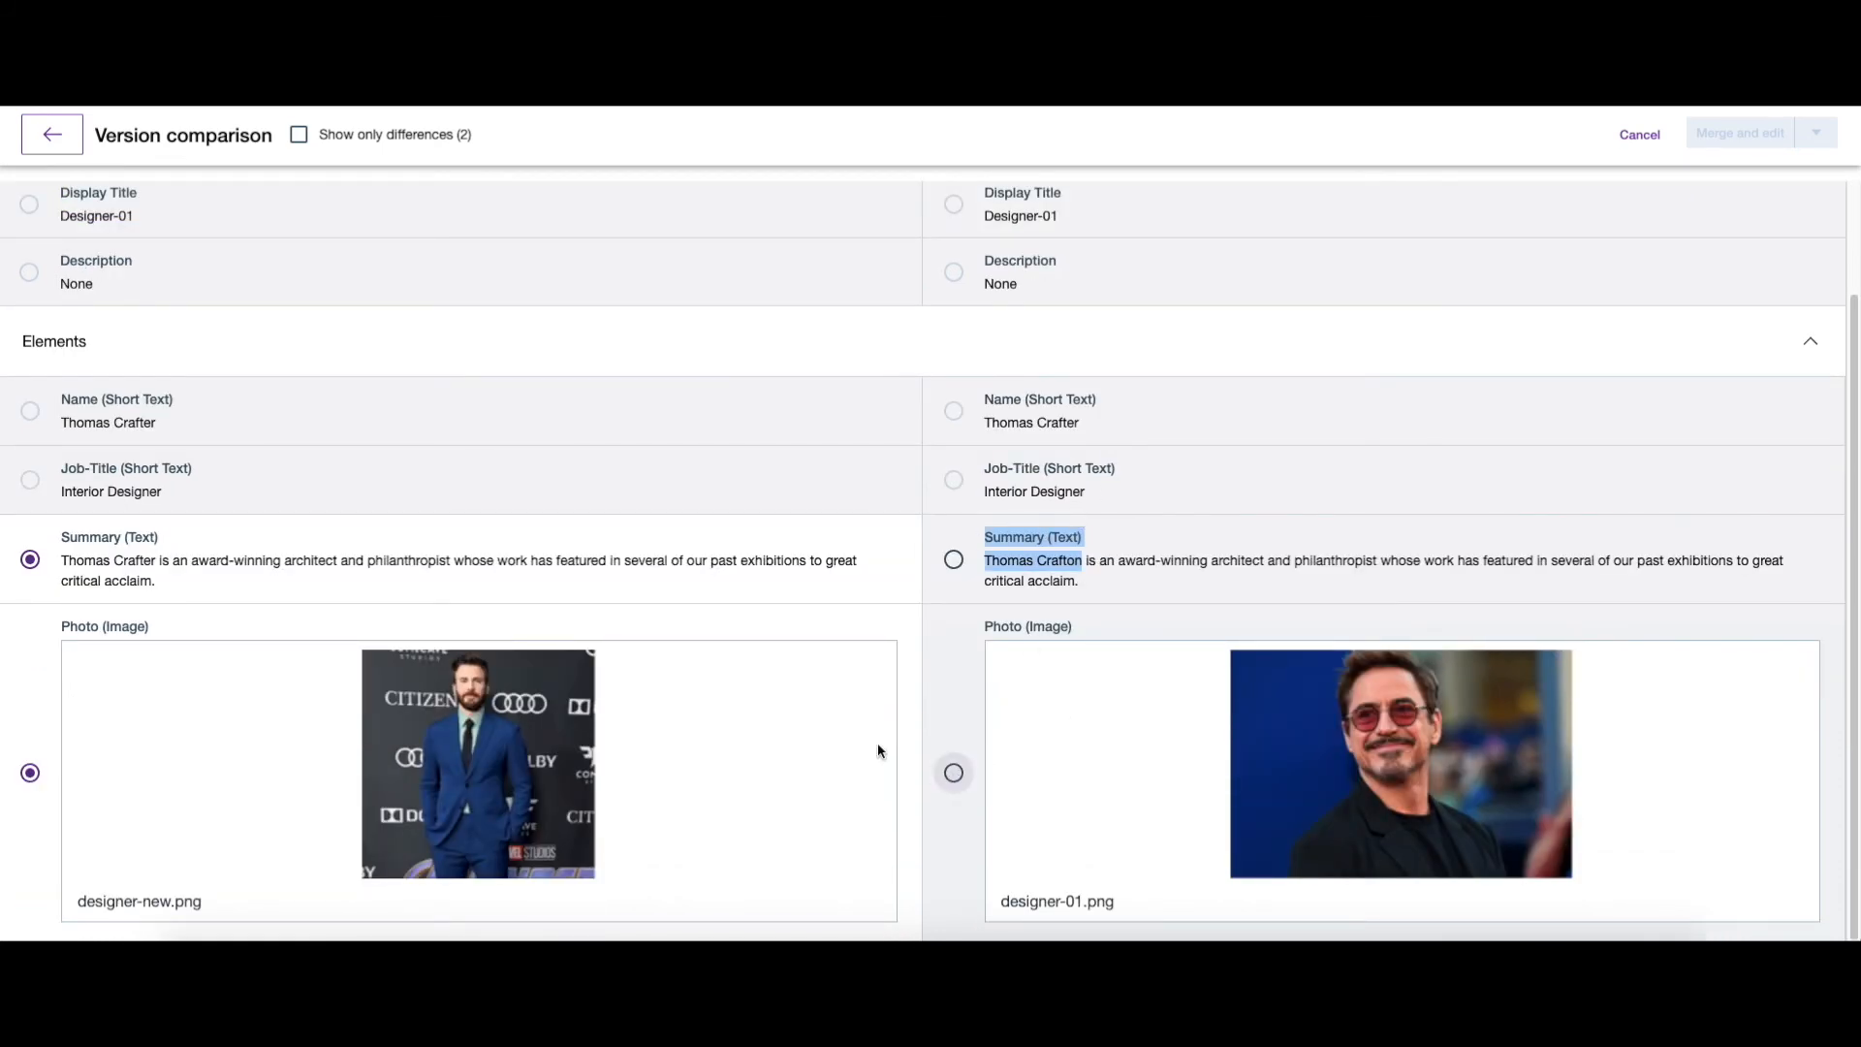
pyautogui.scroll(2, 415, 685)
pyautogui.scroll(-2, 415, 685)
pyautogui.scroll(2, 415, 686)
# - Compare version 5 with version 1, including a differences-only view, and return the comparison to version 8
pyautogui.click(234, 256)
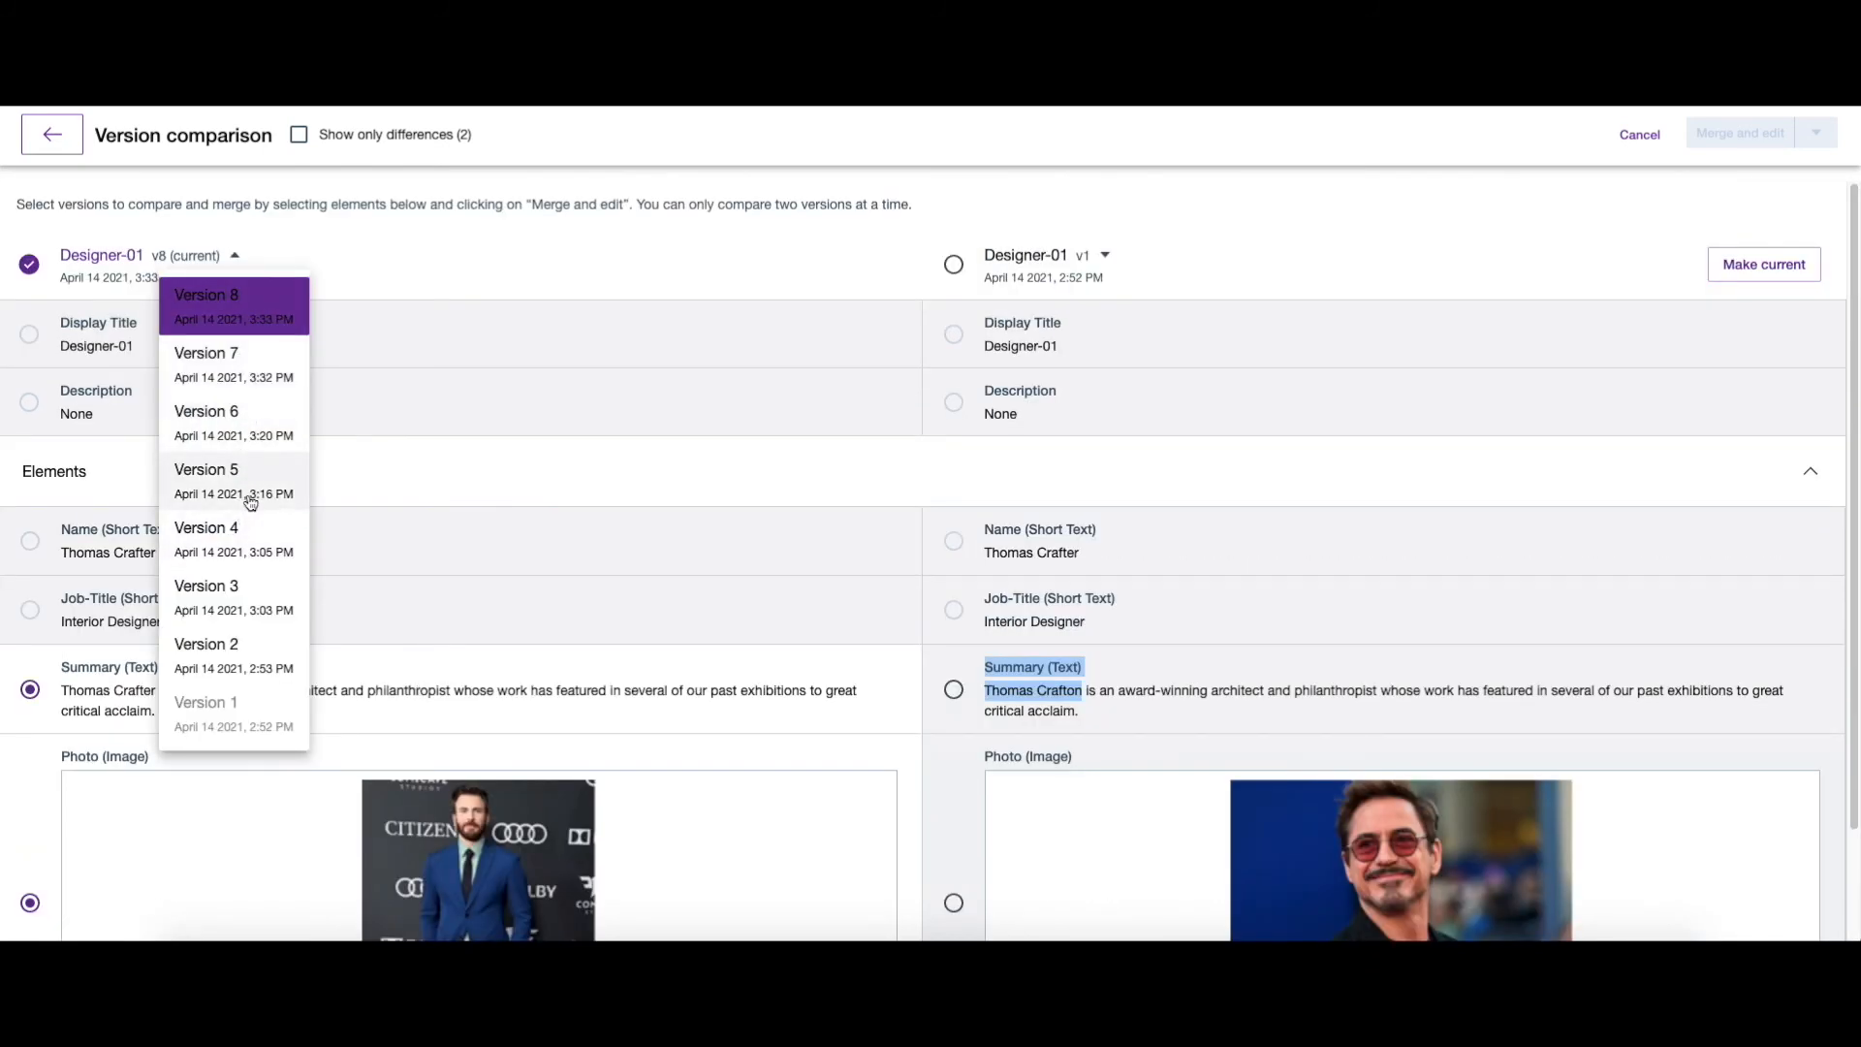
pyautogui.click(250, 501)
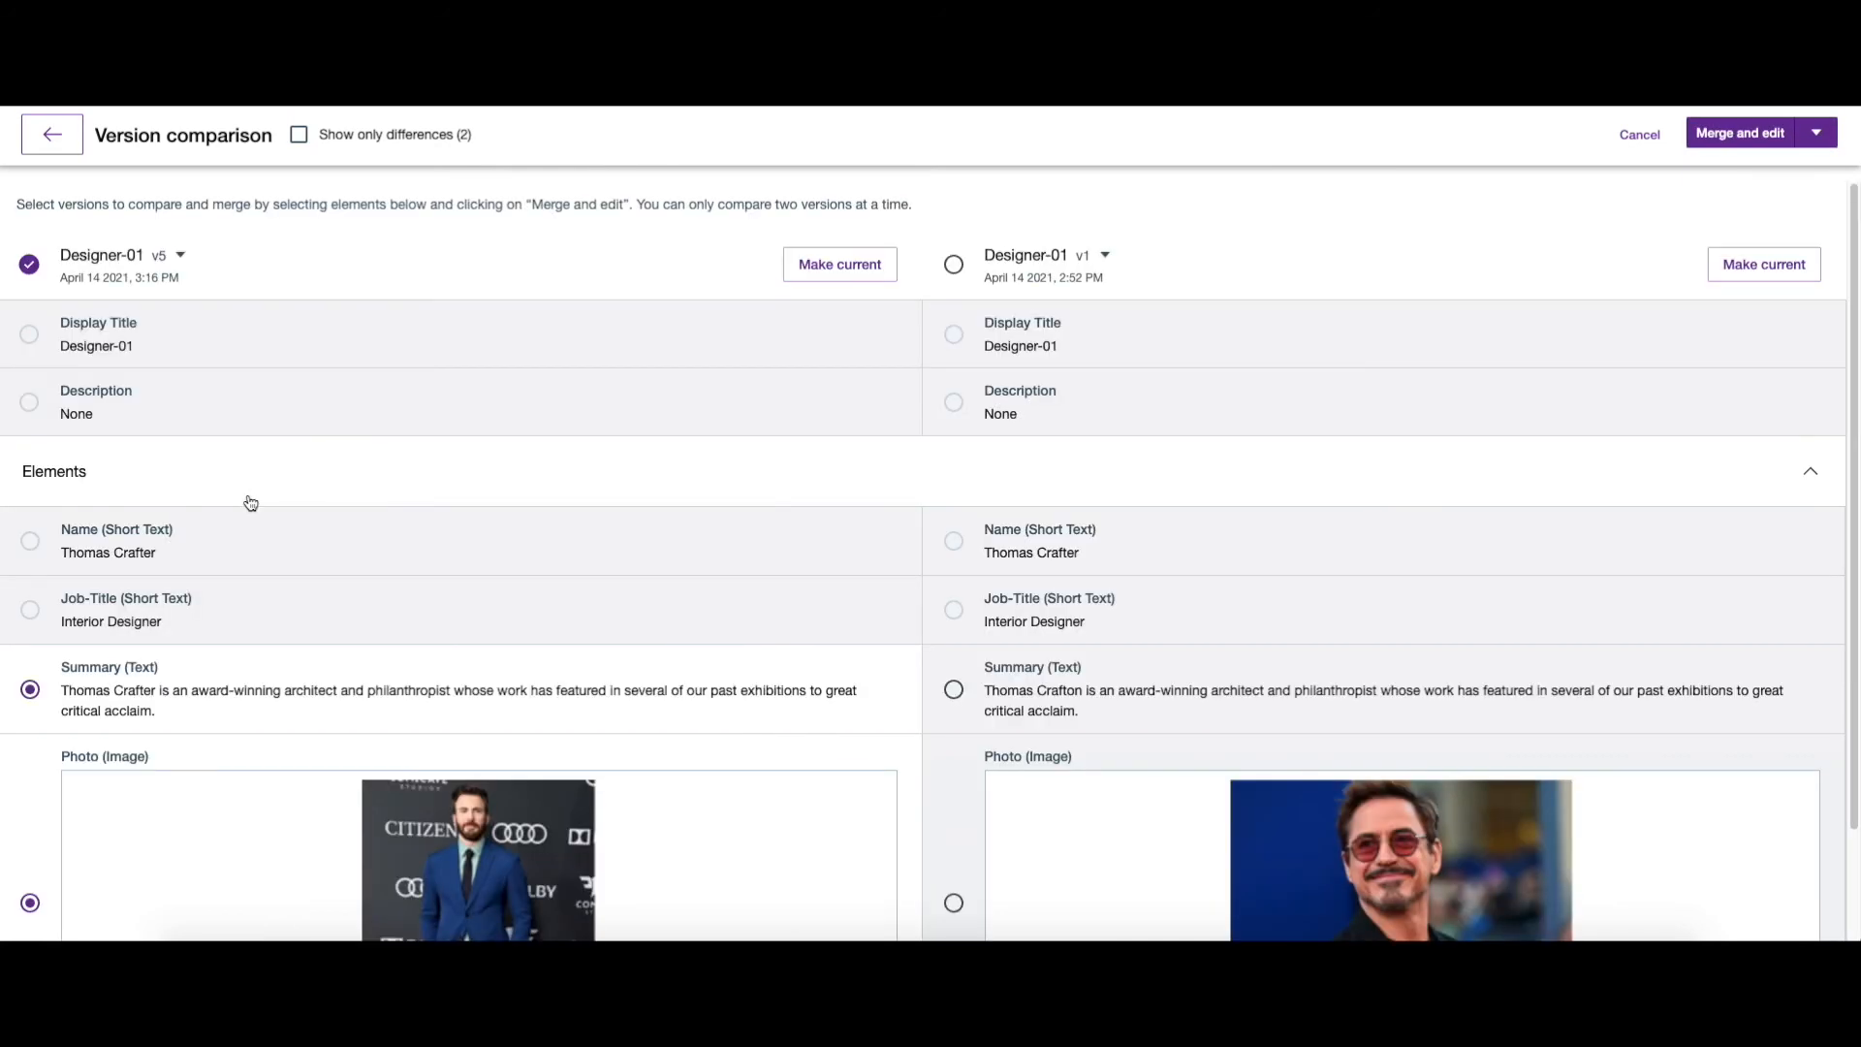
pyautogui.scroll(-2, 601, 305)
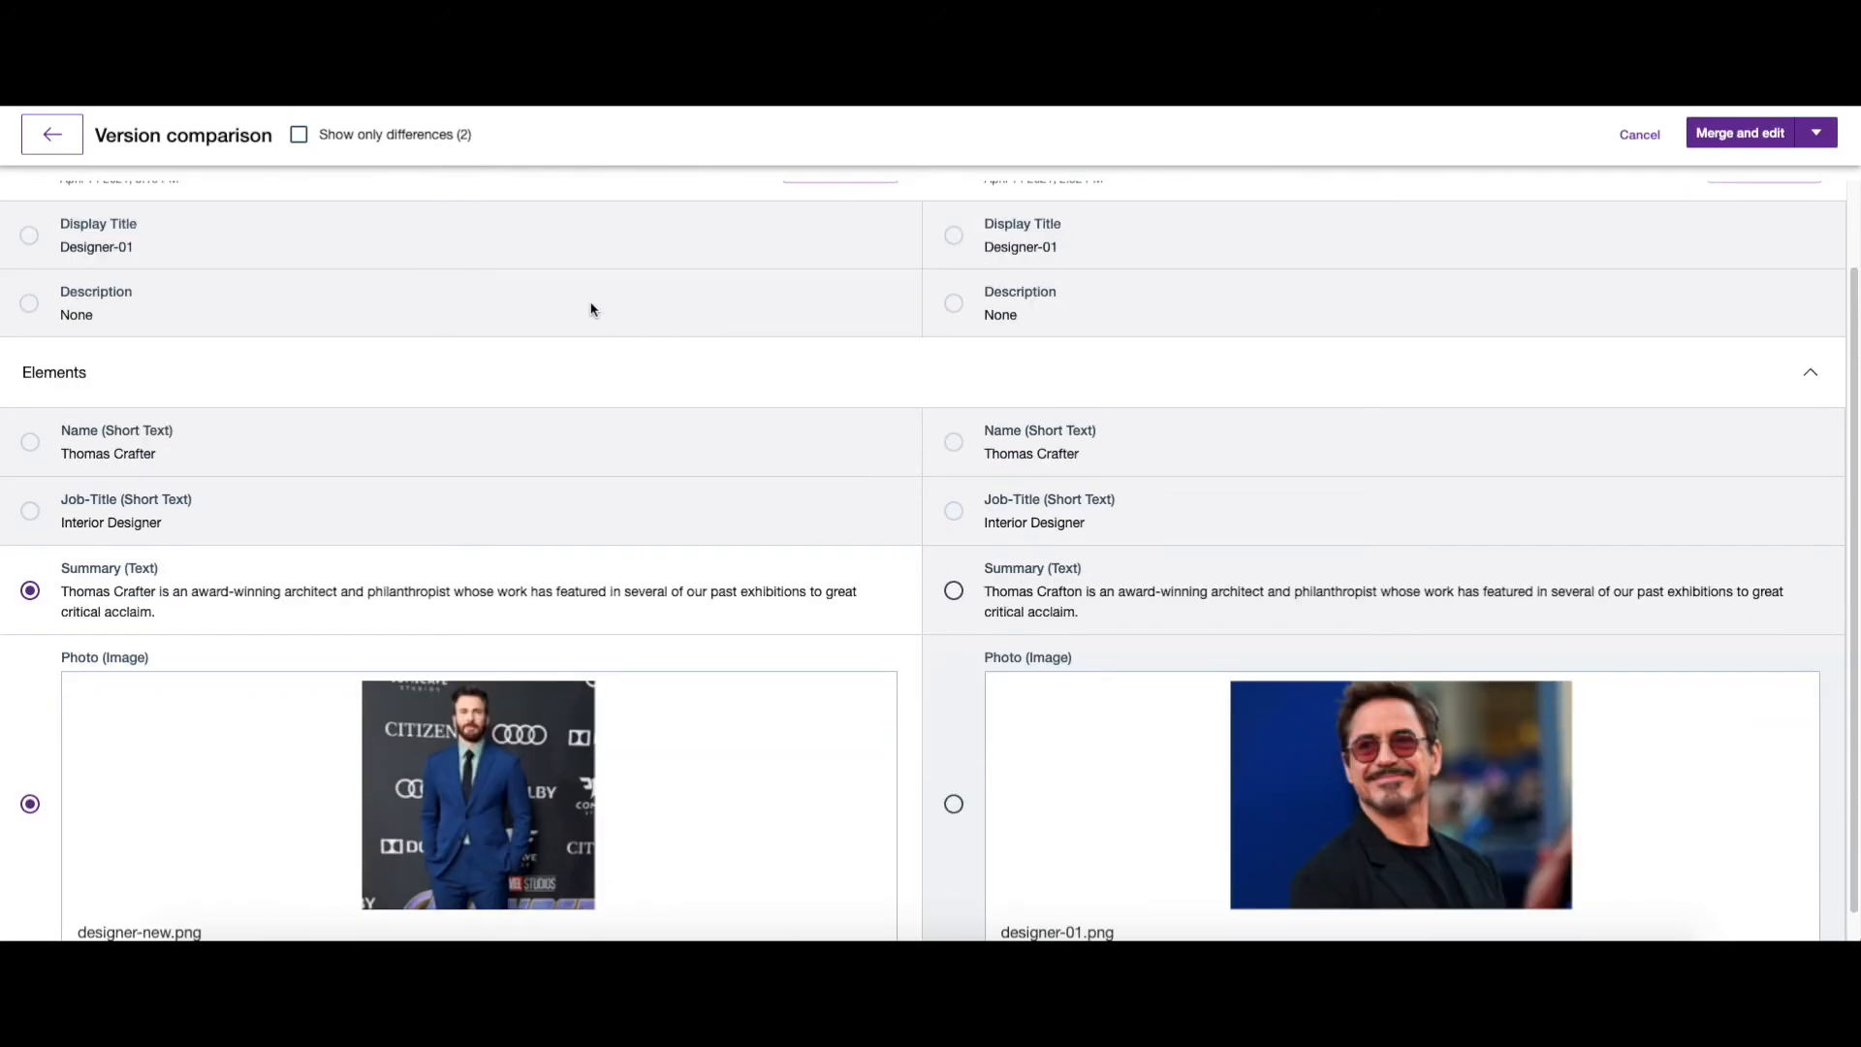
pyautogui.click(299, 136)
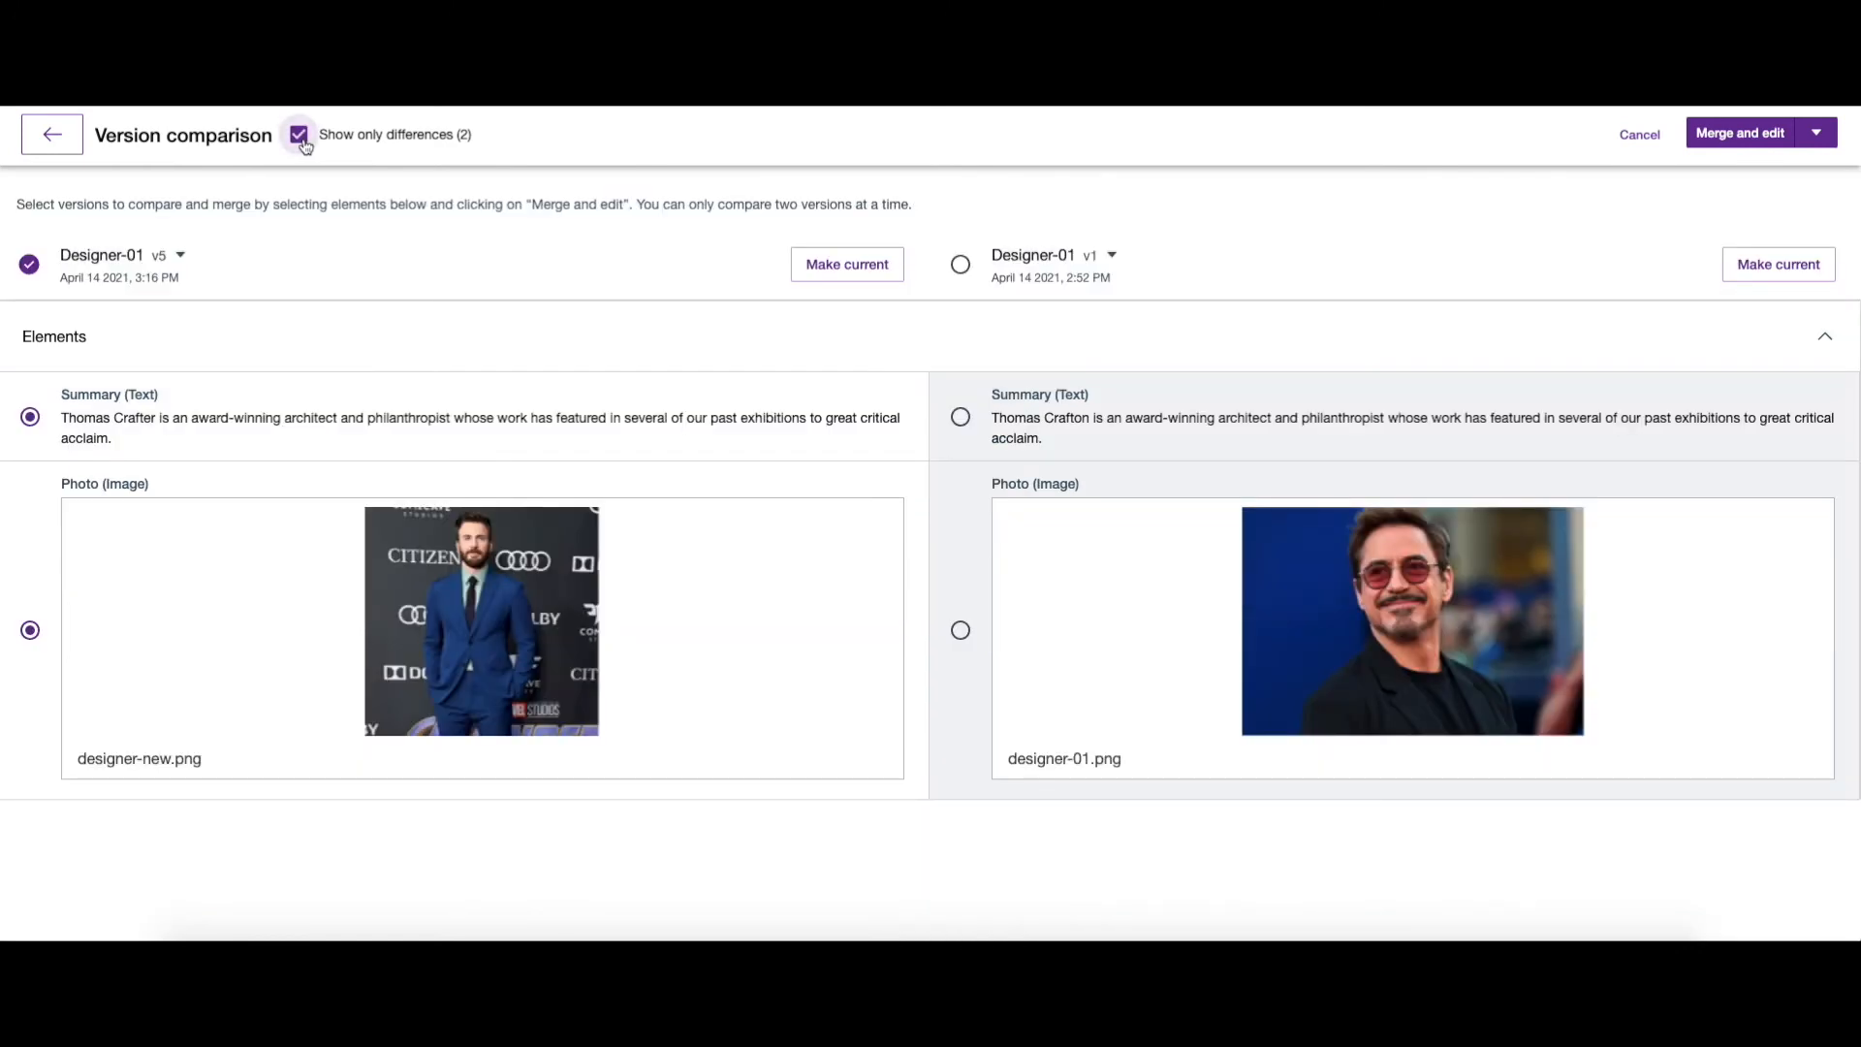
pyautogui.click(300, 135)
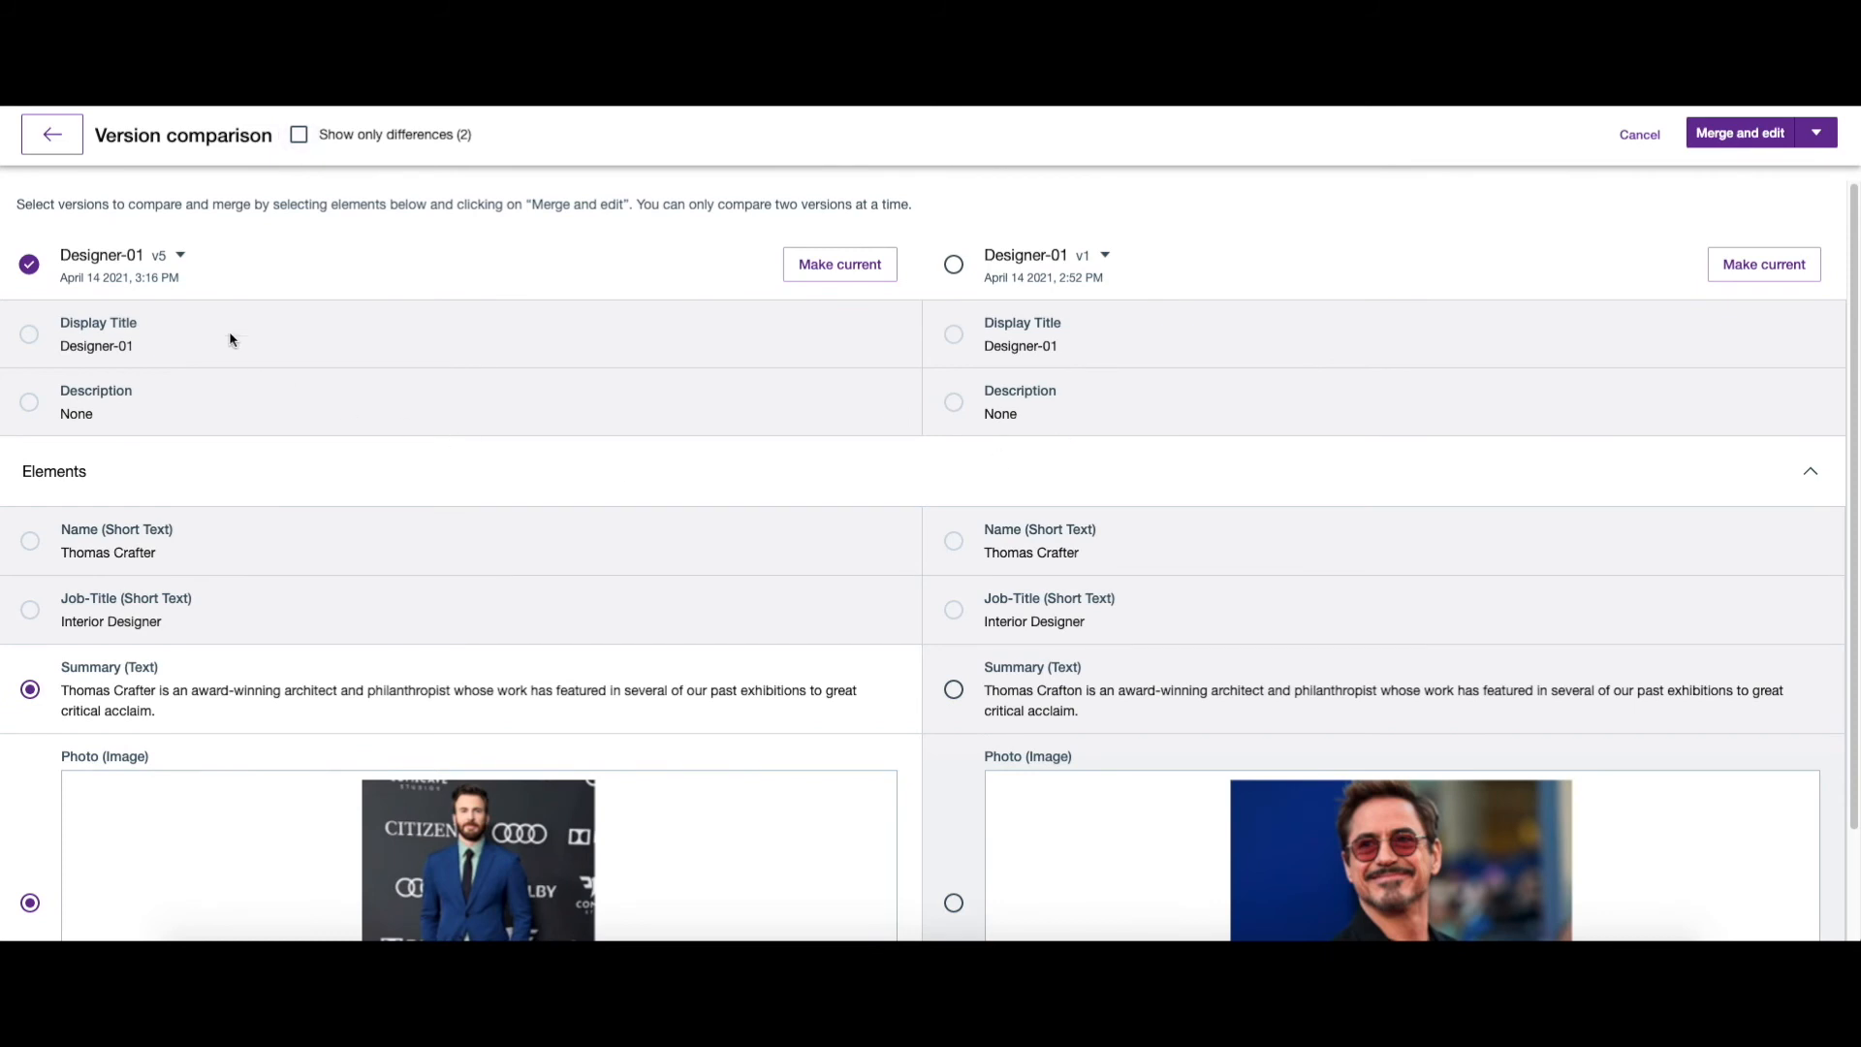
pyautogui.click(179, 255)
pyautogui.click(183, 321)
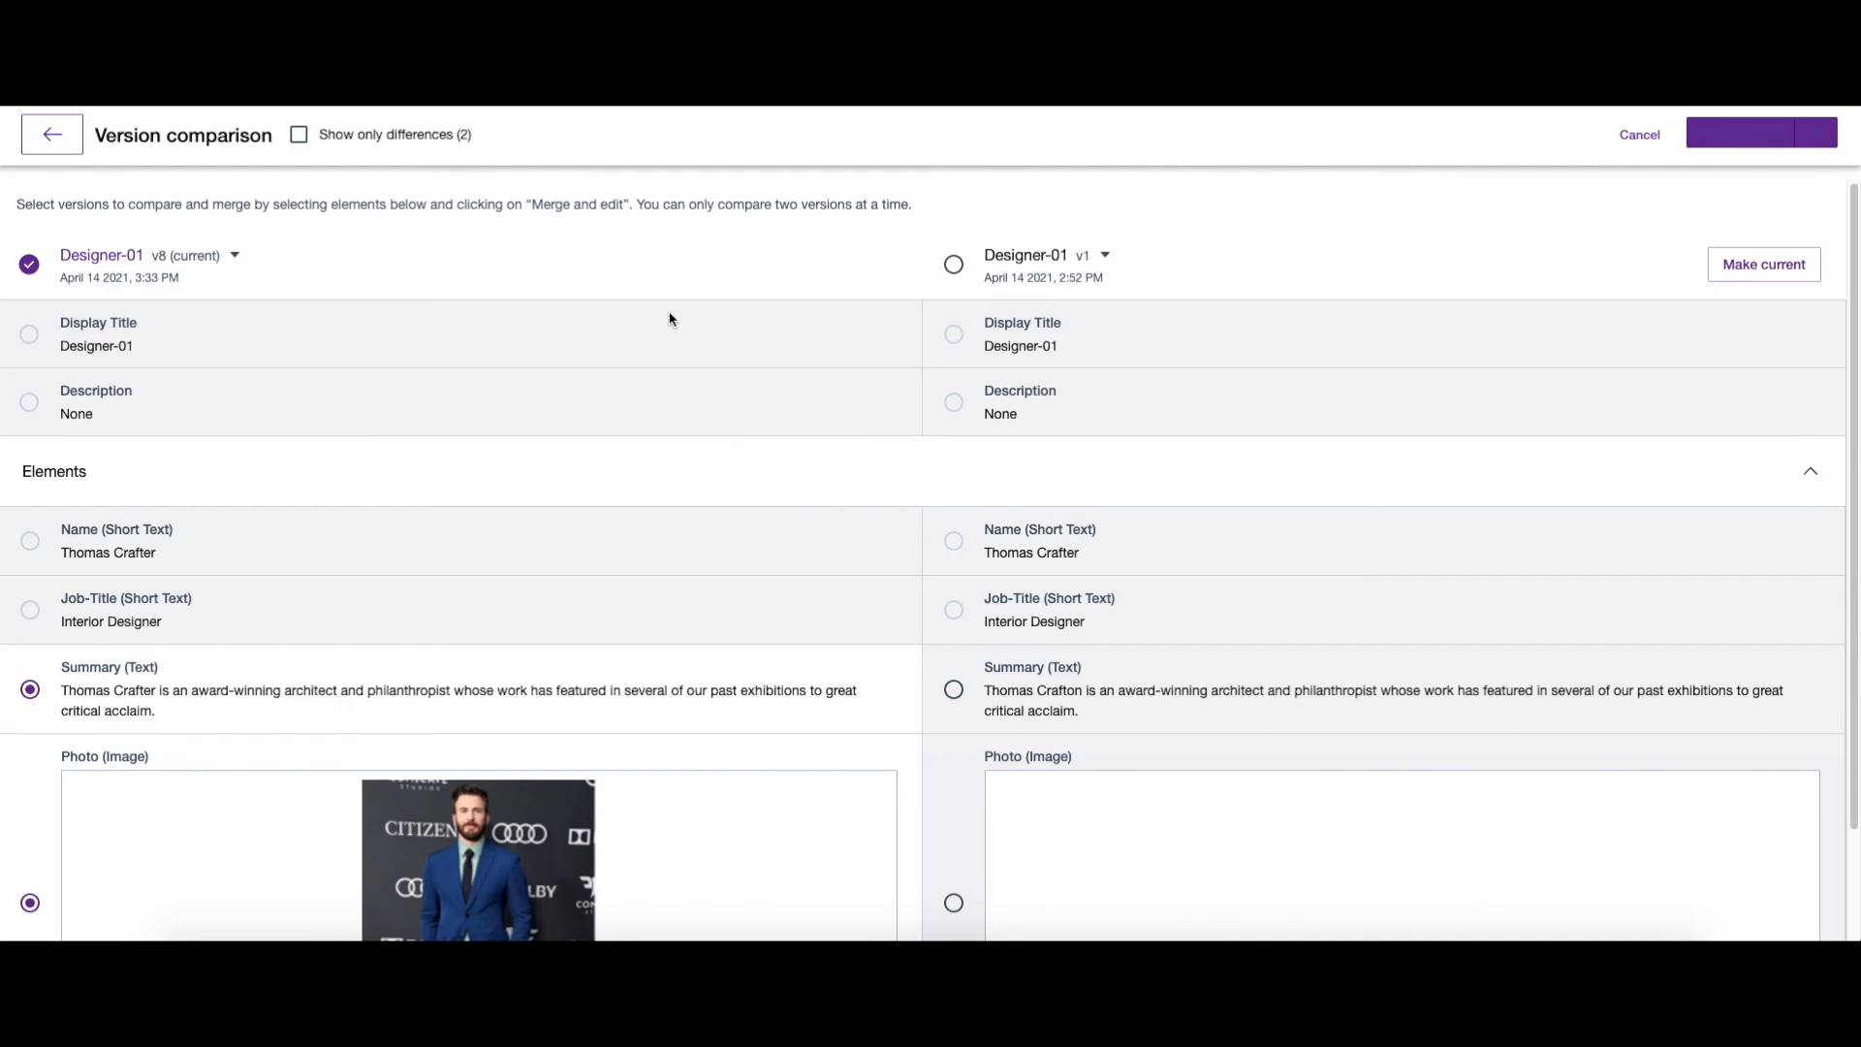
# - Choose version 1's photo designer-01.png, keep version 8's Summary, and merge the selection for editing
pyautogui.scroll(-2, 1001, 341)
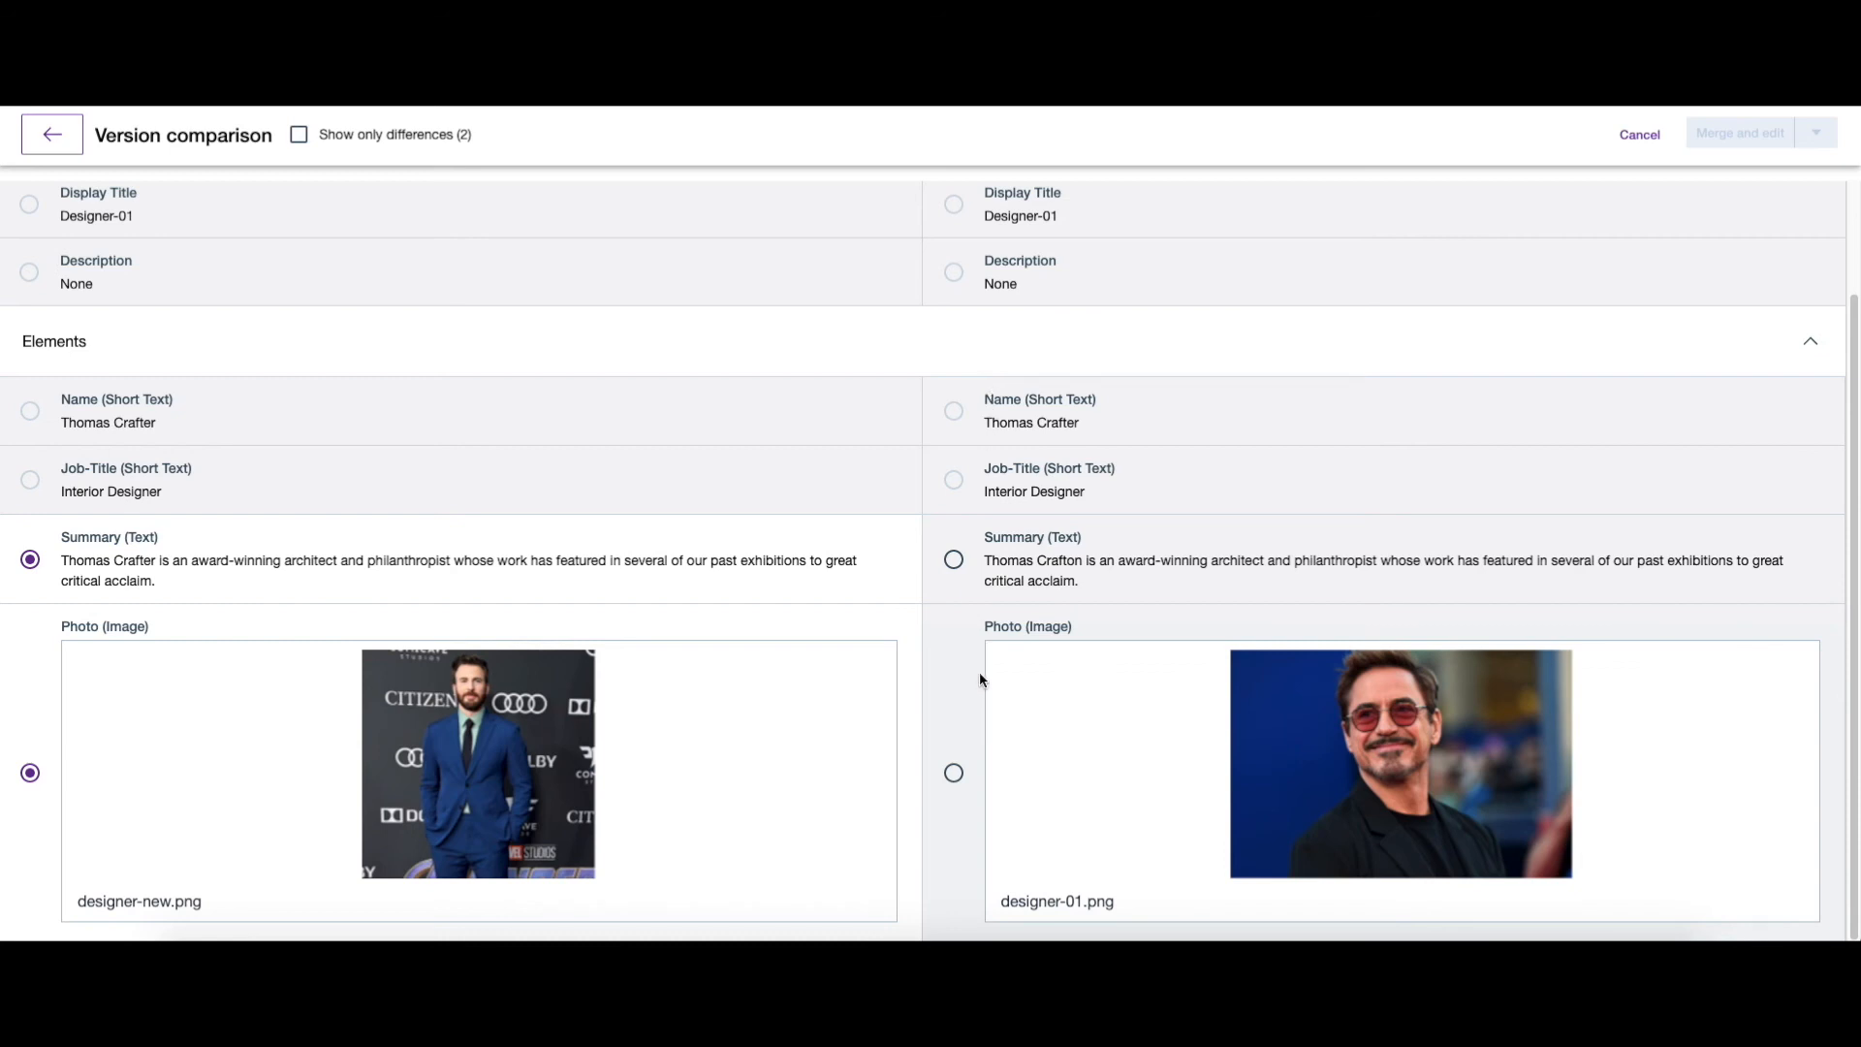
pyautogui.click(953, 773)
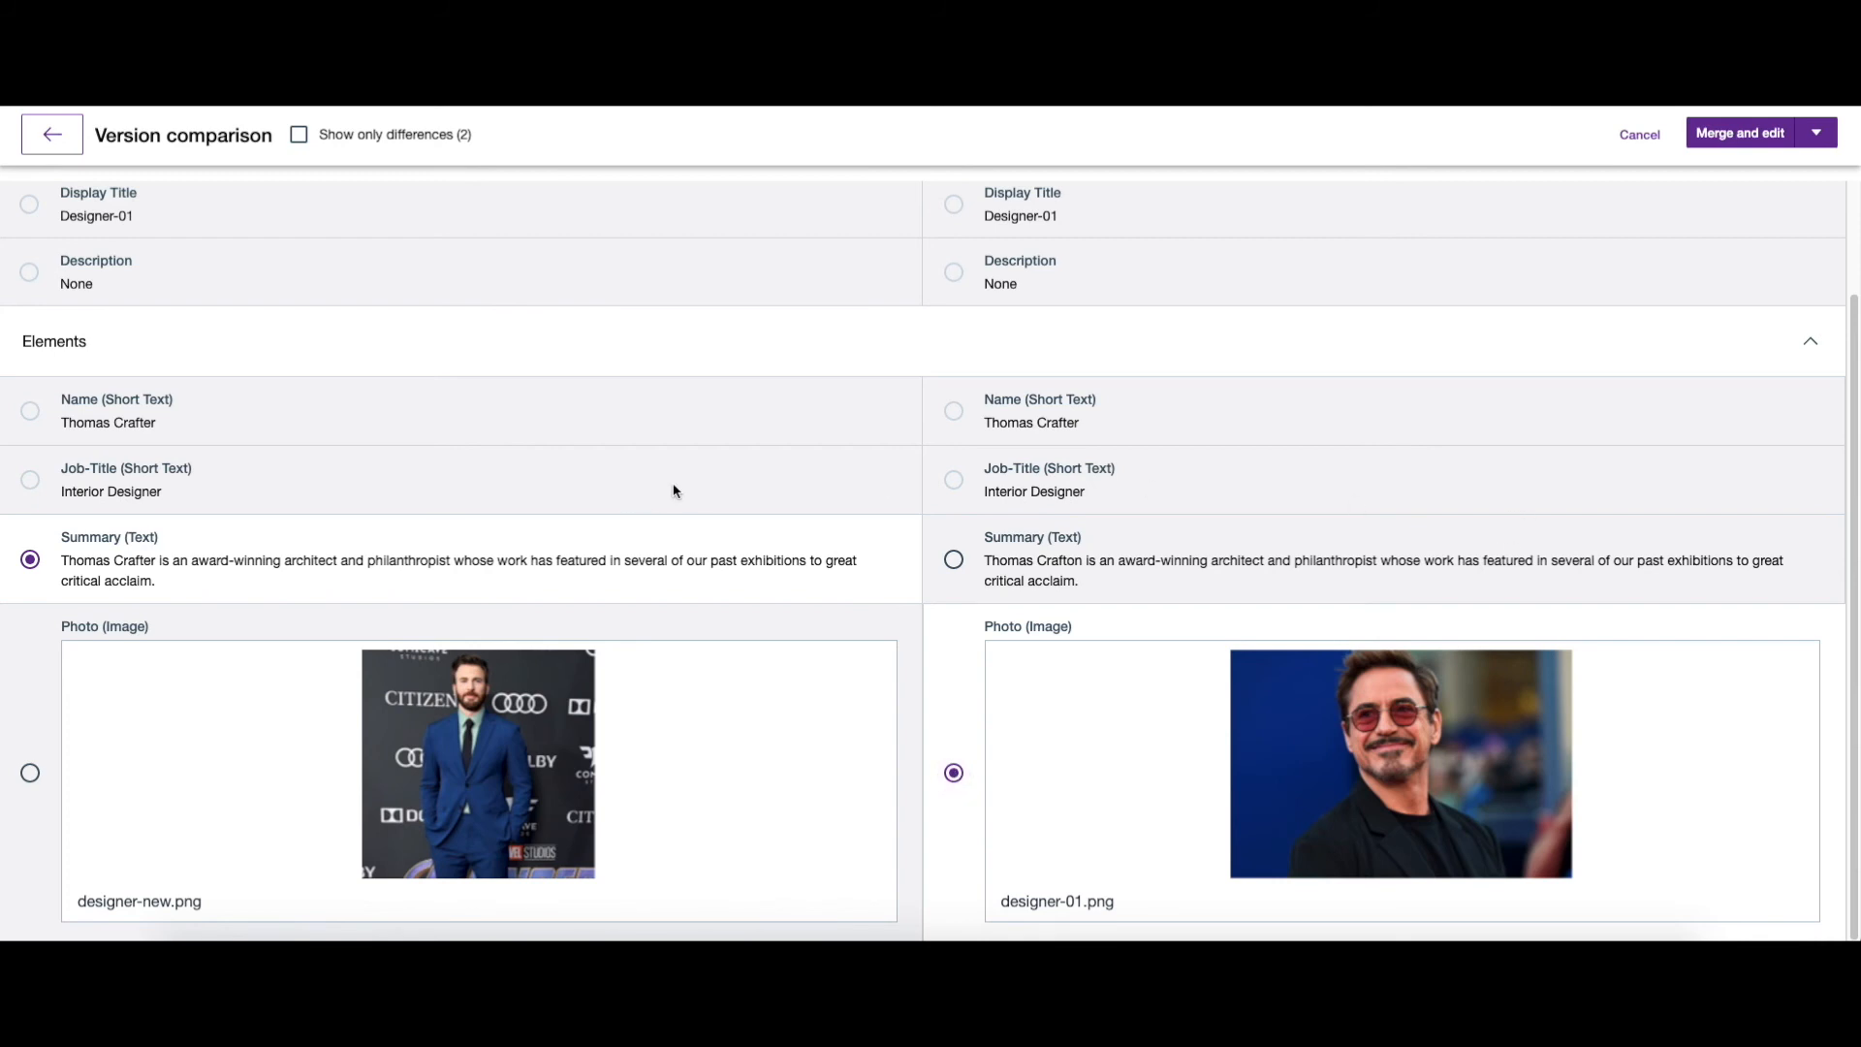
pyautogui.scroll(2, 1067, 472)
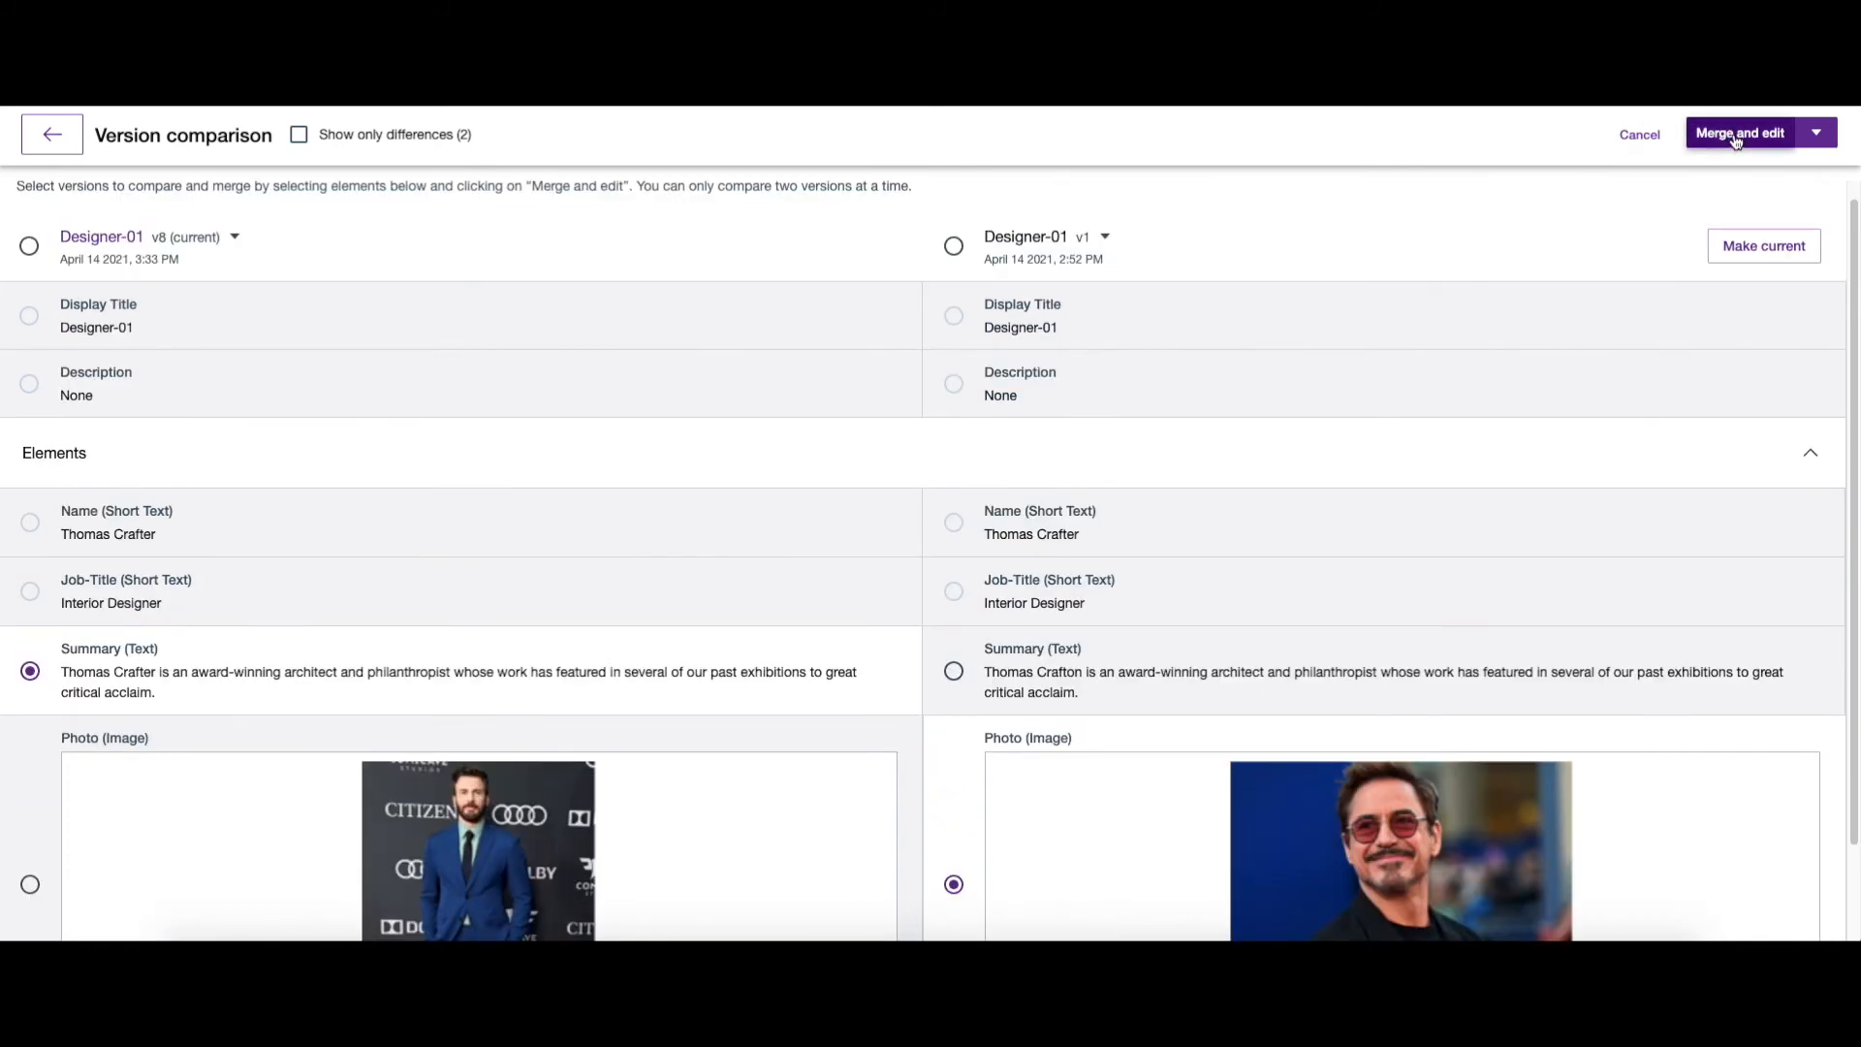
pyautogui.click(1818, 140)
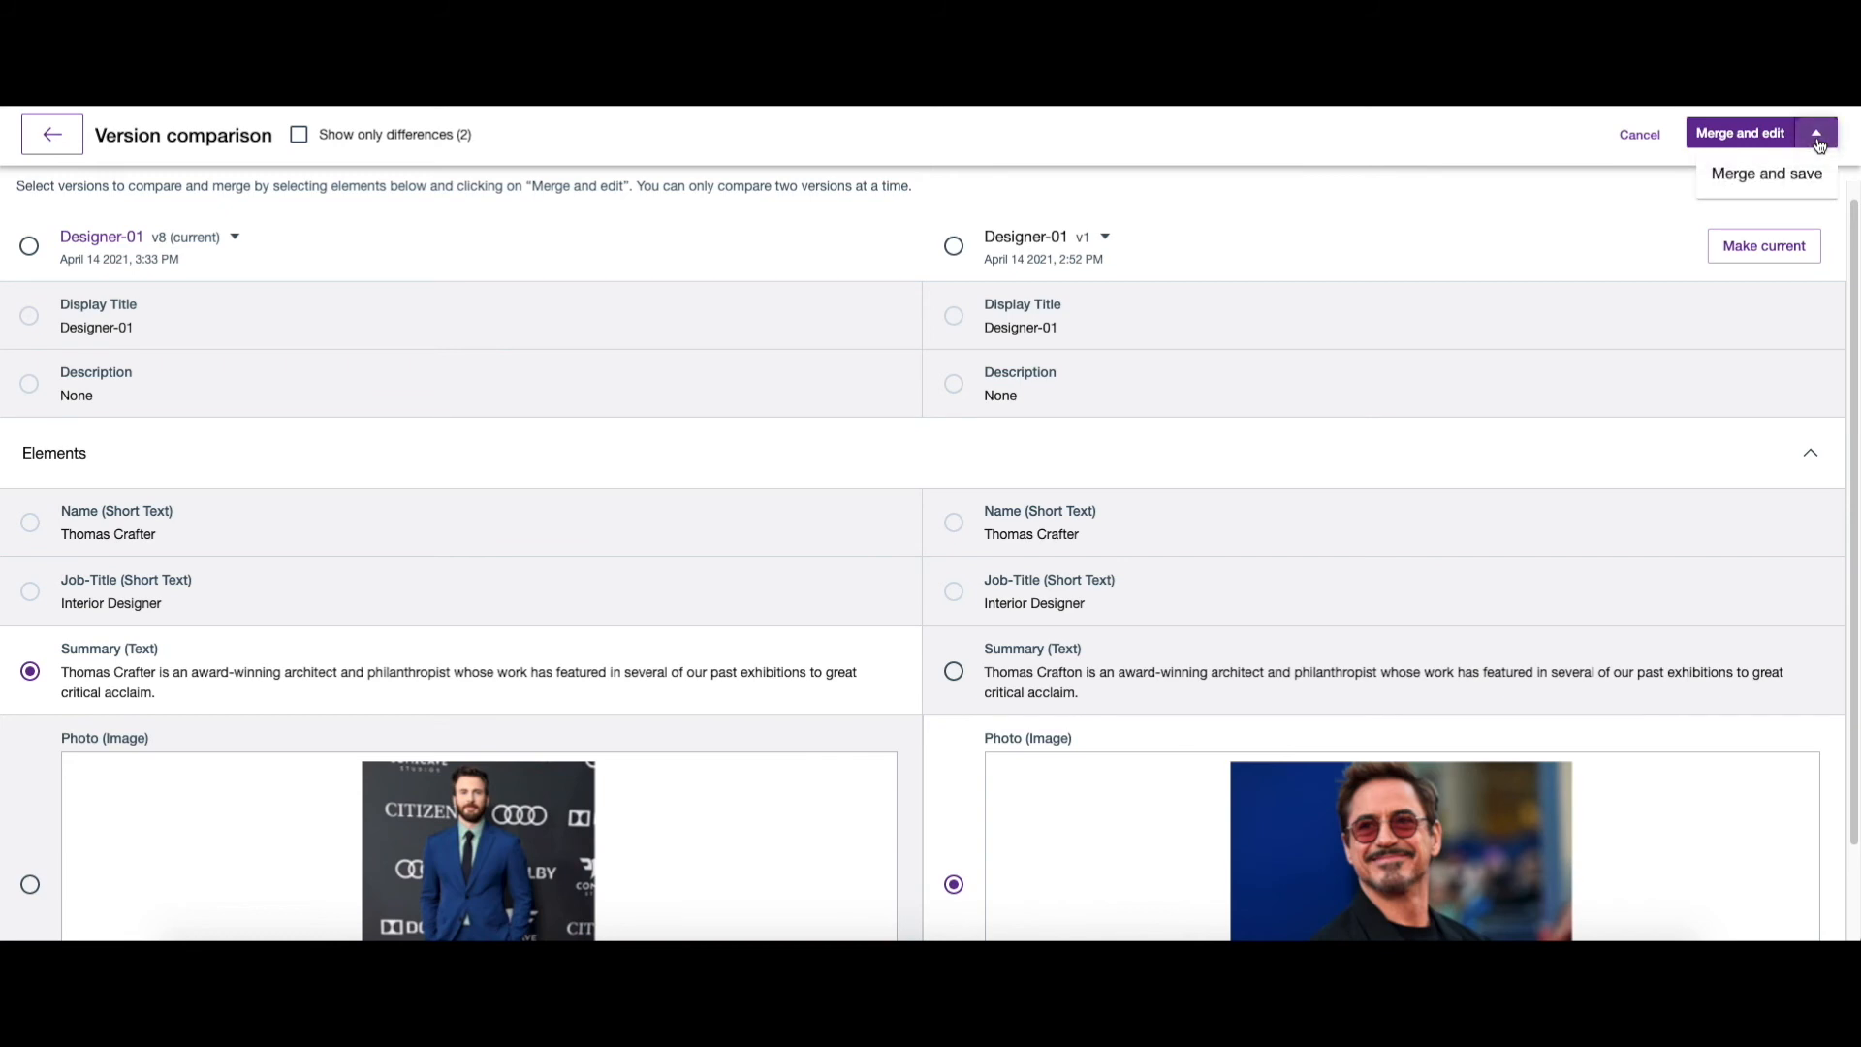
pyautogui.click(1818, 140)
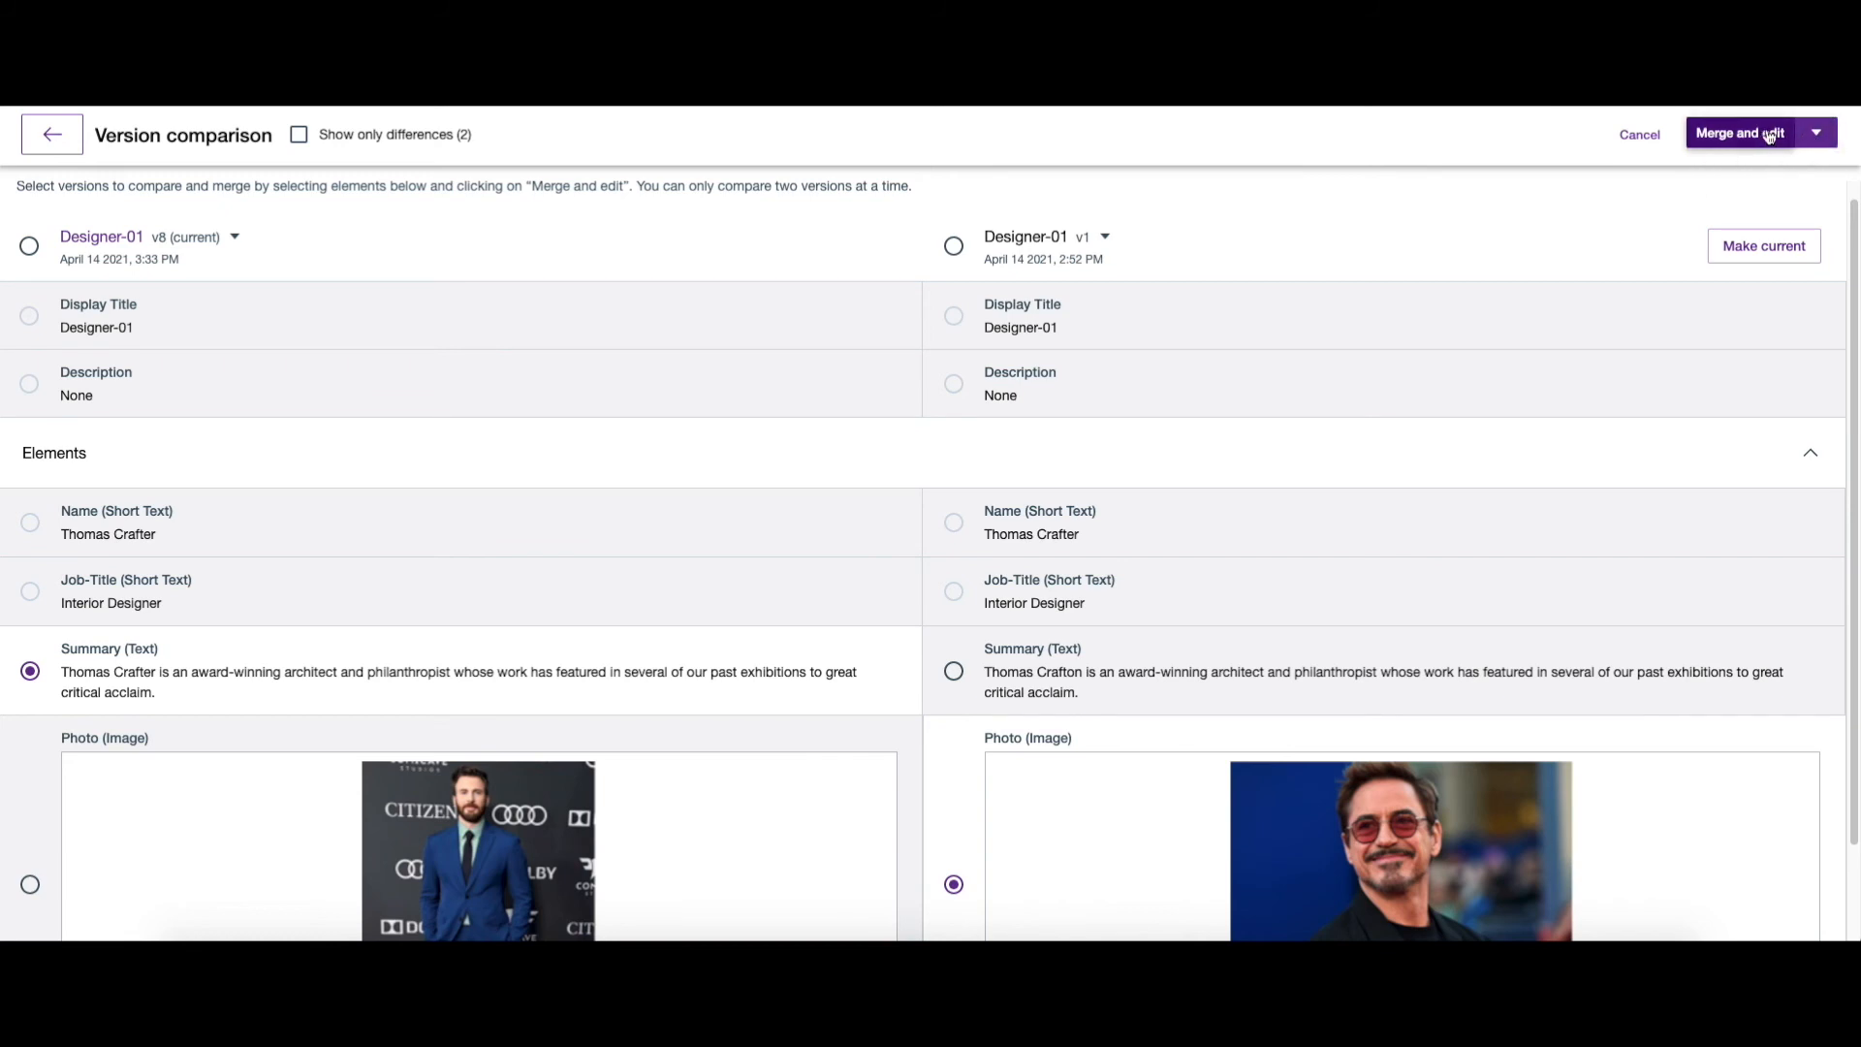
pyautogui.click(1817, 133)
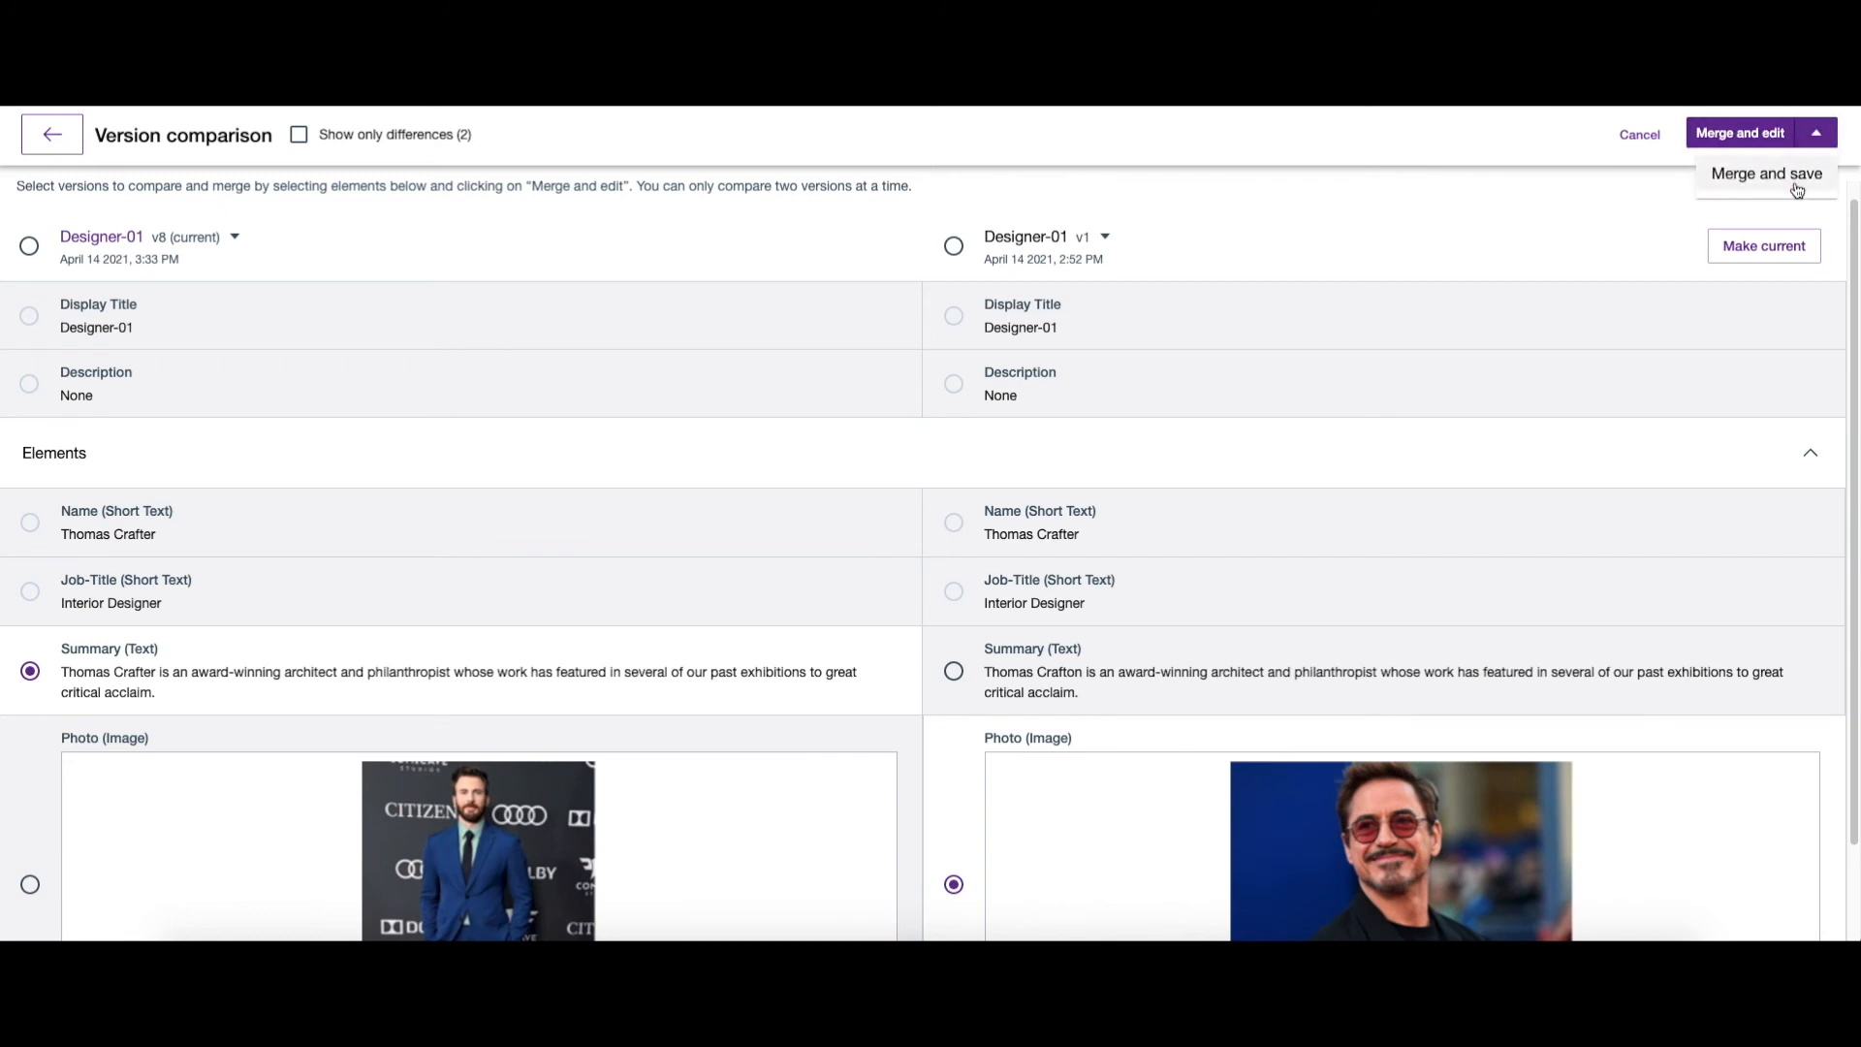
pyautogui.click(1711, 136)
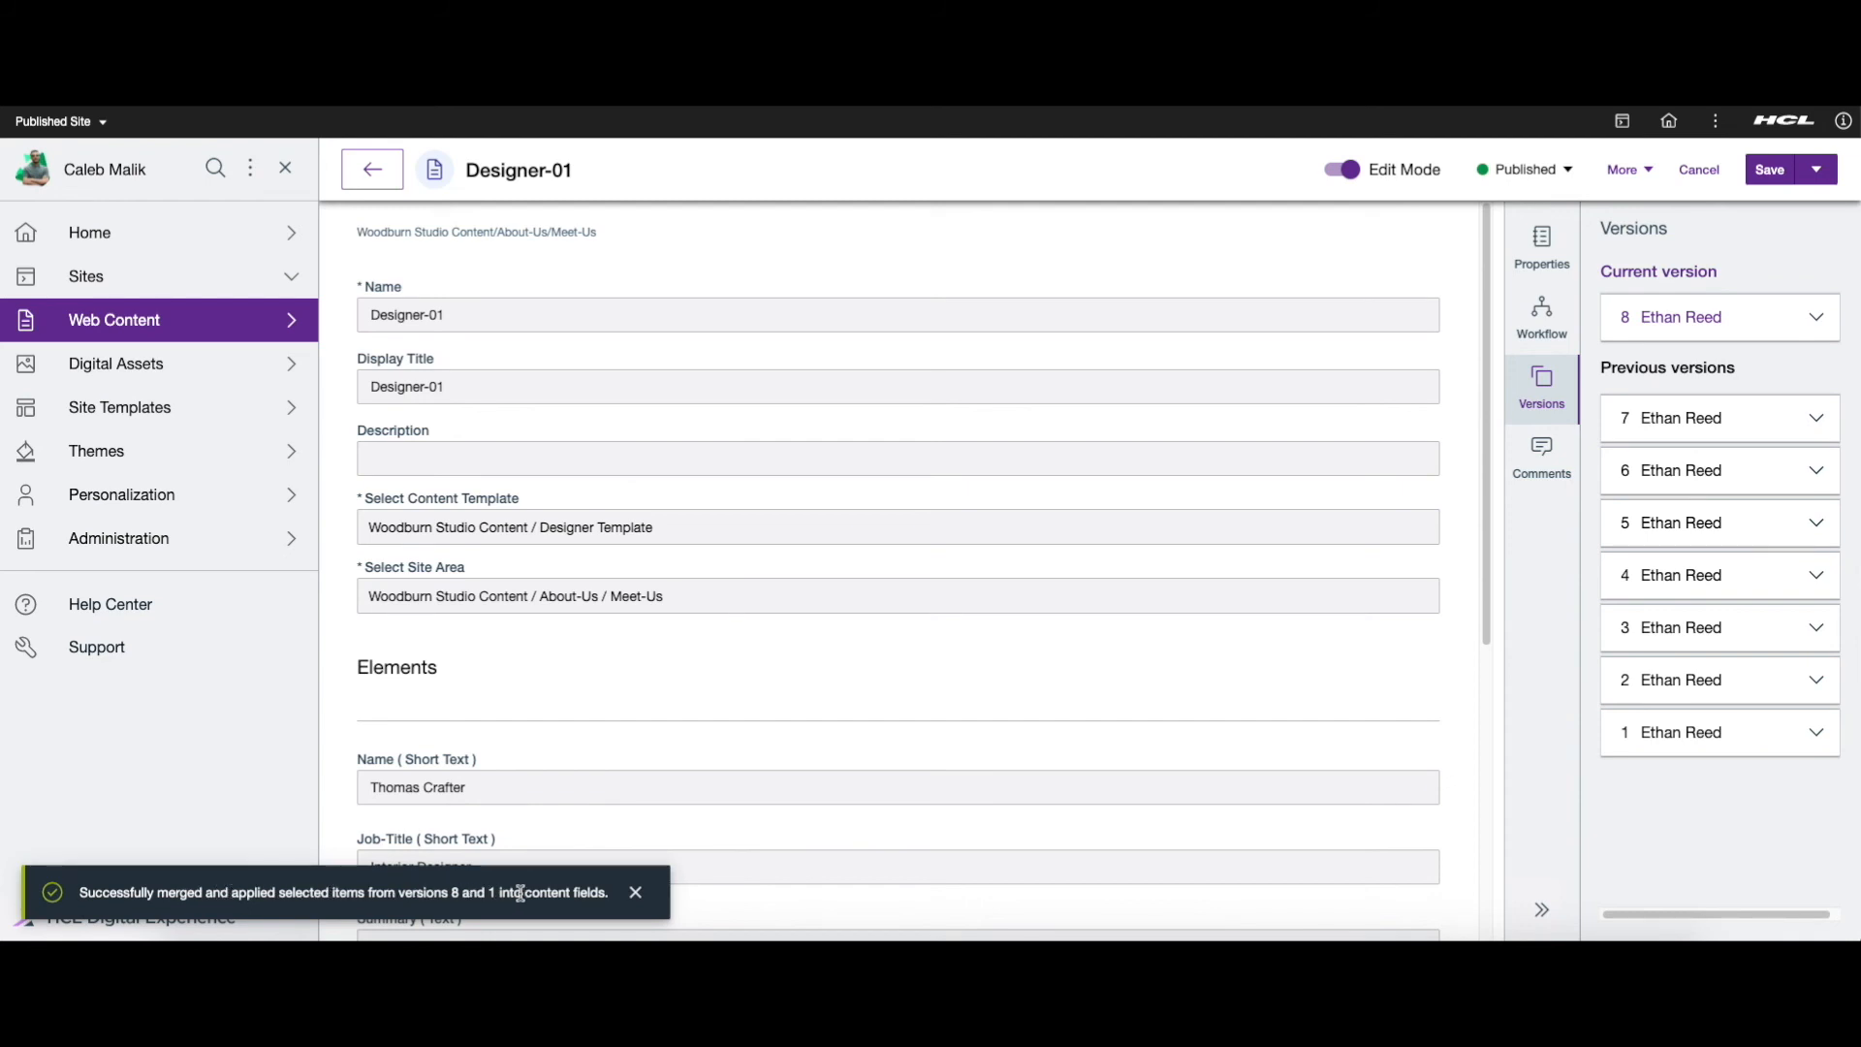
# - Check the merged elements and photo against the reviewer's comment, and save the Designer-01 item
pyautogui.scroll(-4, 853, 652)
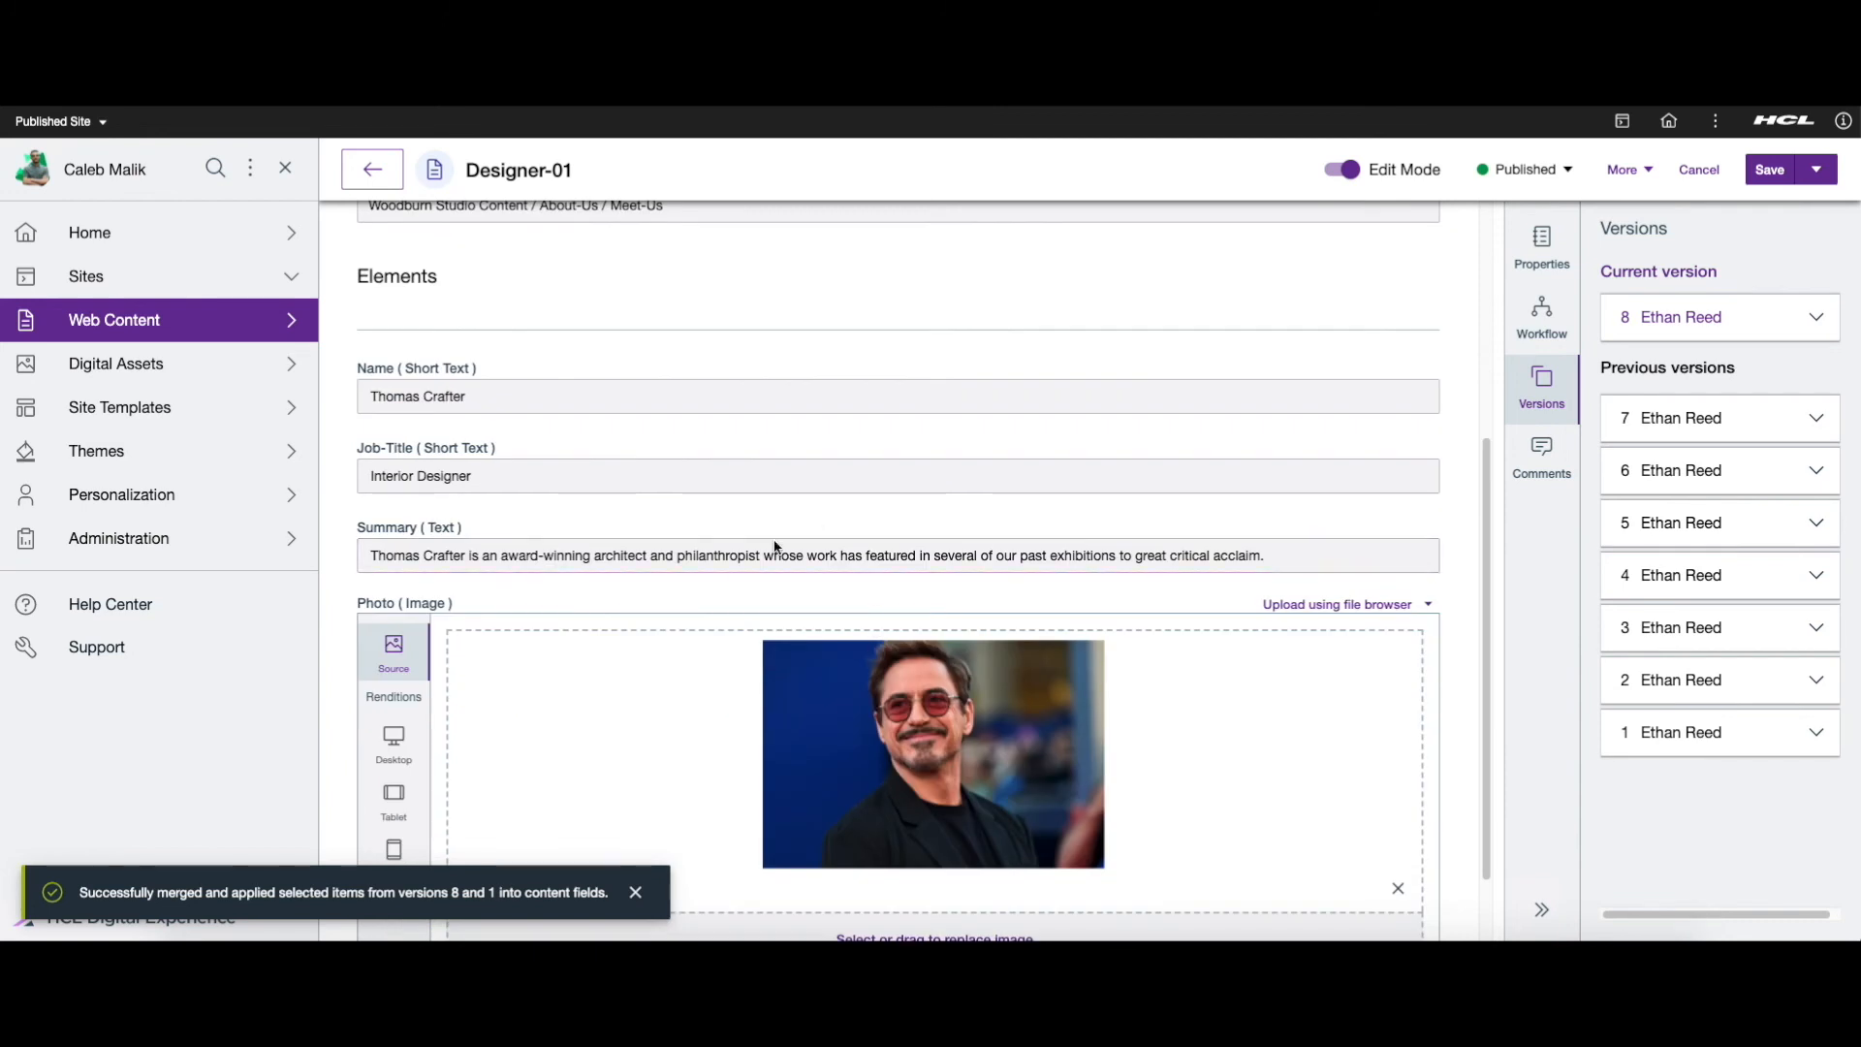
pyautogui.click(640, 900)
pyautogui.scroll(-1, 733, 805)
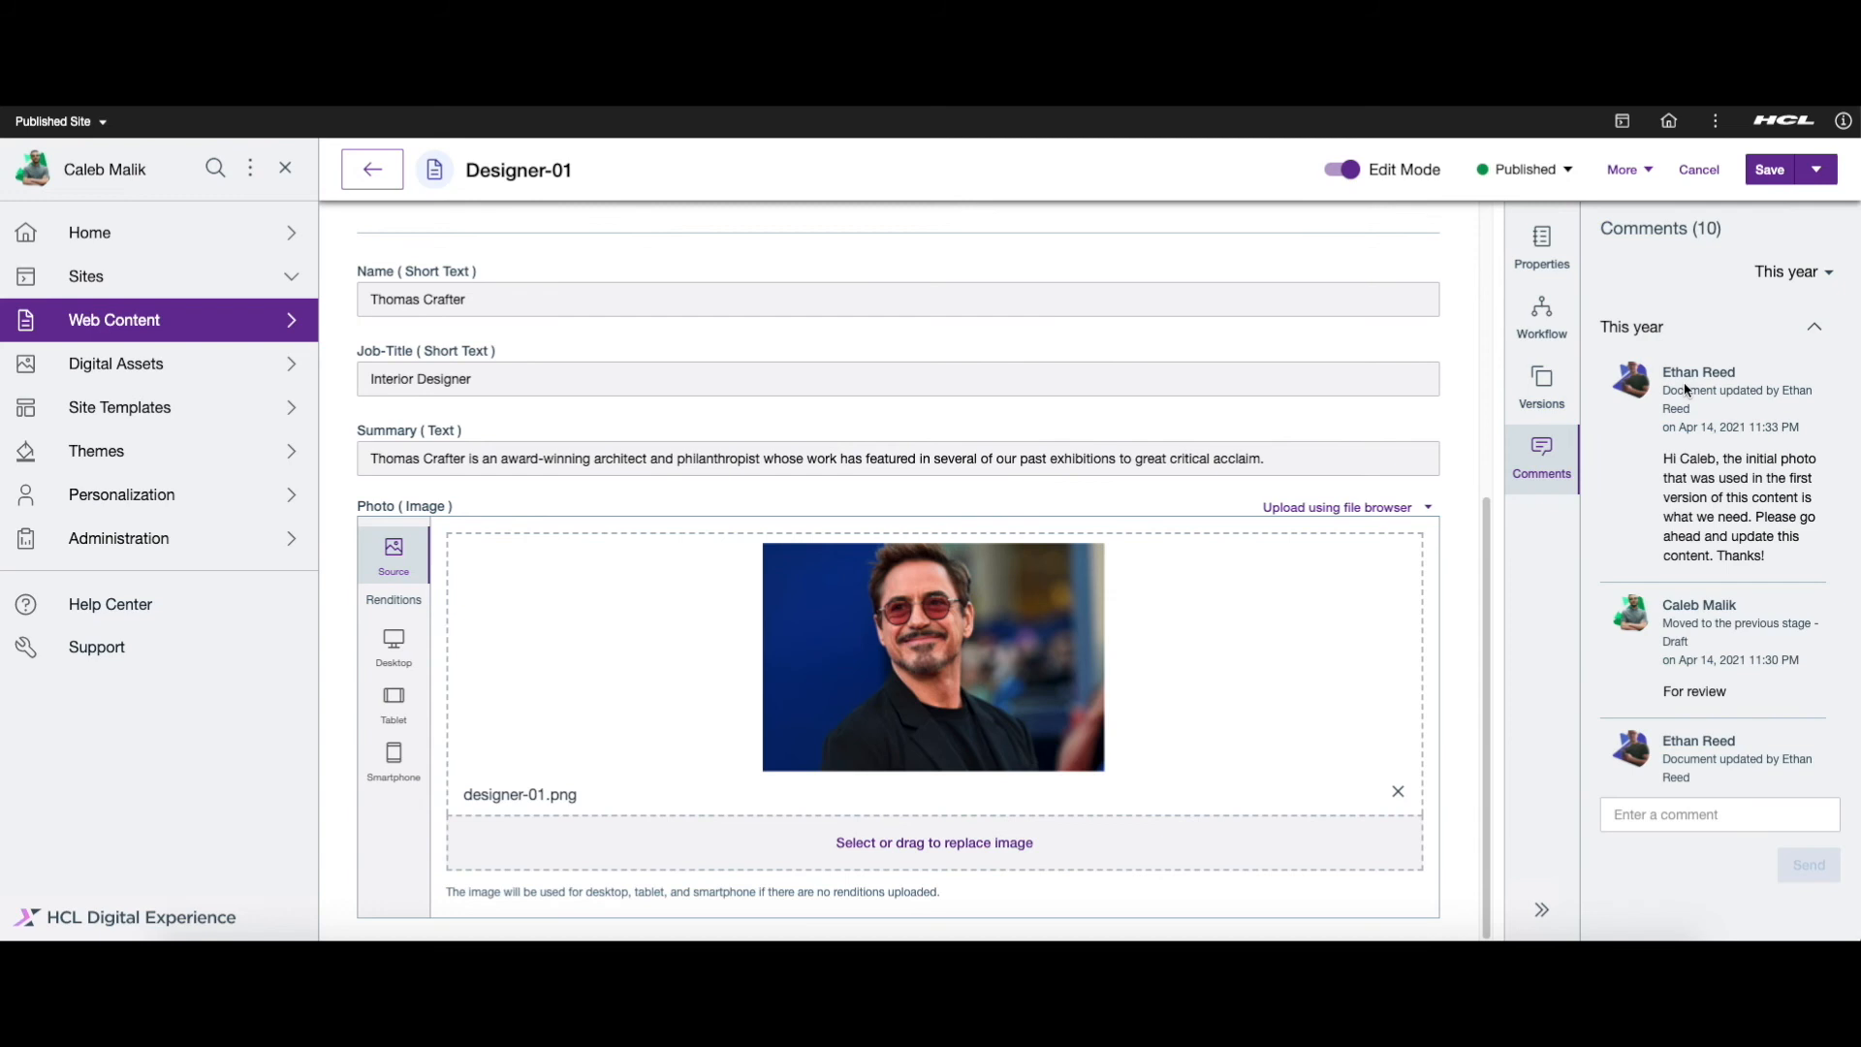
pyautogui.scroll(5, 1078, 446)
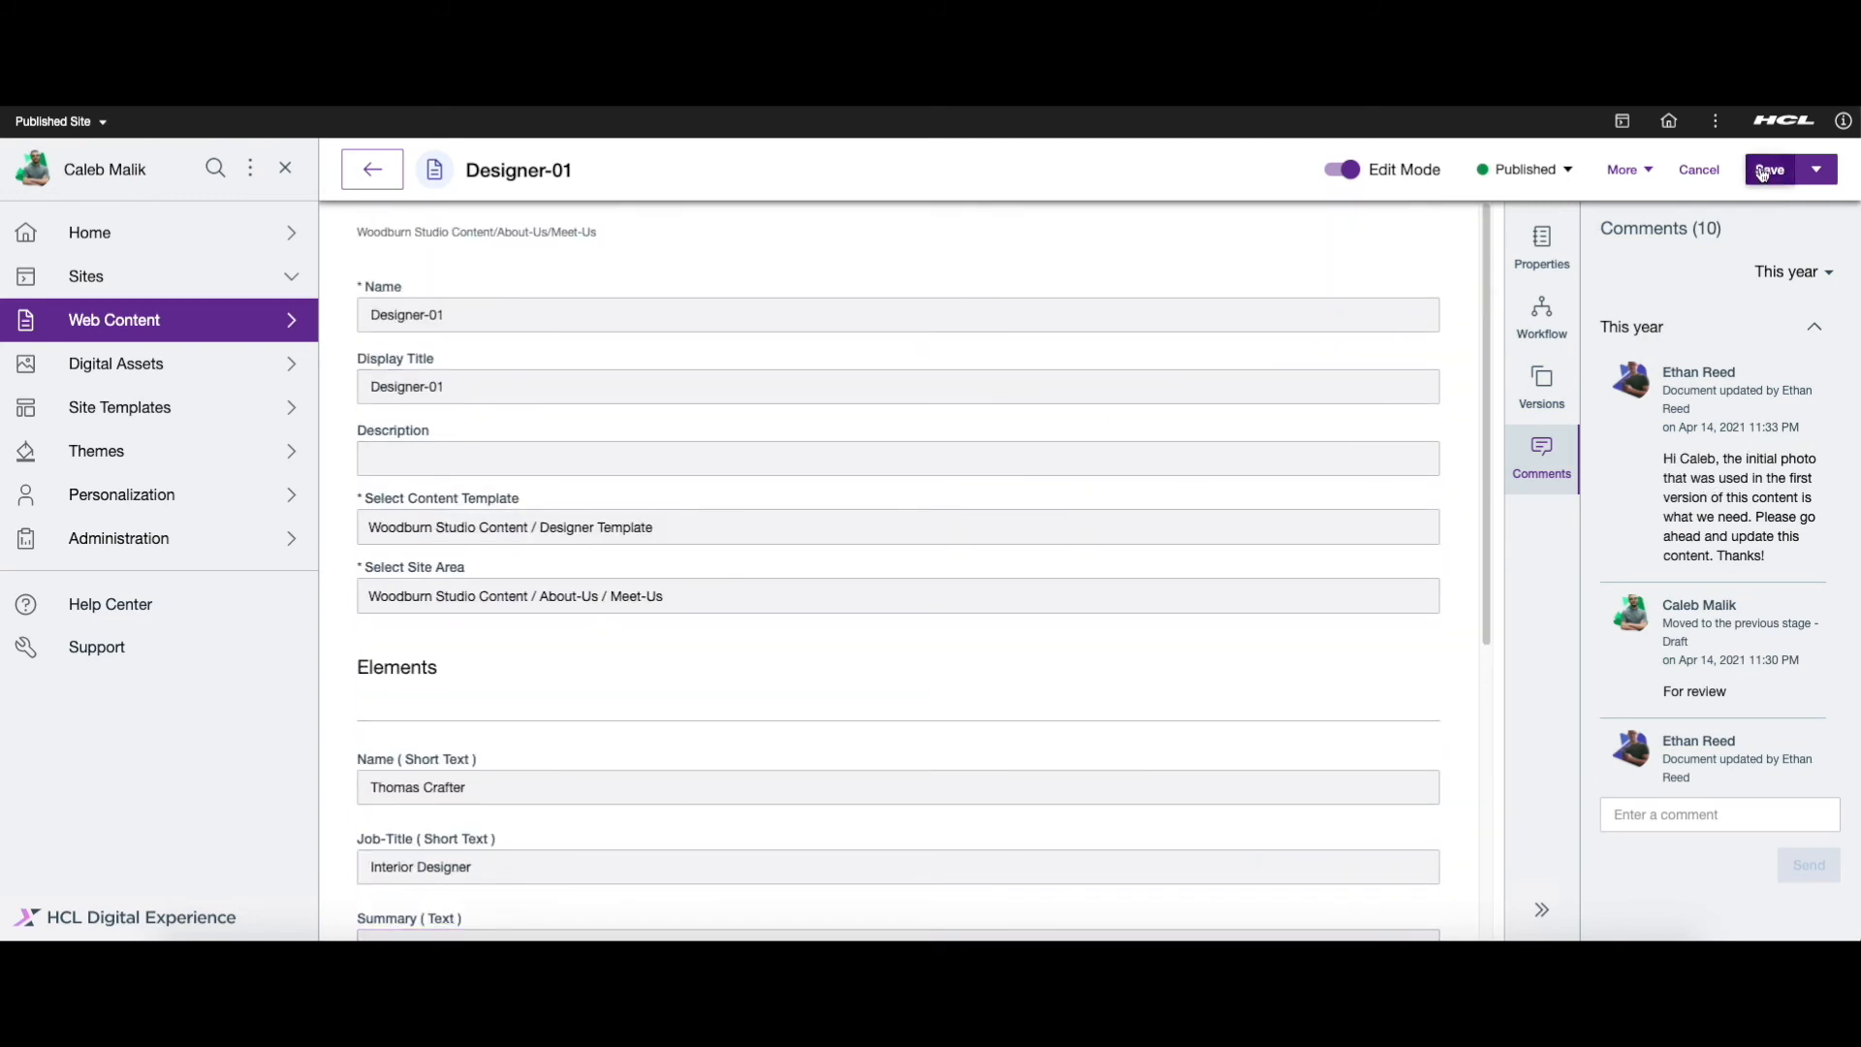
pyautogui.scroll(-4, 1027, 620)
pyautogui.scroll(-1, 1028, 626)
pyautogui.scroll(4, 1027, 626)
pyautogui.scroll(-4, 1027, 627)
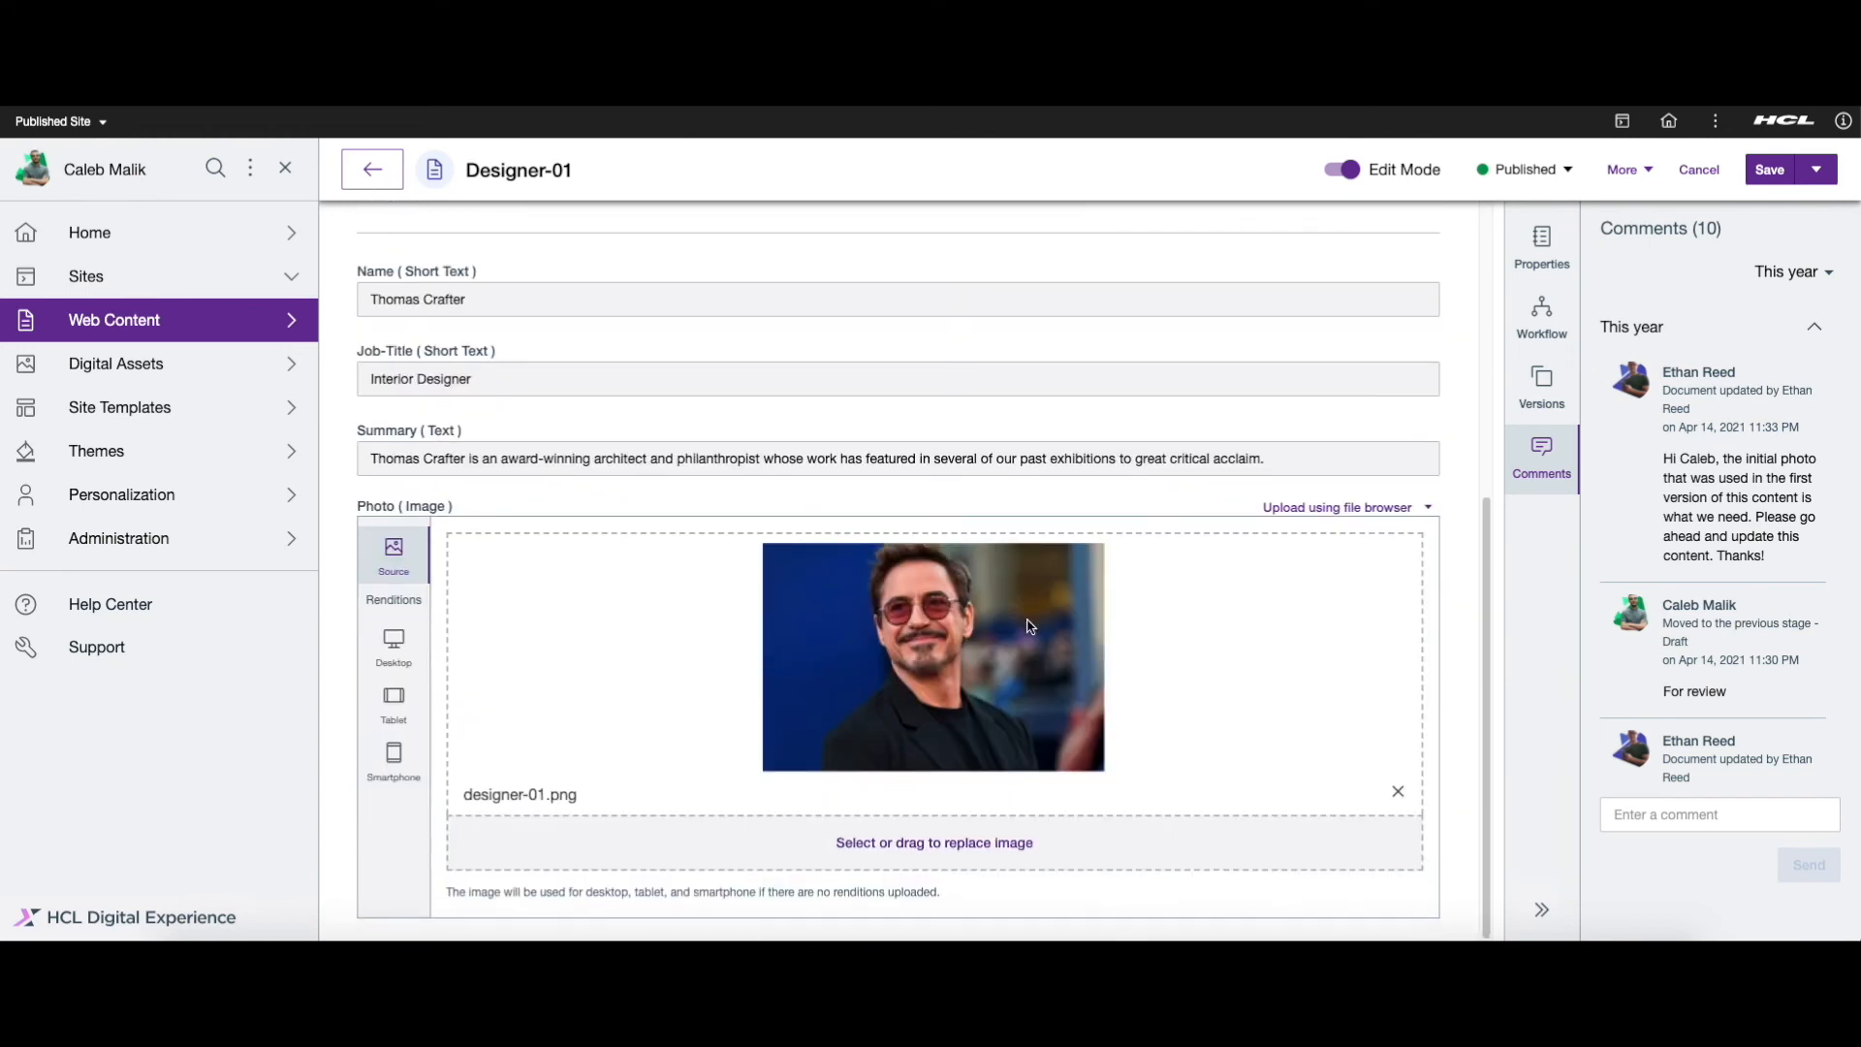
pyautogui.click(1770, 174)
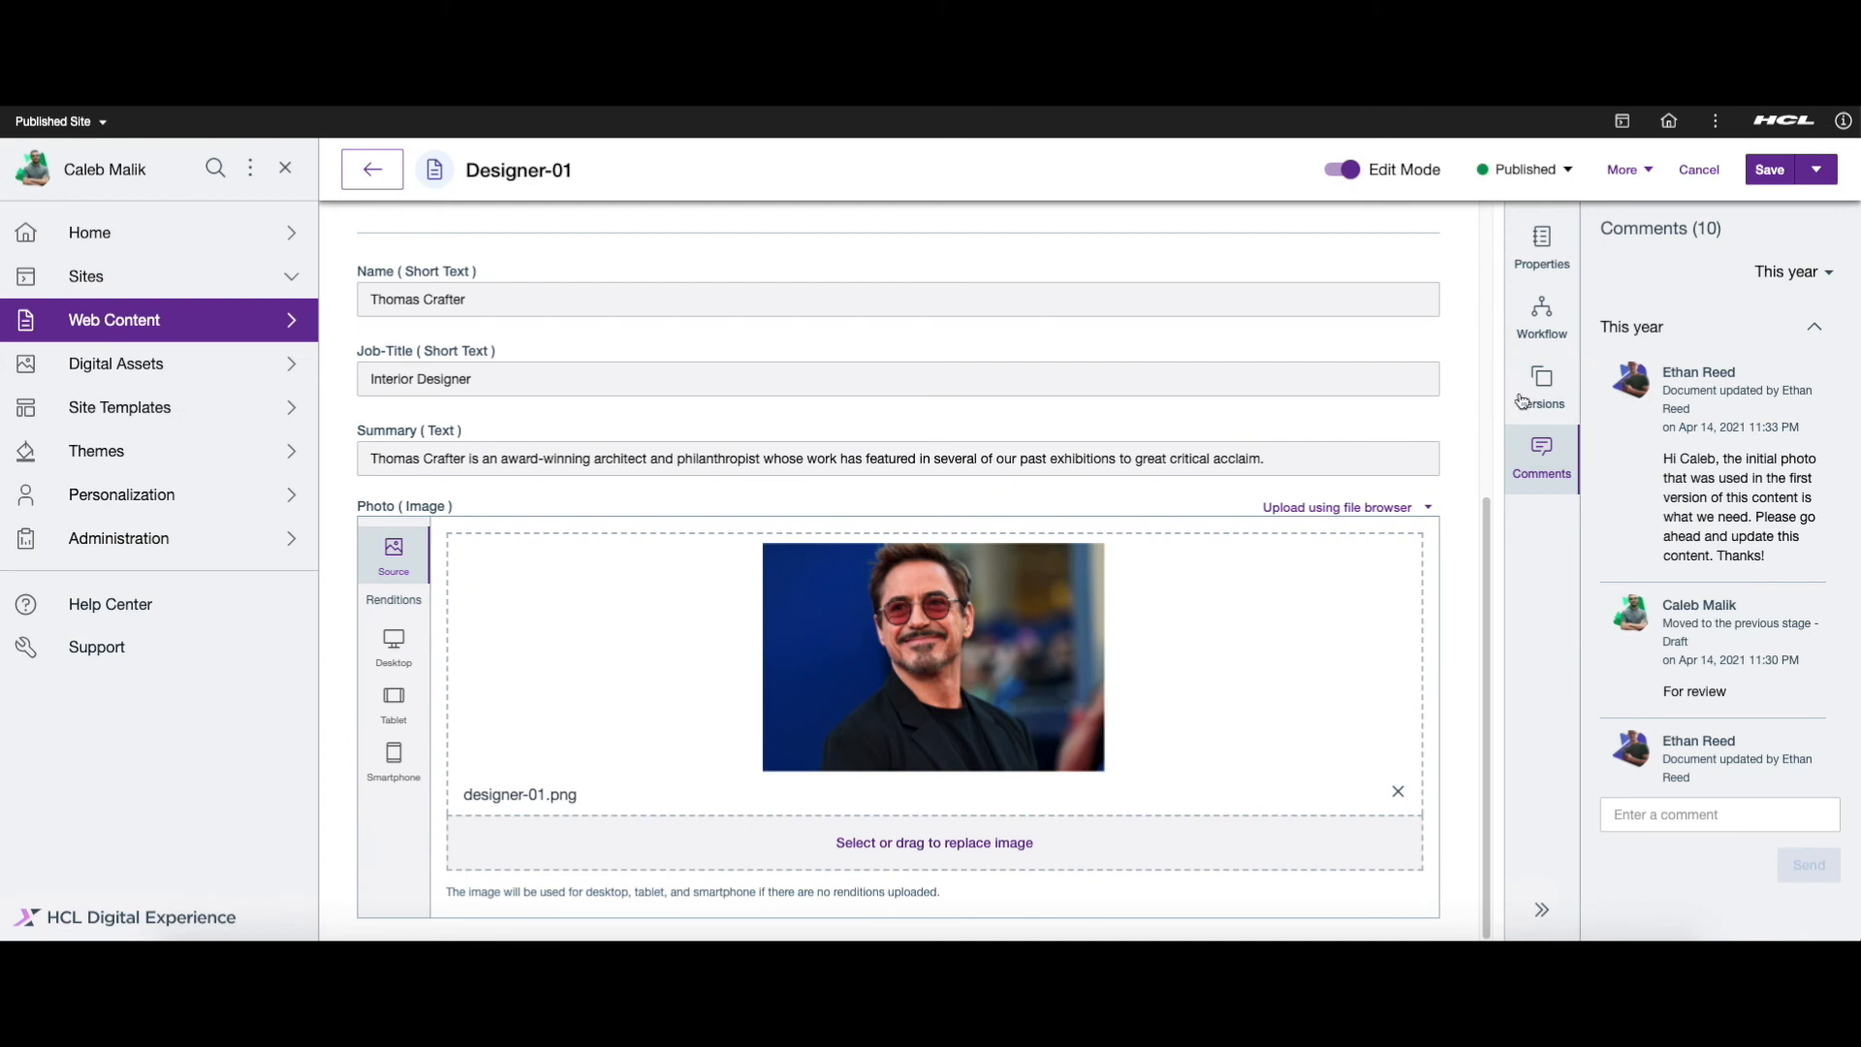
# - Compare version 8 with the current version of Designer-01, showing only the differences, and return to the item
pyautogui.click(1521, 400)
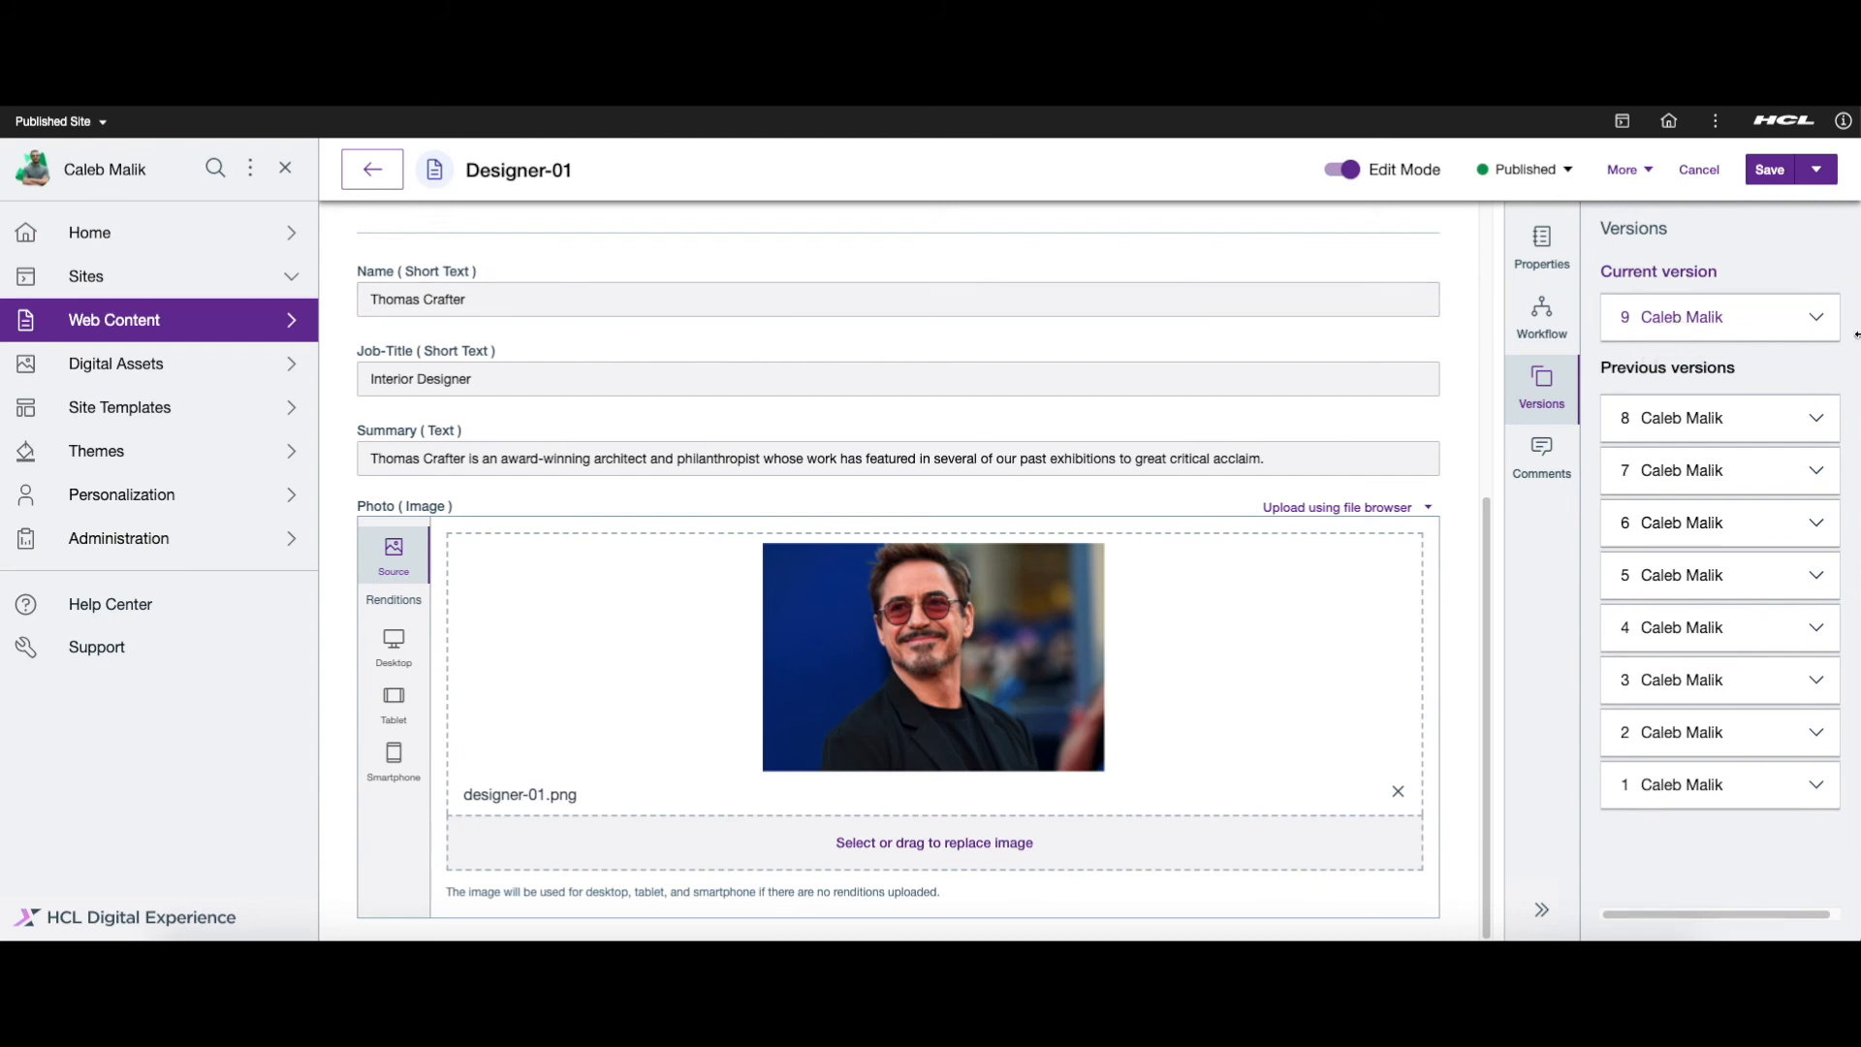
pyautogui.click(1785, 417)
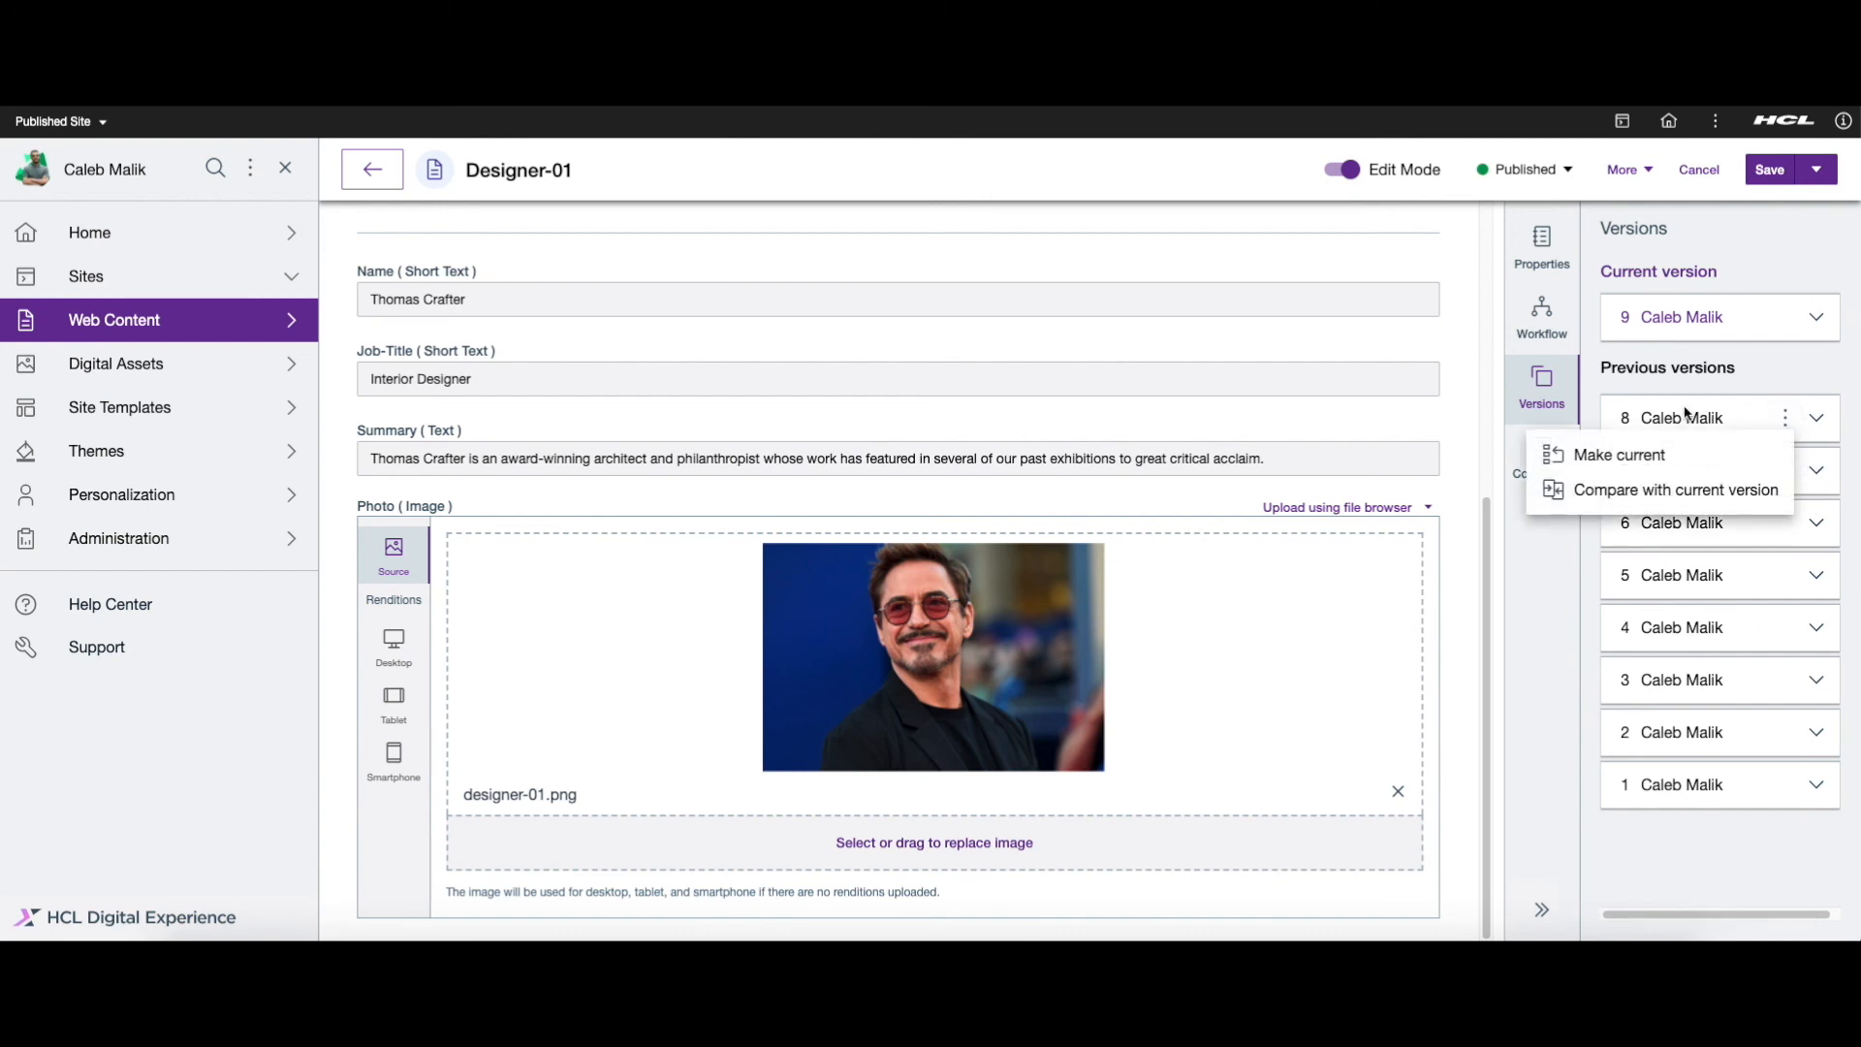
pyautogui.click(1646, 493)
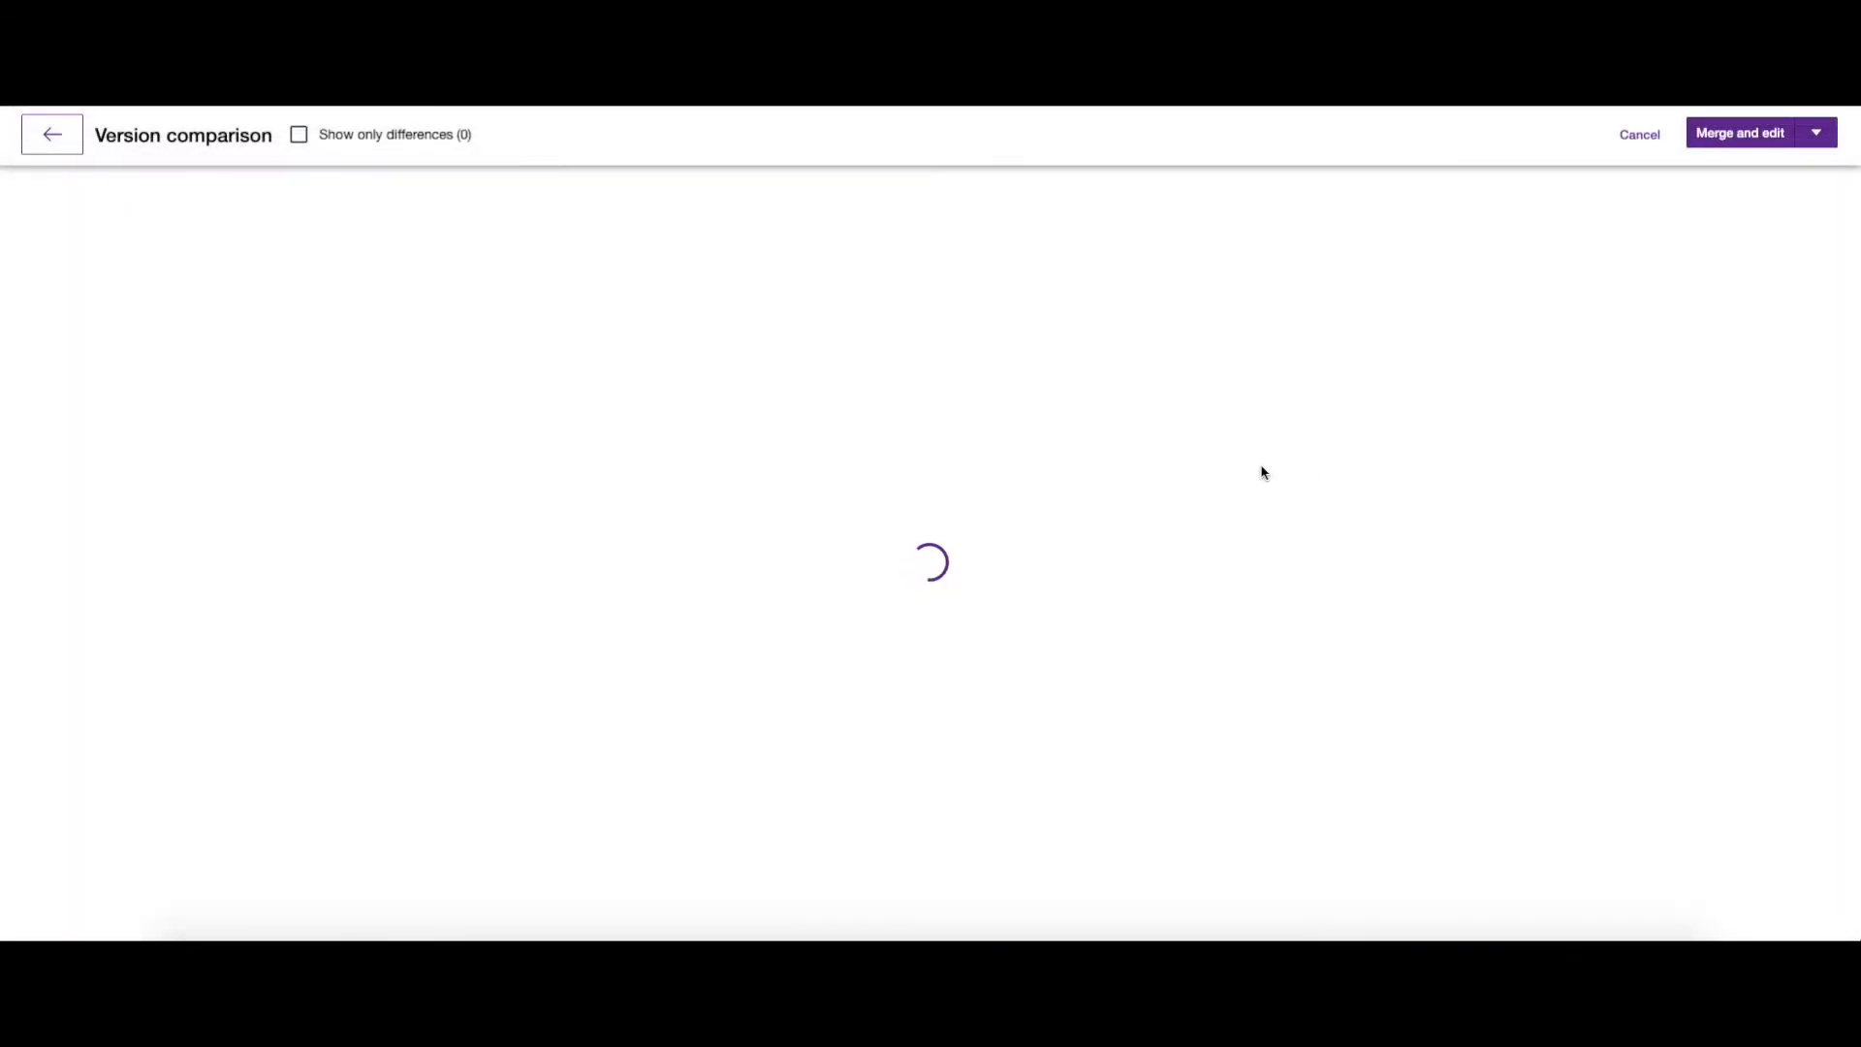
pyautogui.scroll(-2, 841, 407)
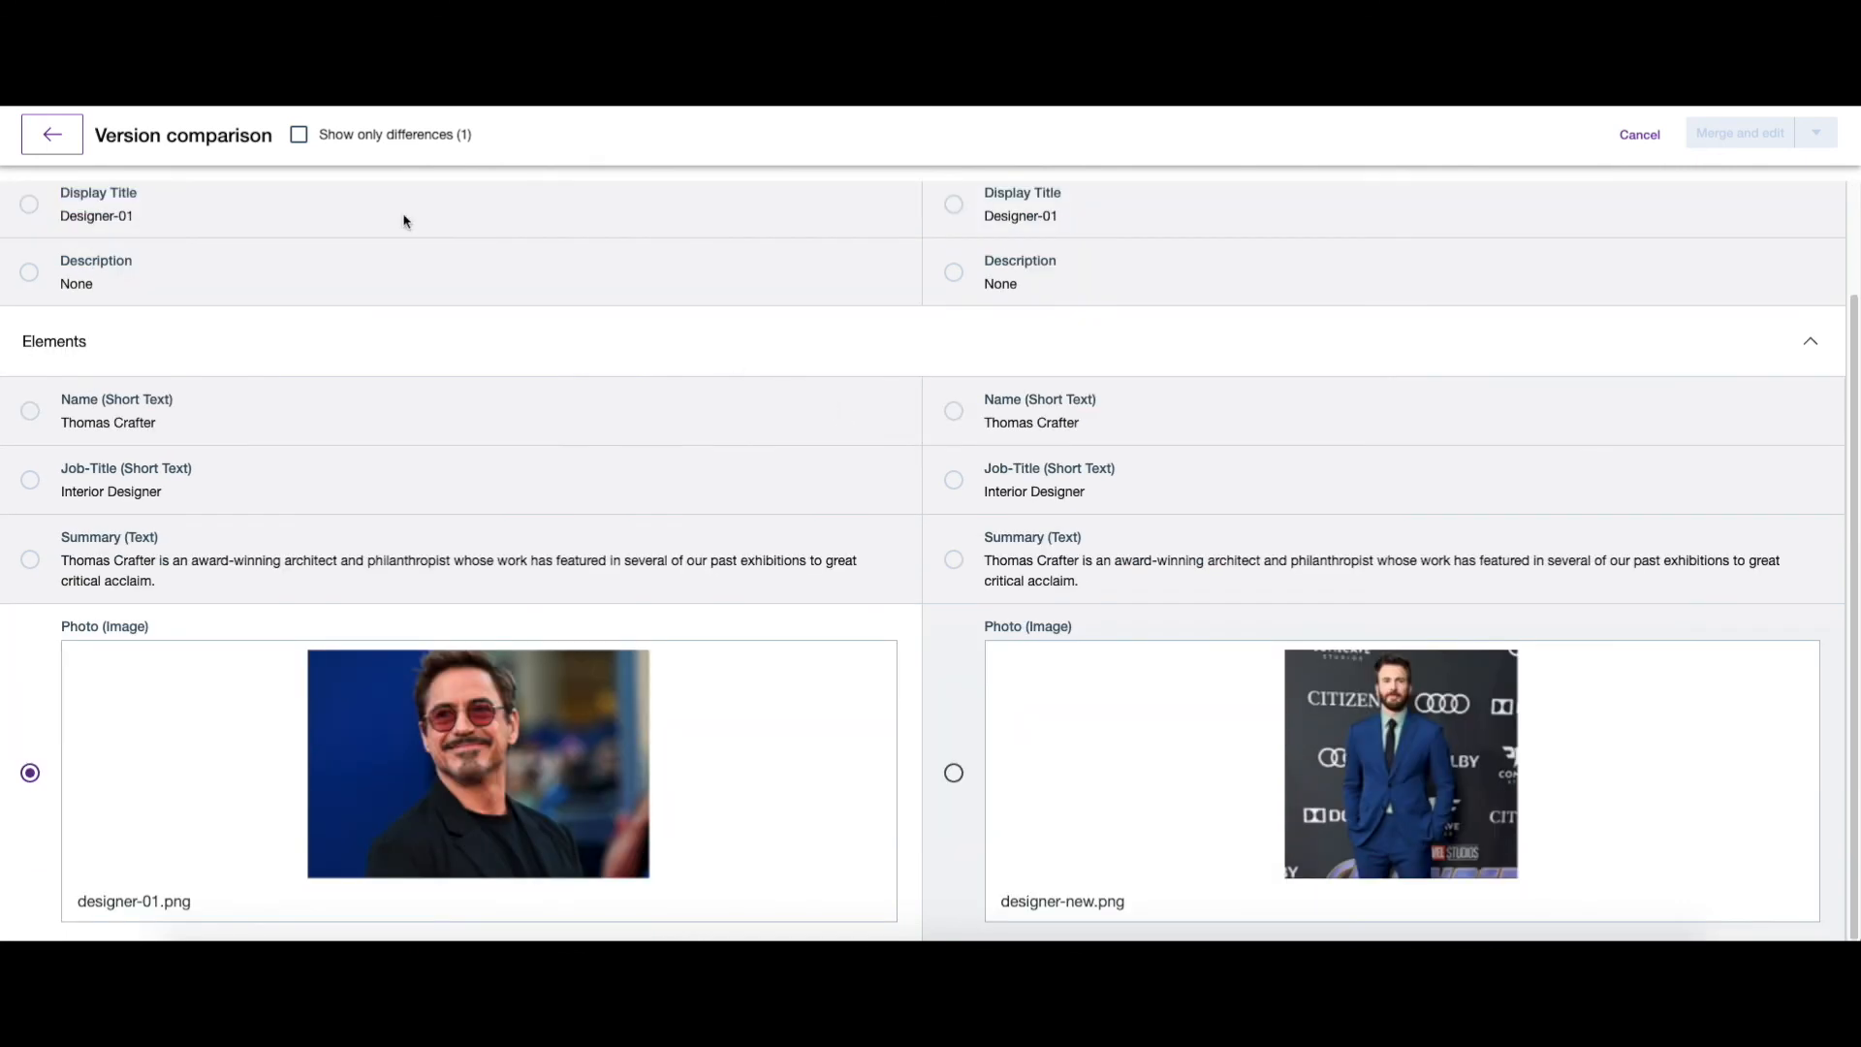
pyautogui.click(301, 135)
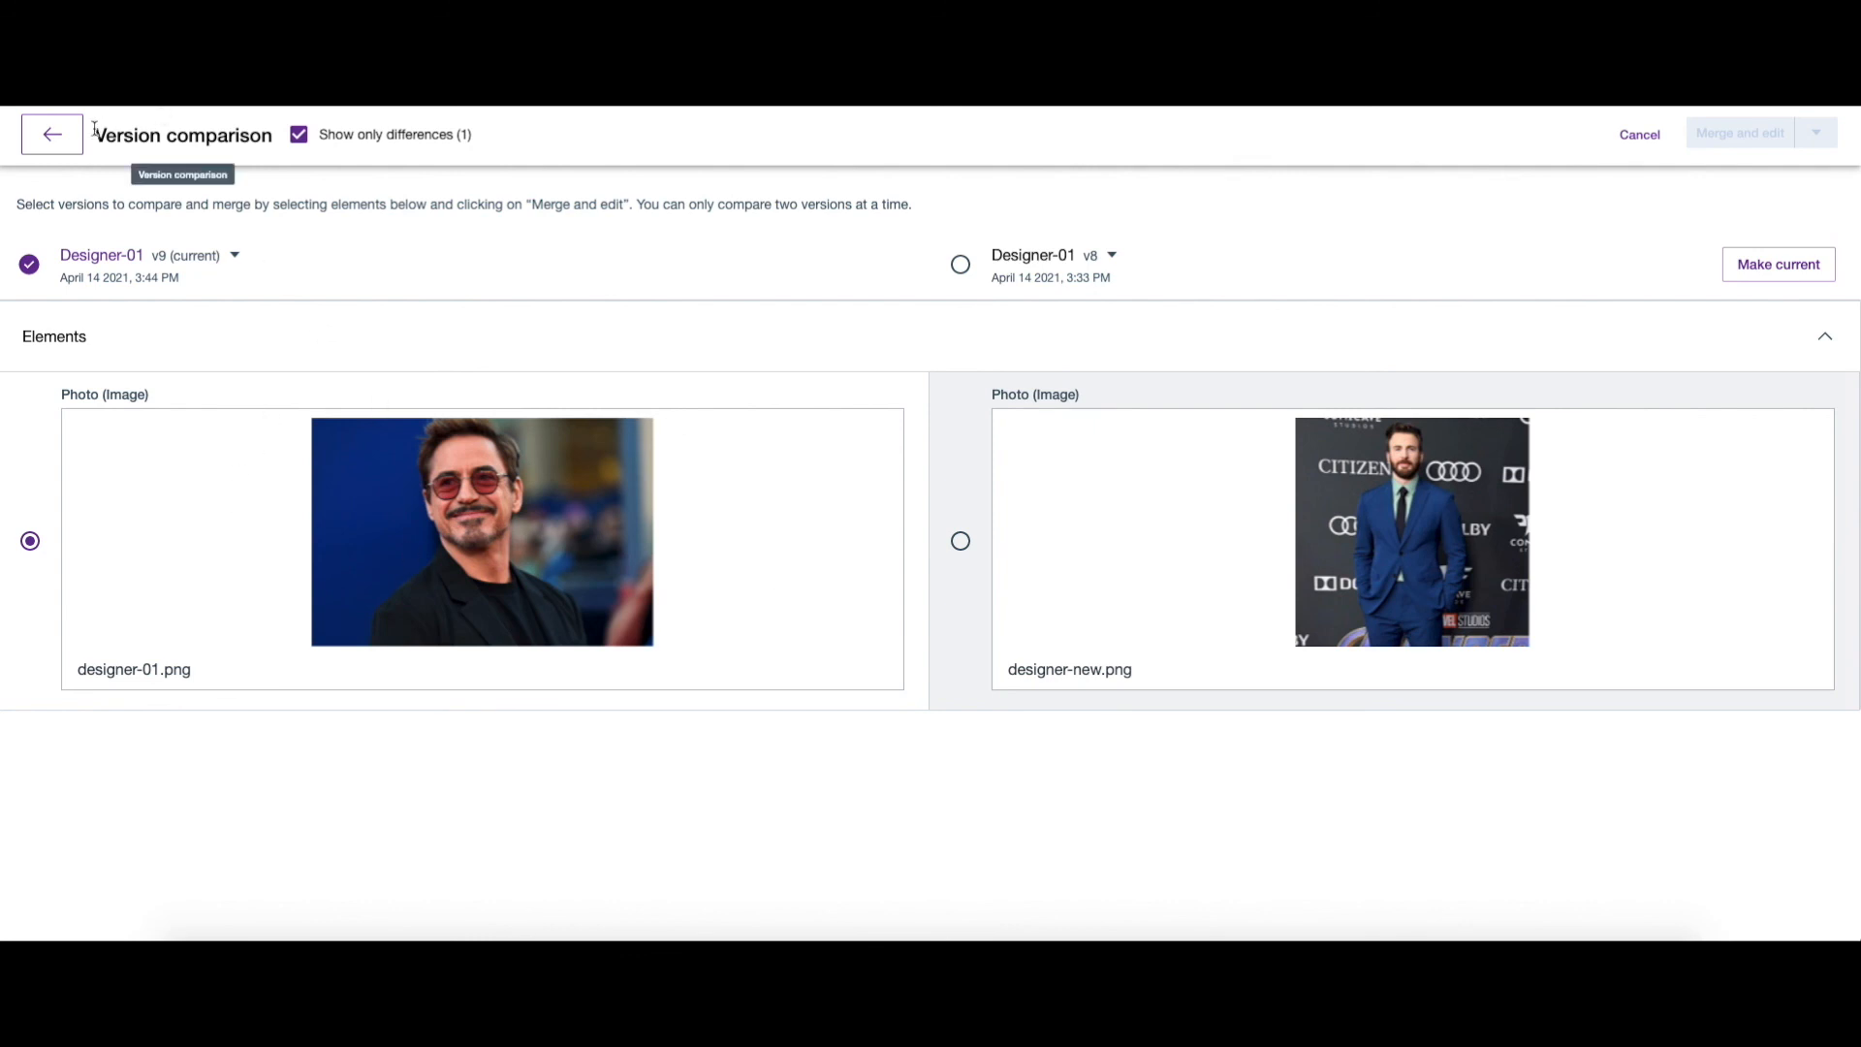
pyautogui.click(59, 136)
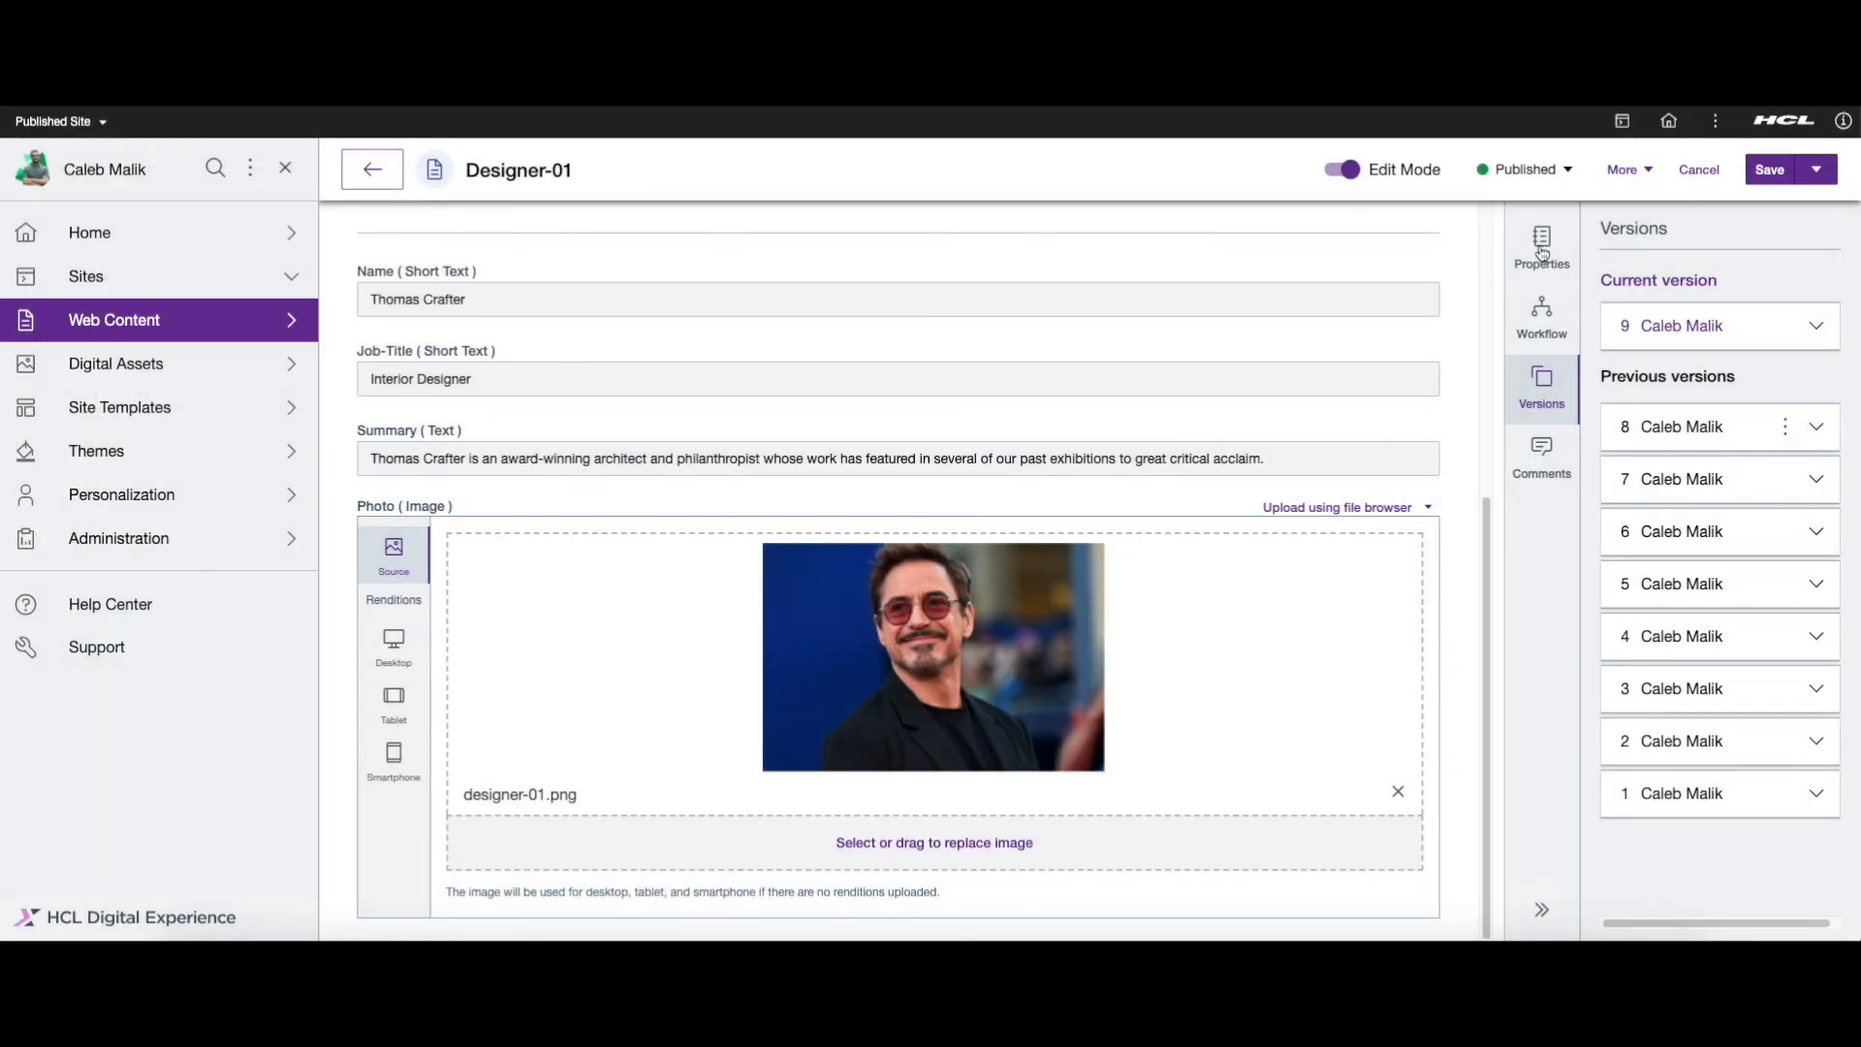
# - Show the comments on the saved Designer-01 item
pyautogui.click(1553, 479)
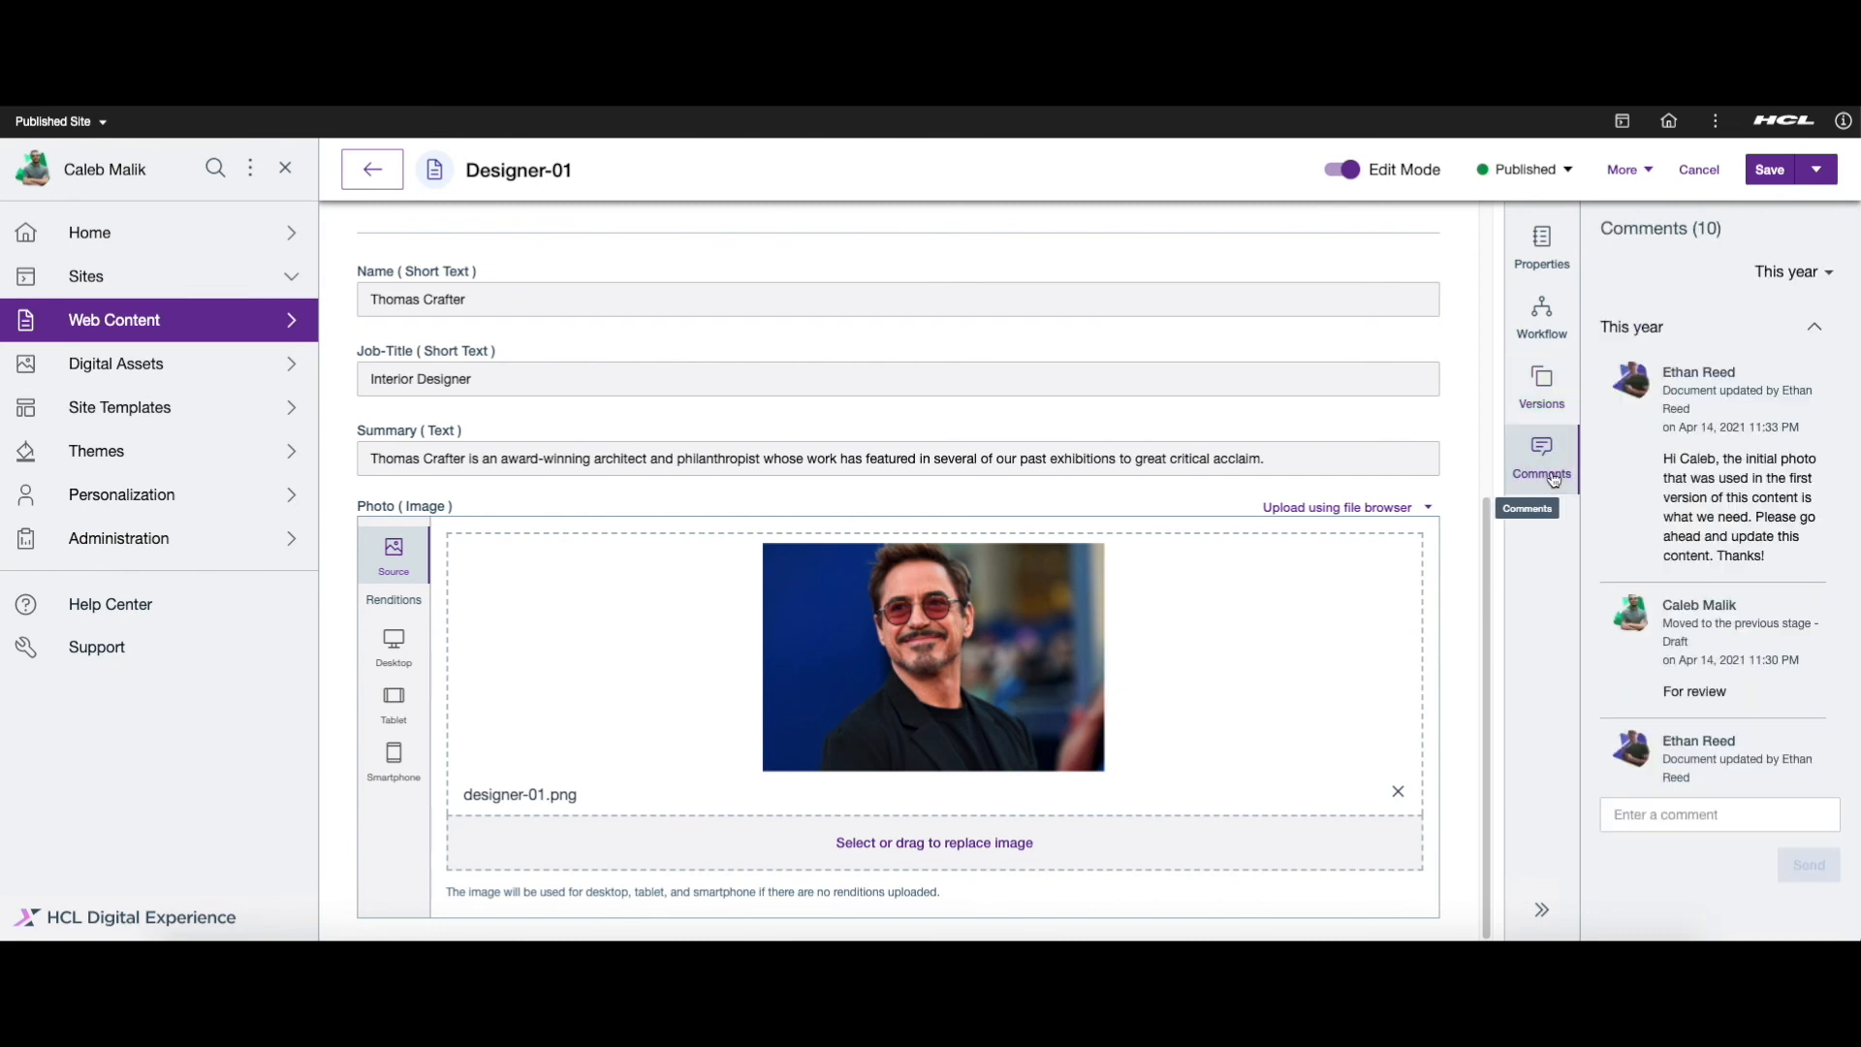